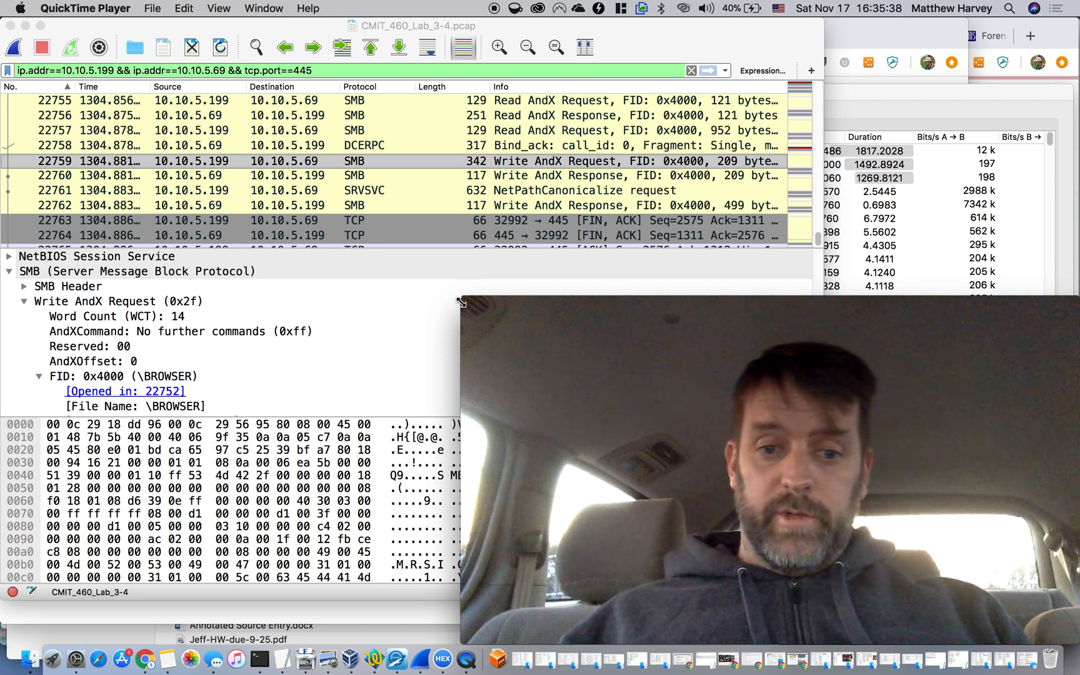
Bring the Conversations window forward and examine the first three TCP conversations between 10.10.5.199 and 10.10.5.69
{"action": "left_click_drag", "start_coordinate": [459, 302], "coordinate": [761, 466]}
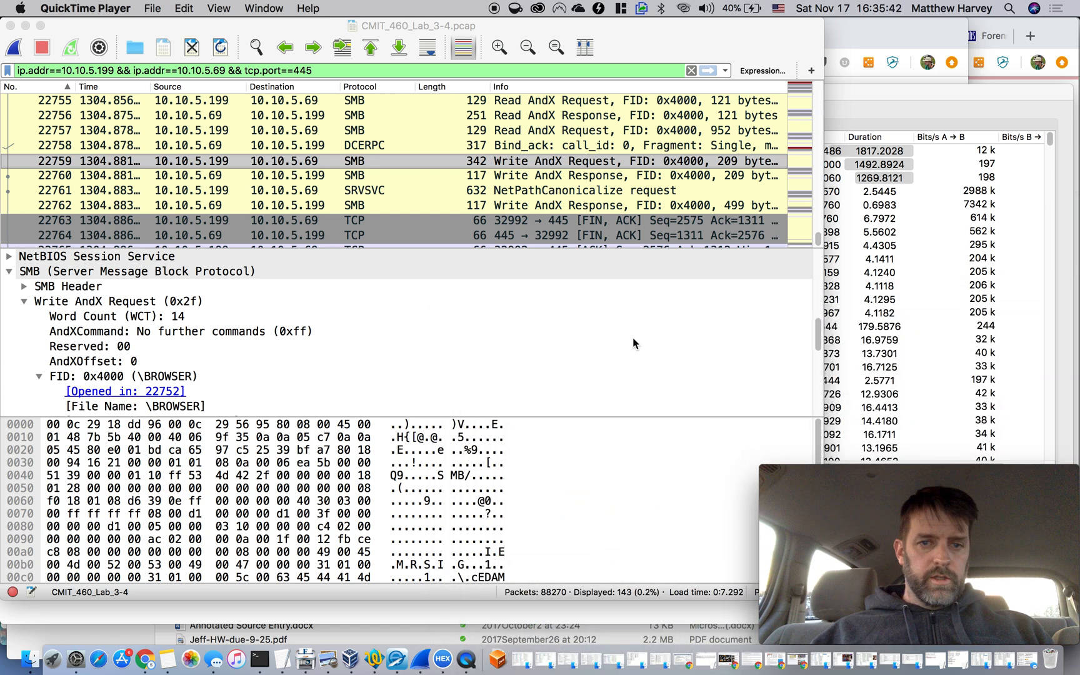
{"action": "left_click", "coordinate": [919, 103]}
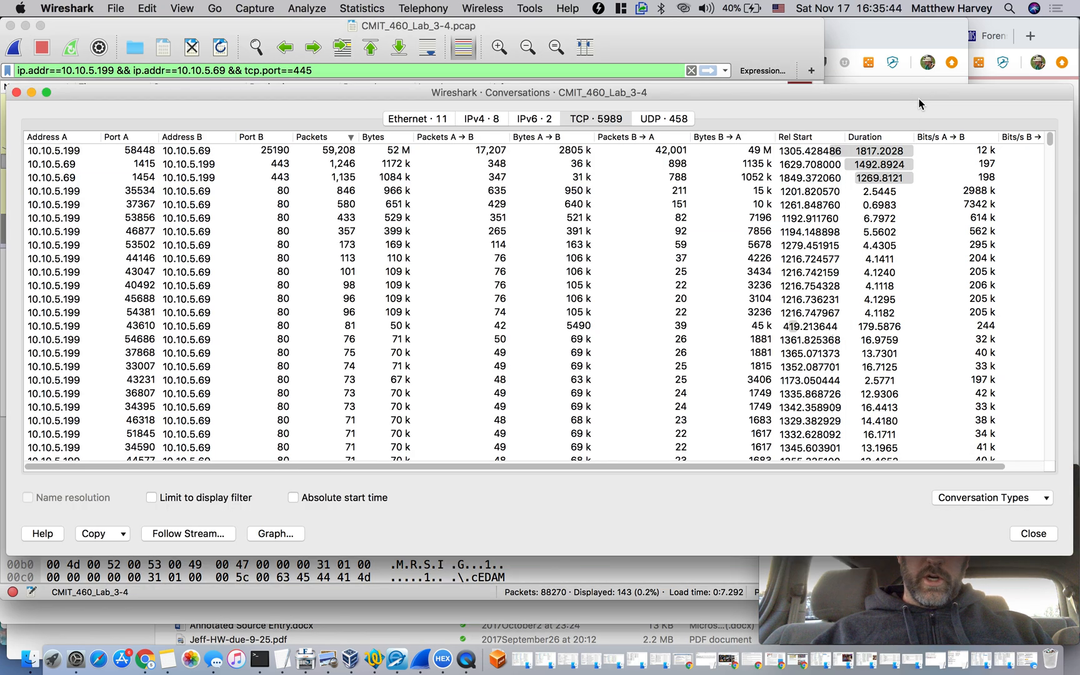
{"action": "left_click_drag", "start_coordinate": [919, 103], "coordinate": [913, 34]}
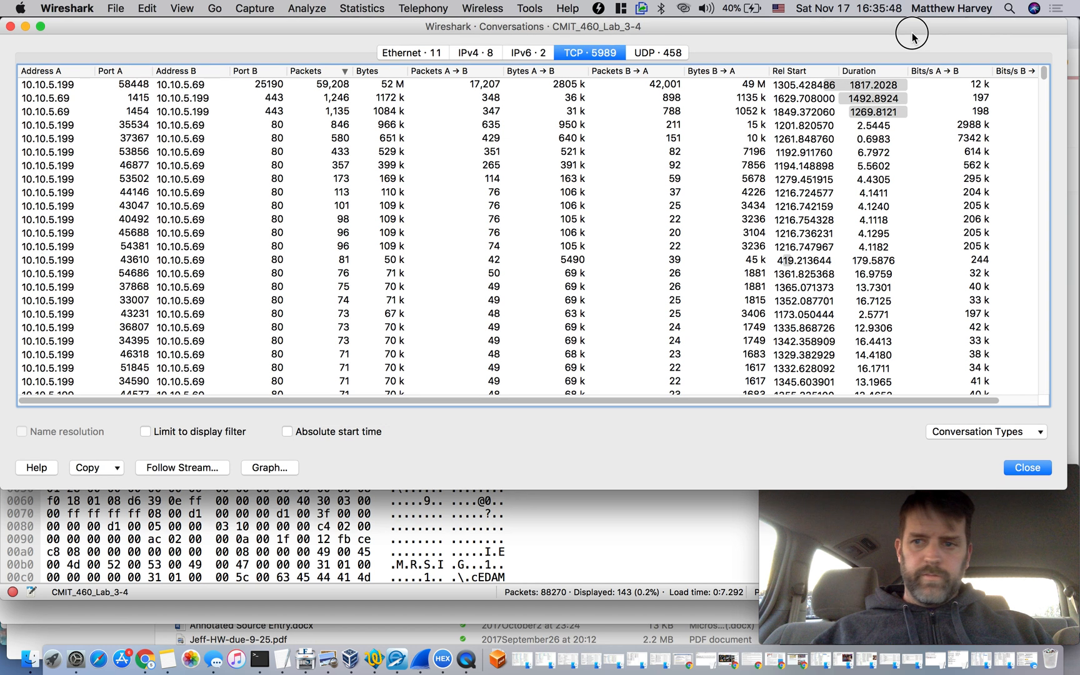
{"action": "left_click", "coordinate": [511, 87]}
{"action": "left_click", "coordinate": [507, 98]}
{"action": "left_click", "coordinate": [506, 113]}
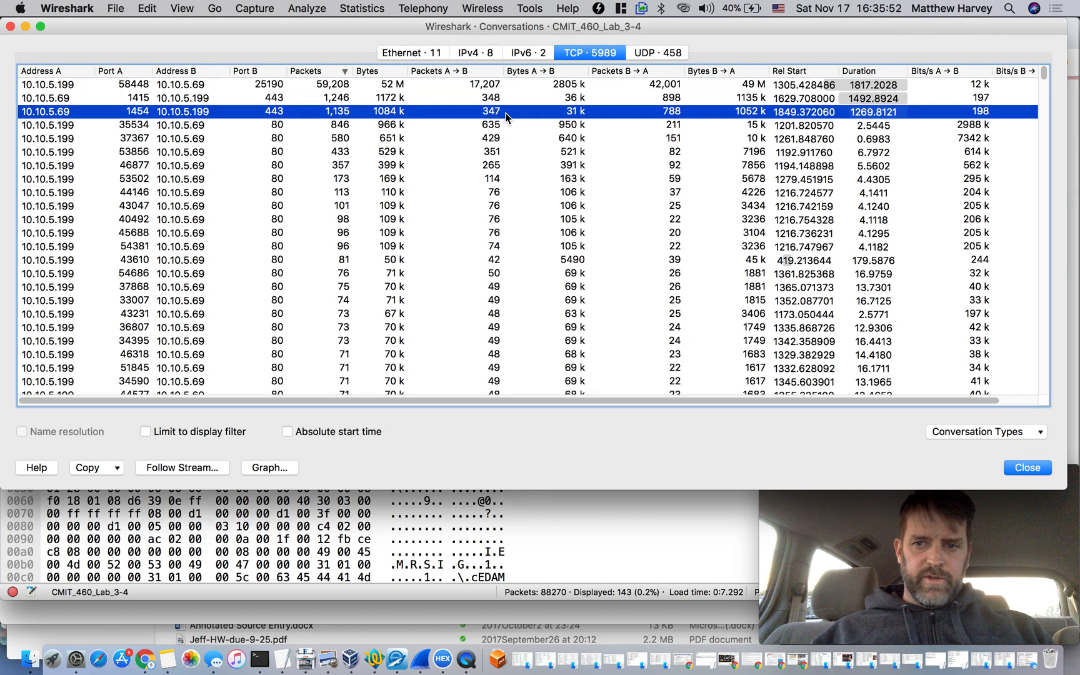
Switch to the TextEdit notes and review the entries for the victim, the attacker and the port-to-port conversations
{"action": "left_click", "coordinate": [286, 659]}
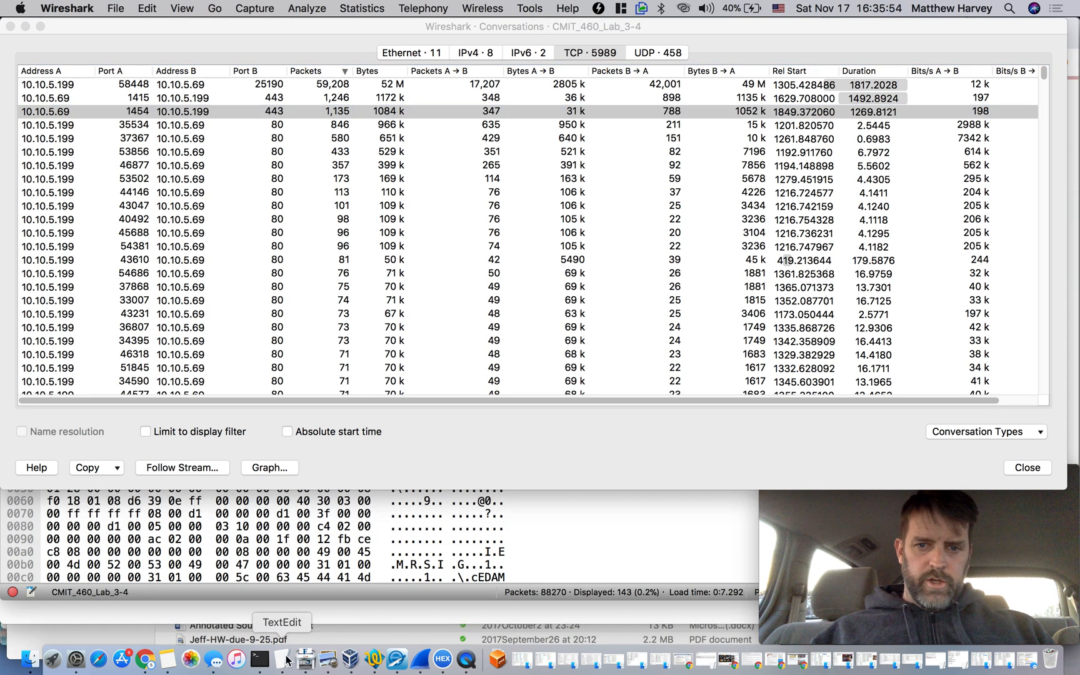
{"action": "scroll", "coordinate": [800, 297], "scroll_direction": "up", "scroll_amount": 5}
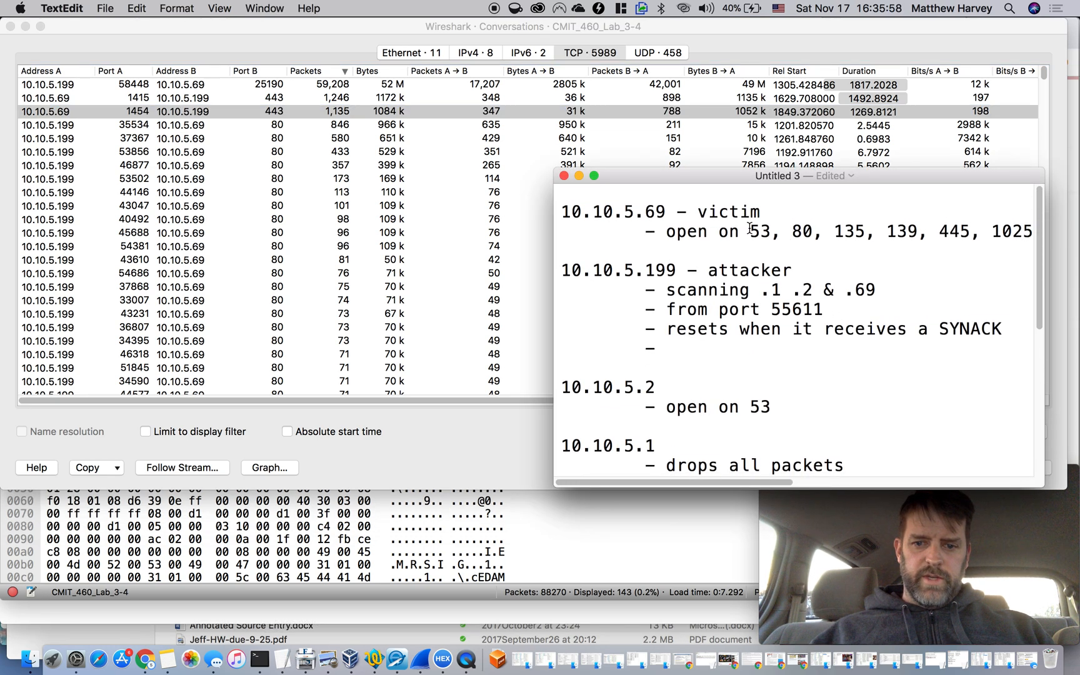
{"action": "scroll", "coordinate": [749, 228], "scroll_direction": "down", "scroll_amount": 5}
{"action": "scroll", "coordinate": [687, 219], "scroll_direction": "up", "scroll_amount": 5}
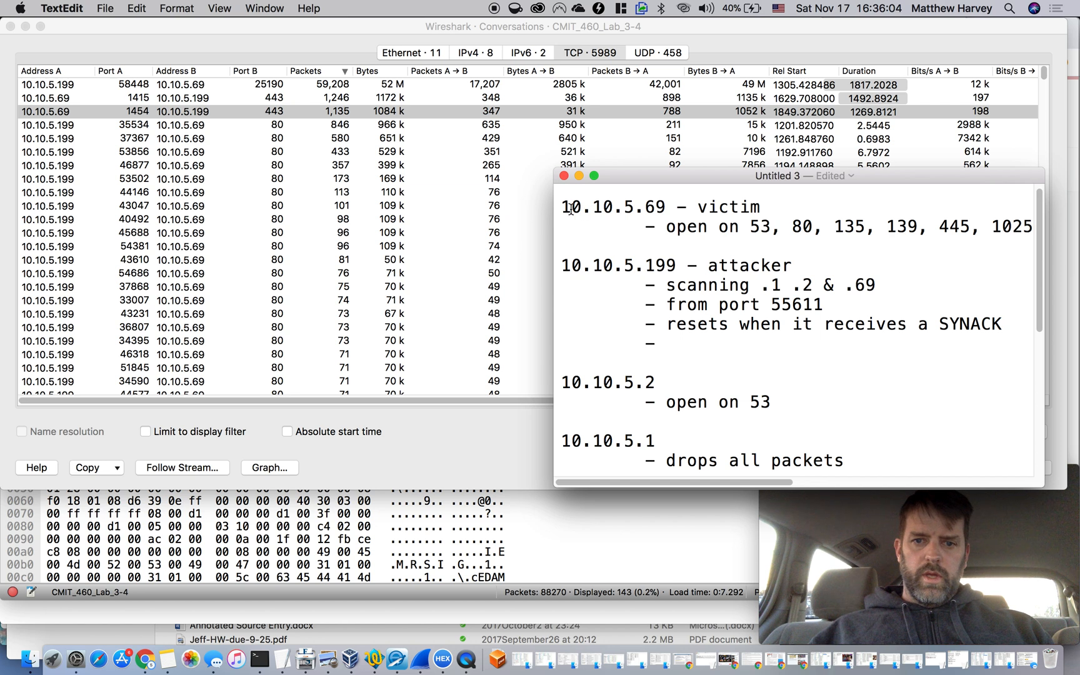
{"action": "left_click_drag", "start_coordinate": [561, 206], "coordinate": [567, 240]}
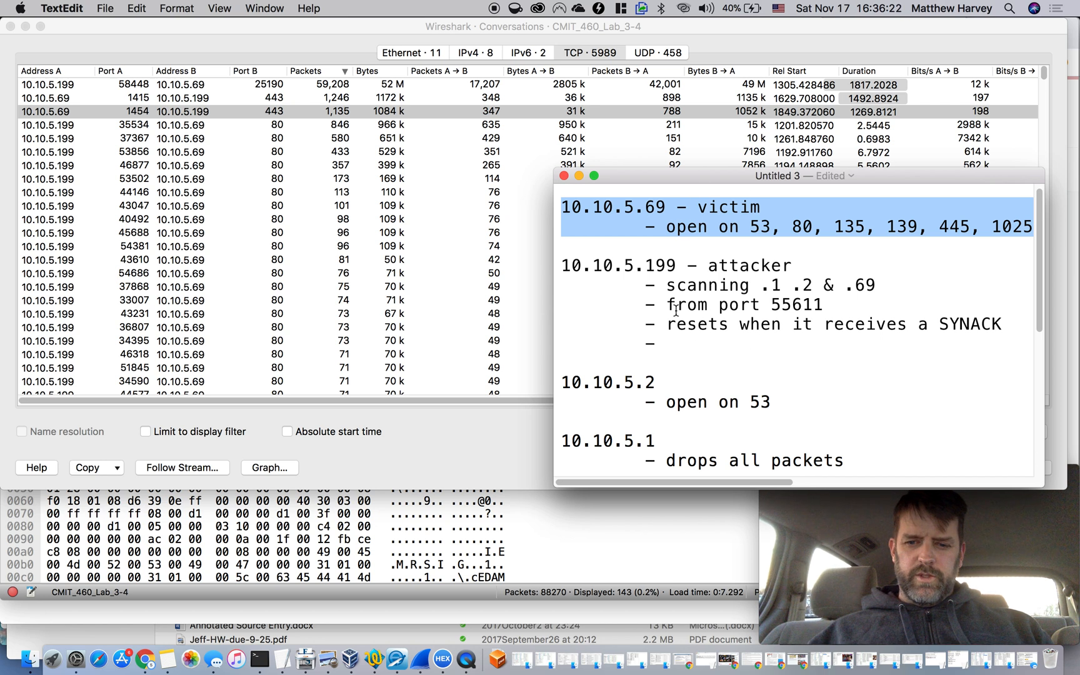
{"action": "scroll", "coordinate": [683, 354], "scroll_direction": "down", "scroll_amount": 5}
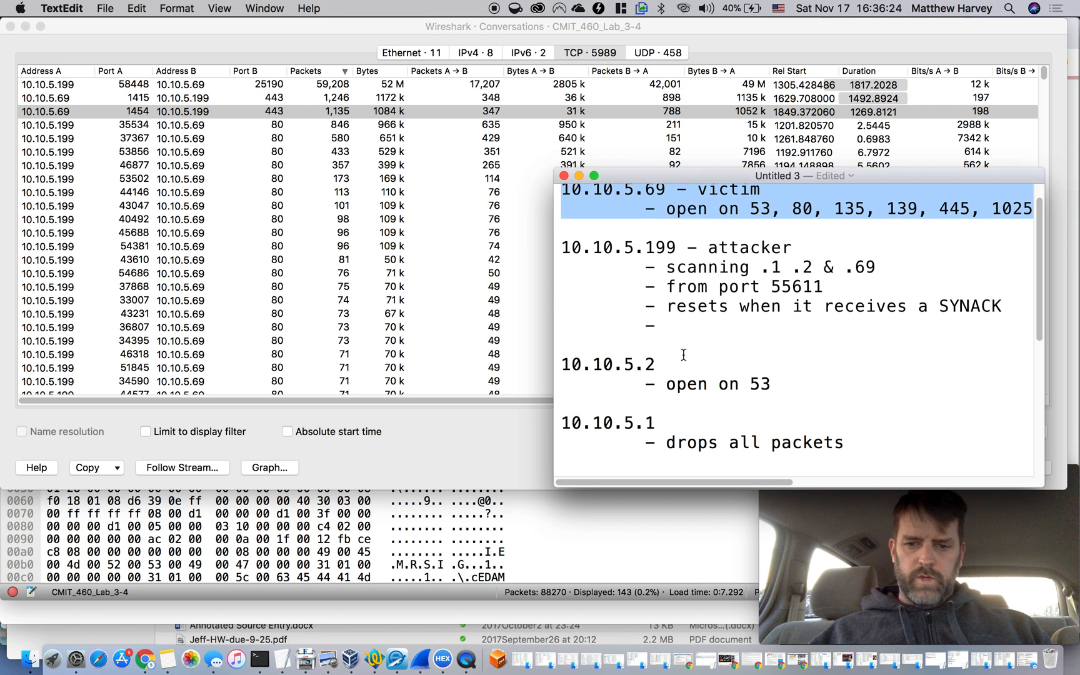
{"action": "scroll", "coordinate": [684, 355], "scroll_direction": "down", "scroll_amount": 5}
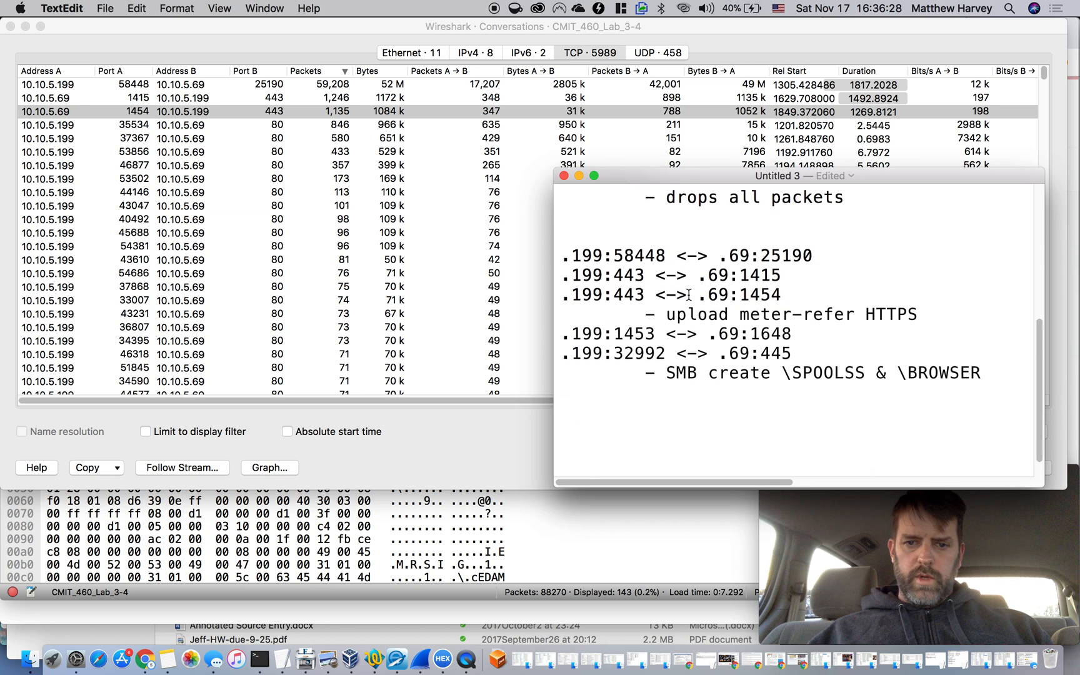
{"action": "left_click_drag", "start_coordinate": [562, 255], "coordinate": [987, 372]}
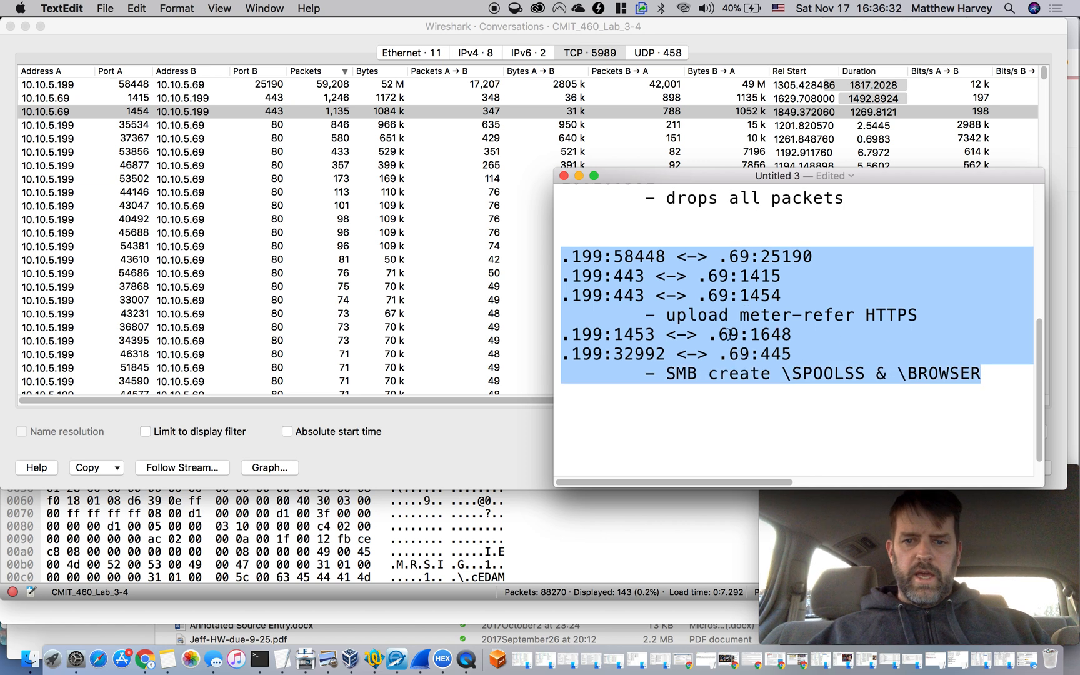
{"action": "scroll", "coordinate": [731, 333], "scroll_direction": "up", "scroll_amount": 4}
{"action": "left_click", "coordinate": [729, 334]}
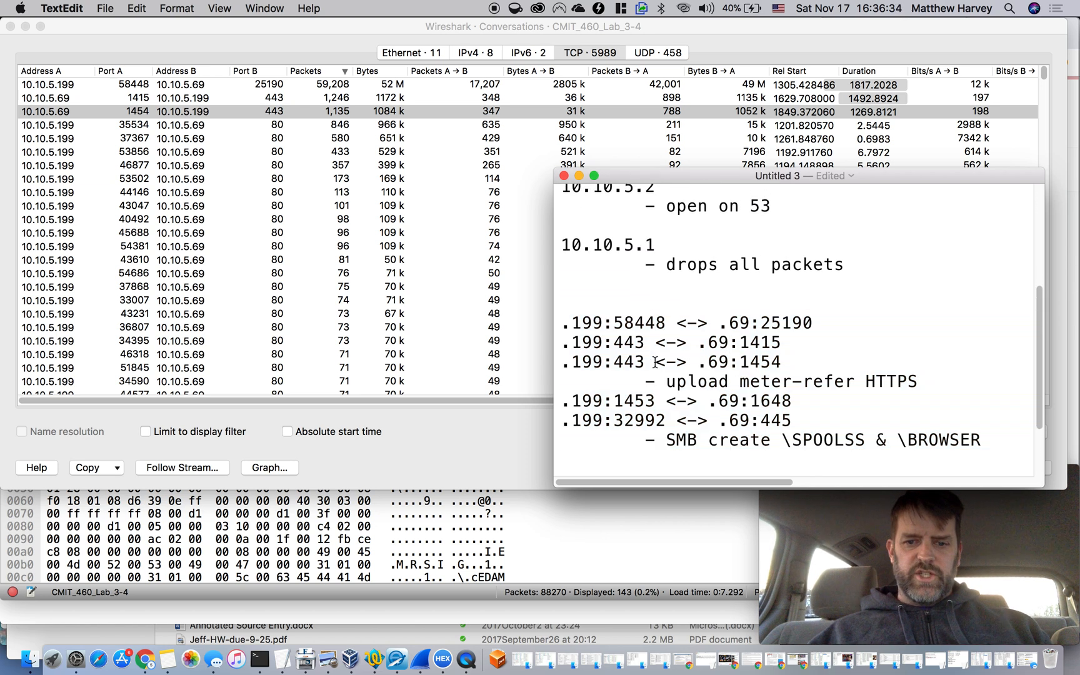
Return to the Wireshark conversations list and examine the packet counts and durations of the conversations between 10.10.5.199 and 10.10.5.69
{"action": "left_click", "coordinate": [337, 88]}
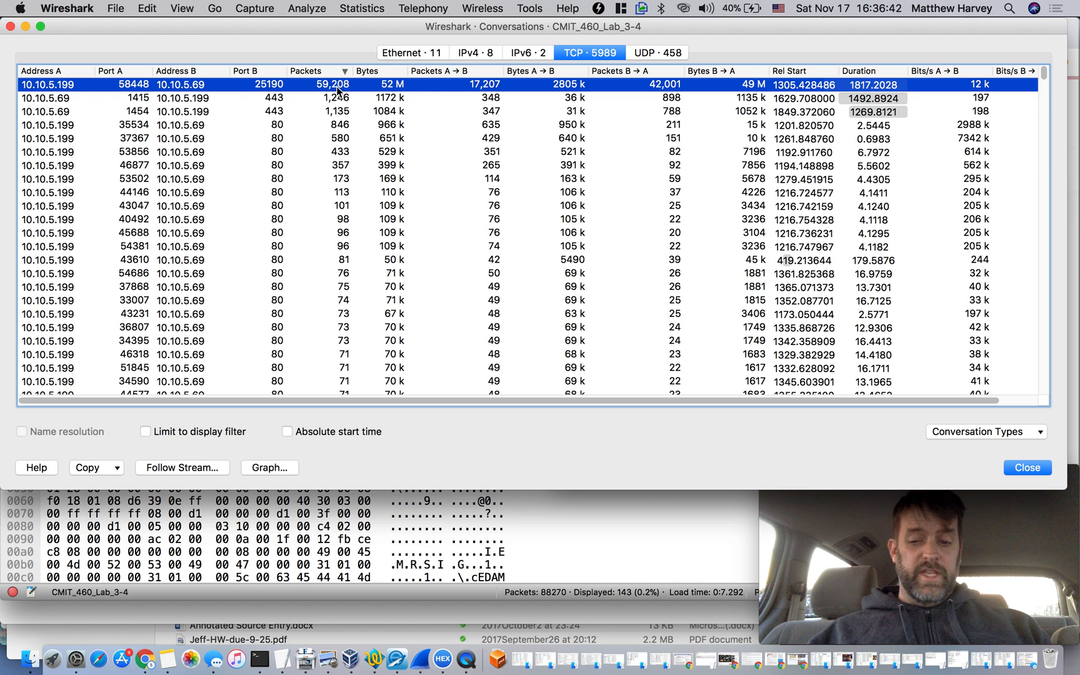
{"action": "right_click", "coordinate": [338, 90]}
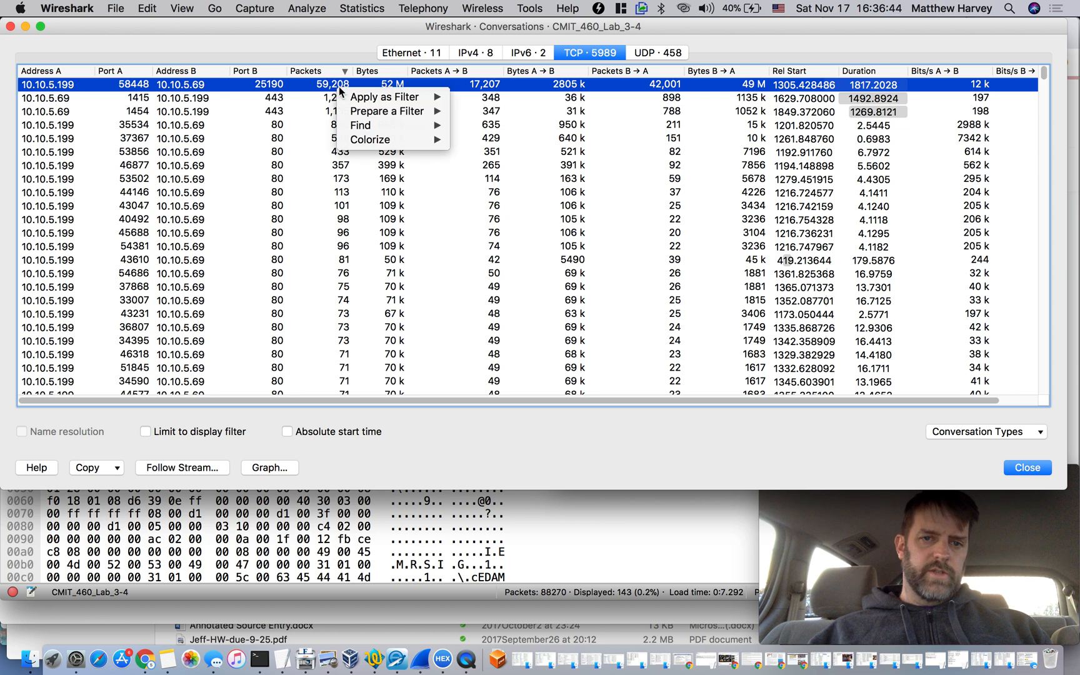
{"action": "left_click", "coordinate": [286, 82]}
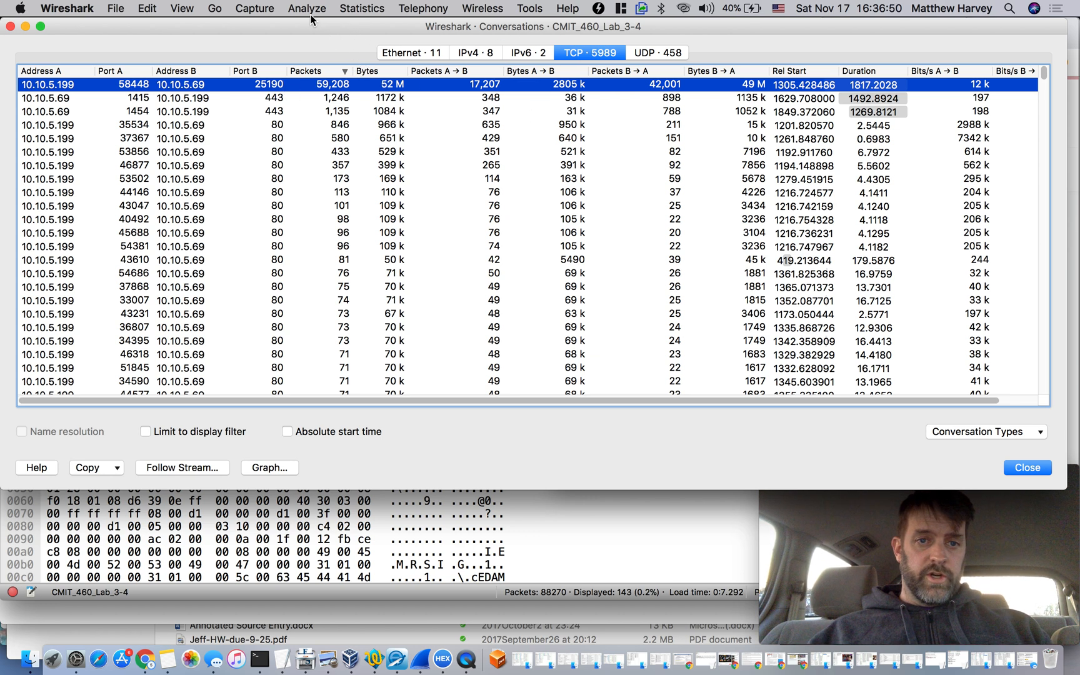
{"action": "left_click", "coordinate": [355, 9]}
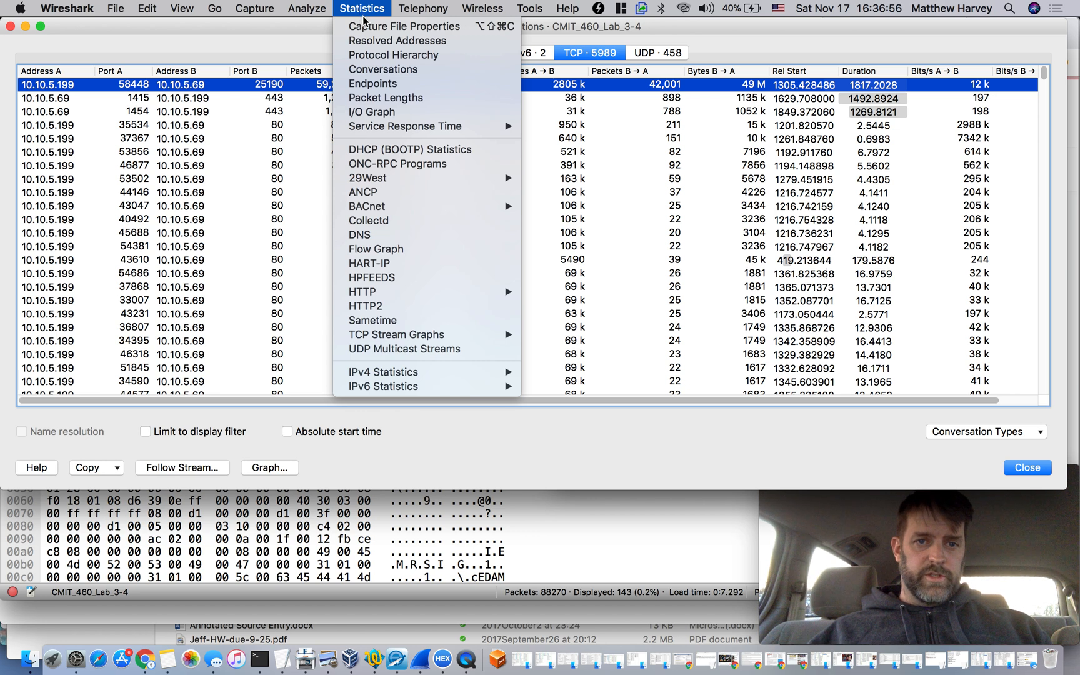
{"action": "left_click", "coordinate": [302, 55]}
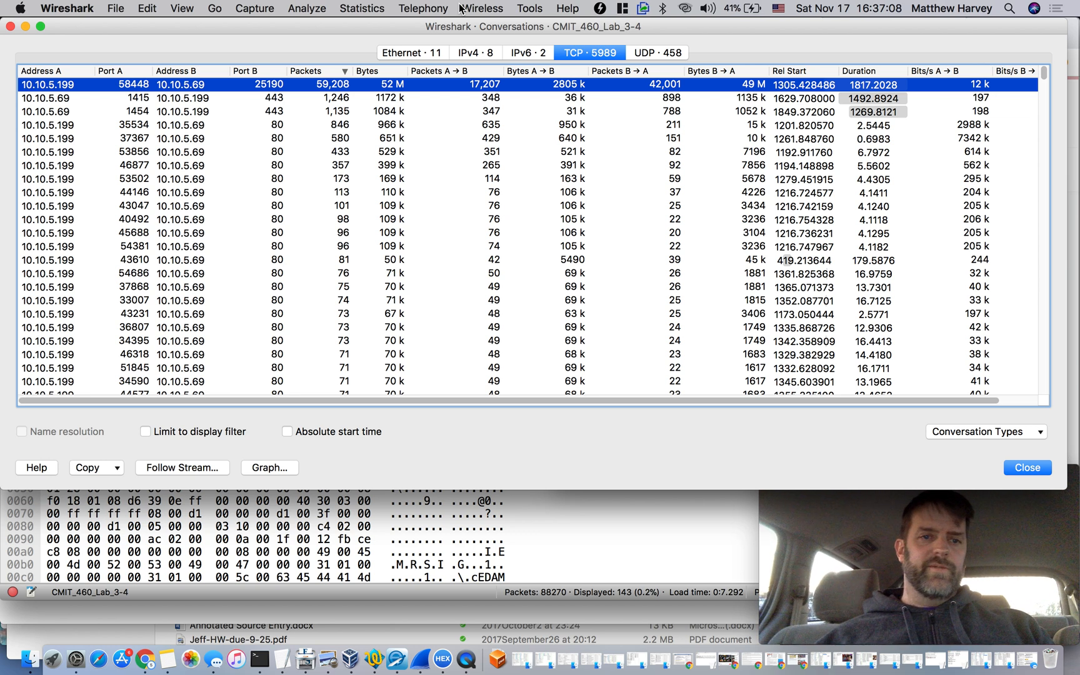
{"action": "left_click_drag", "start_coordinate": [73, 164], "coordinate": [141, 169]}
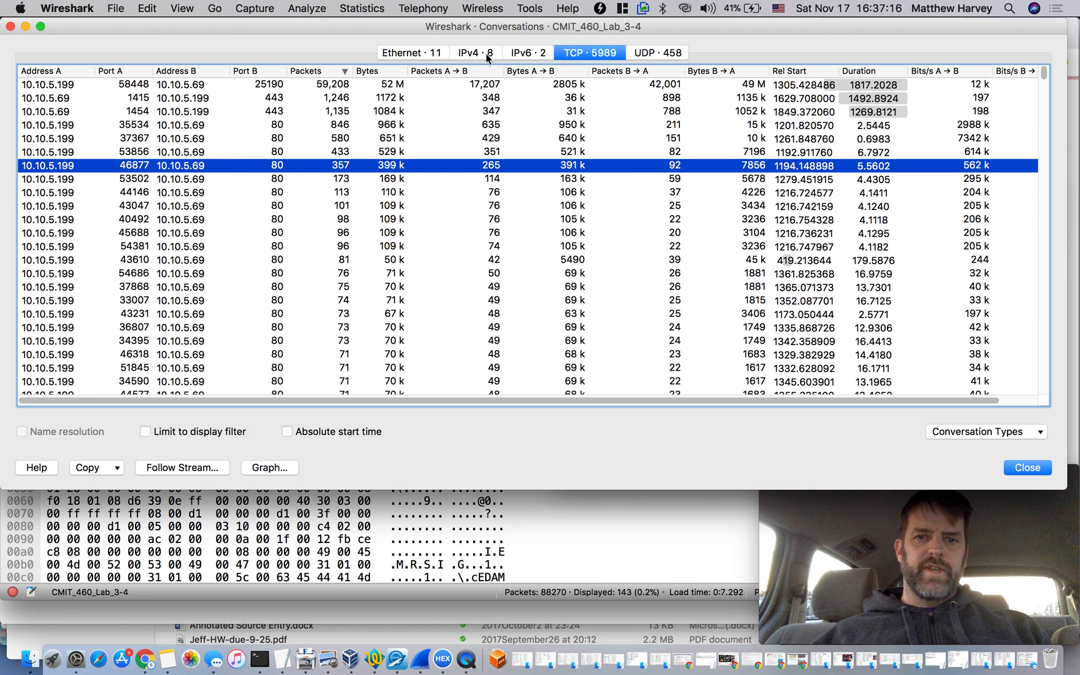
{"action": "left_click", "coordinate": [329, 86]}
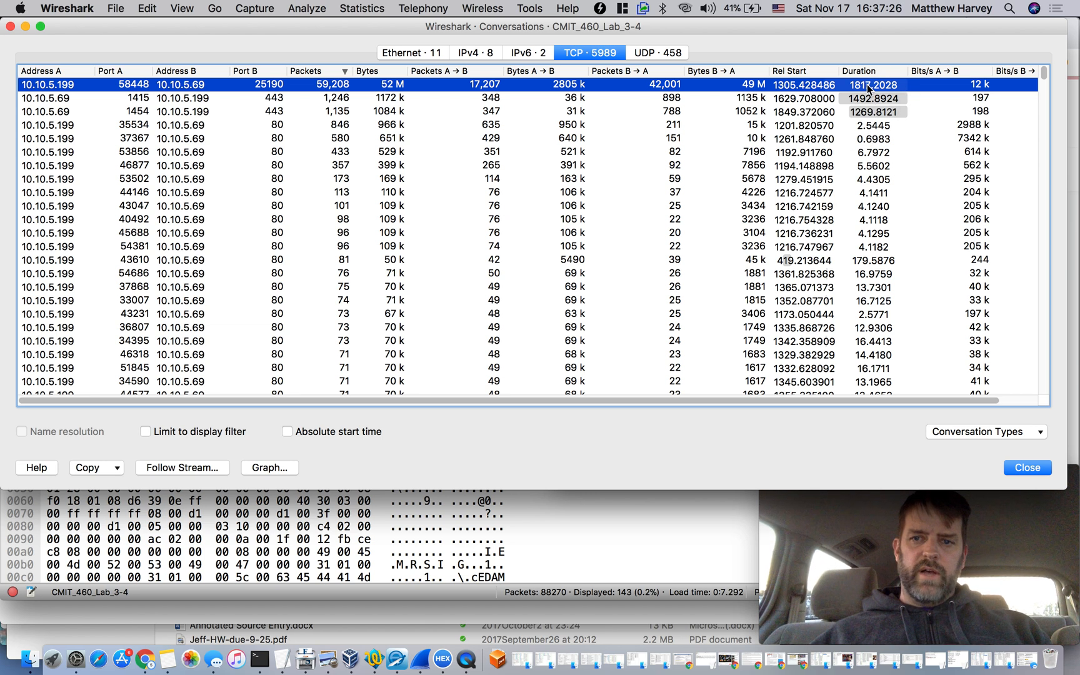
{"action": "left_click", "coordinate": [866, 121]}
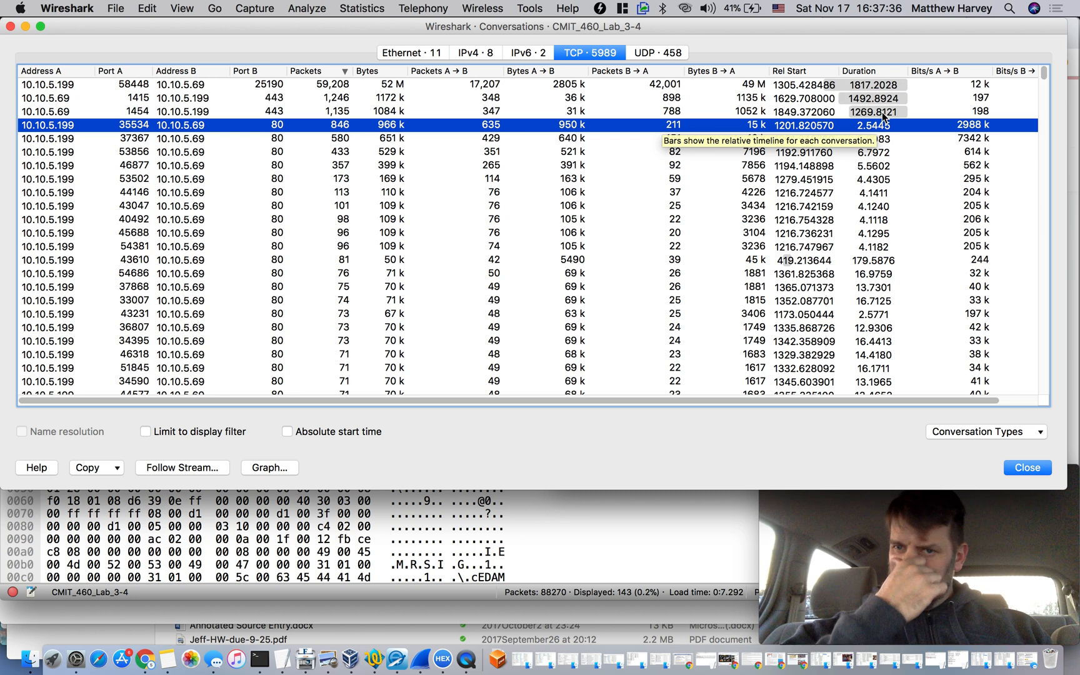
Filter the capture to both directions of the 10.10.5.199:58448 to 10.10.5.69:25190 conversation and bring the packet list forward
{"action": "left_click", "coordinate": [229, 87]}
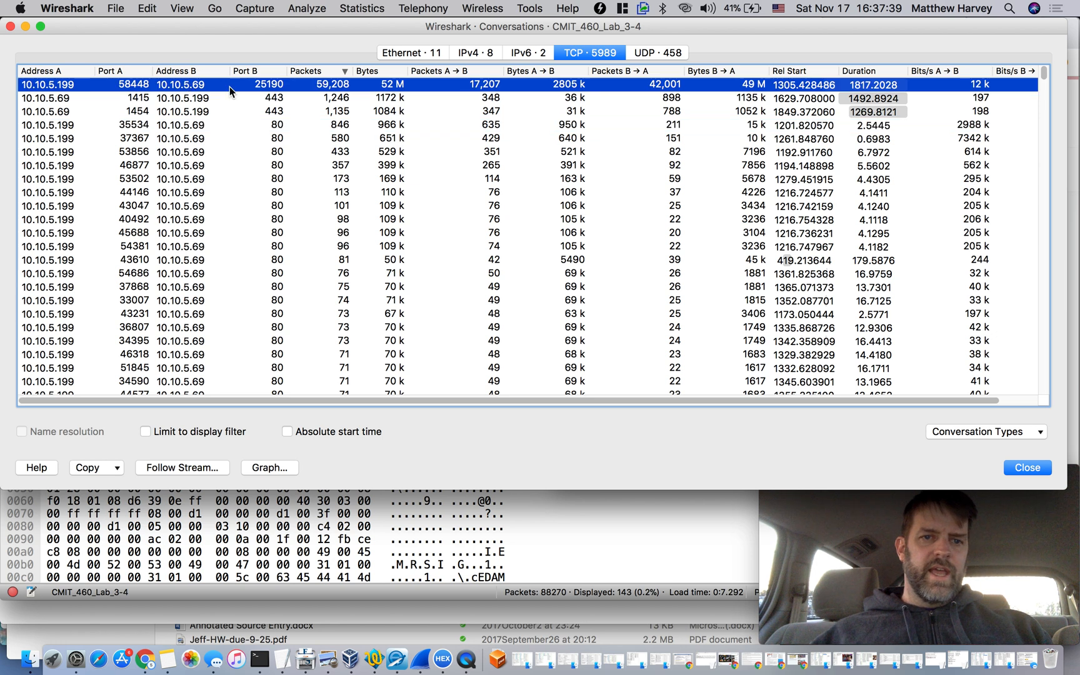
{"action": "right_click", "coordinate": [275, 91]}
{"action": "mouse_move", "coordinate": [313, 97]}
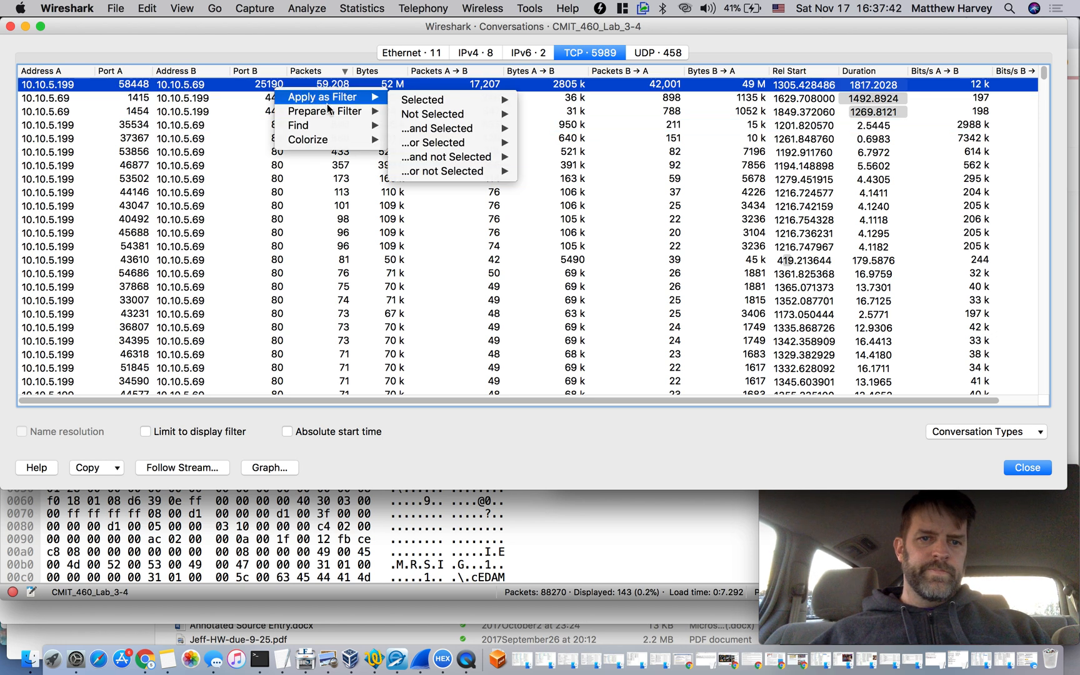
{"action": "mouse_move", "coordinate": [421, 102]}
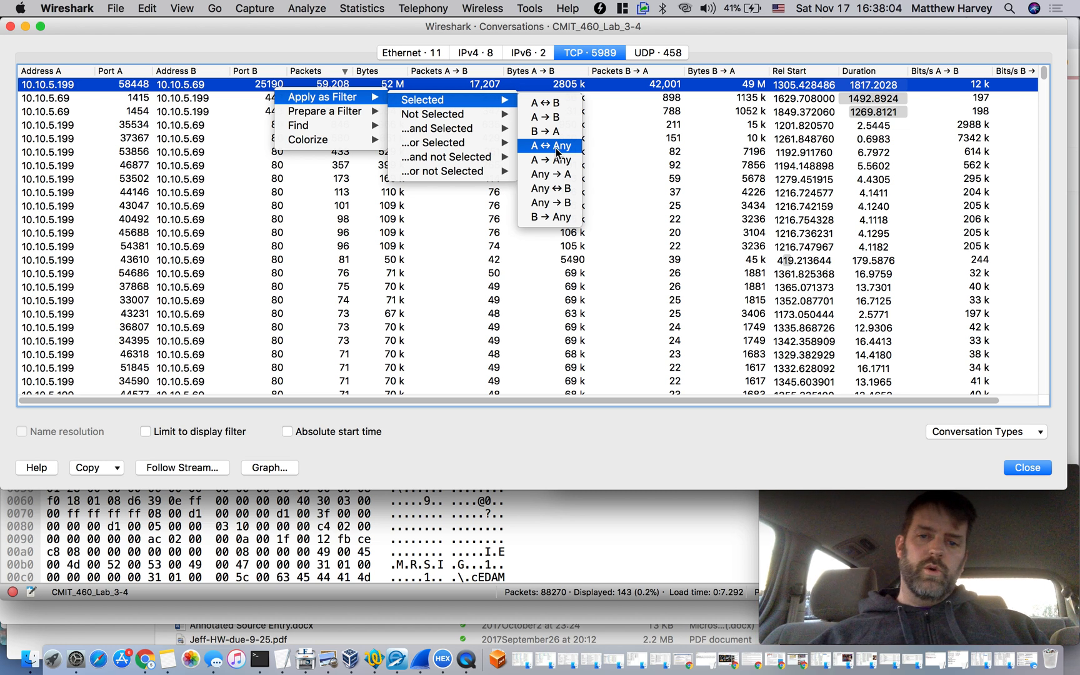
{"action": "left_click", "coordinate": [565, 109]}
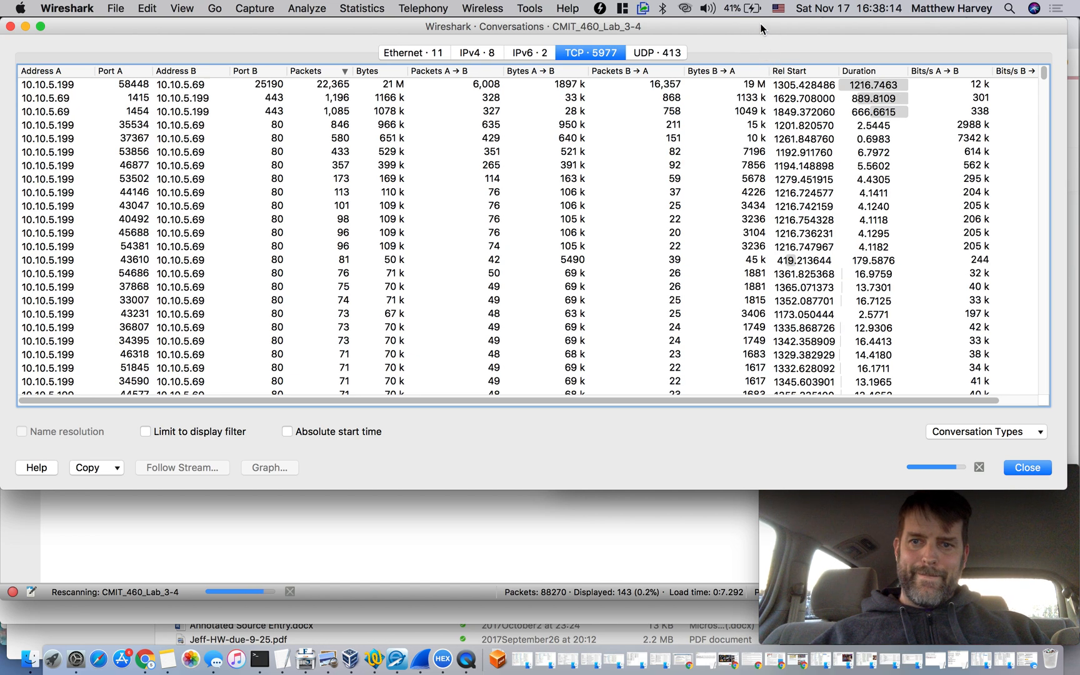
{"action": "left_click_drag", "start_coordinate": [761, 22], "coordinate": [815, 58]}
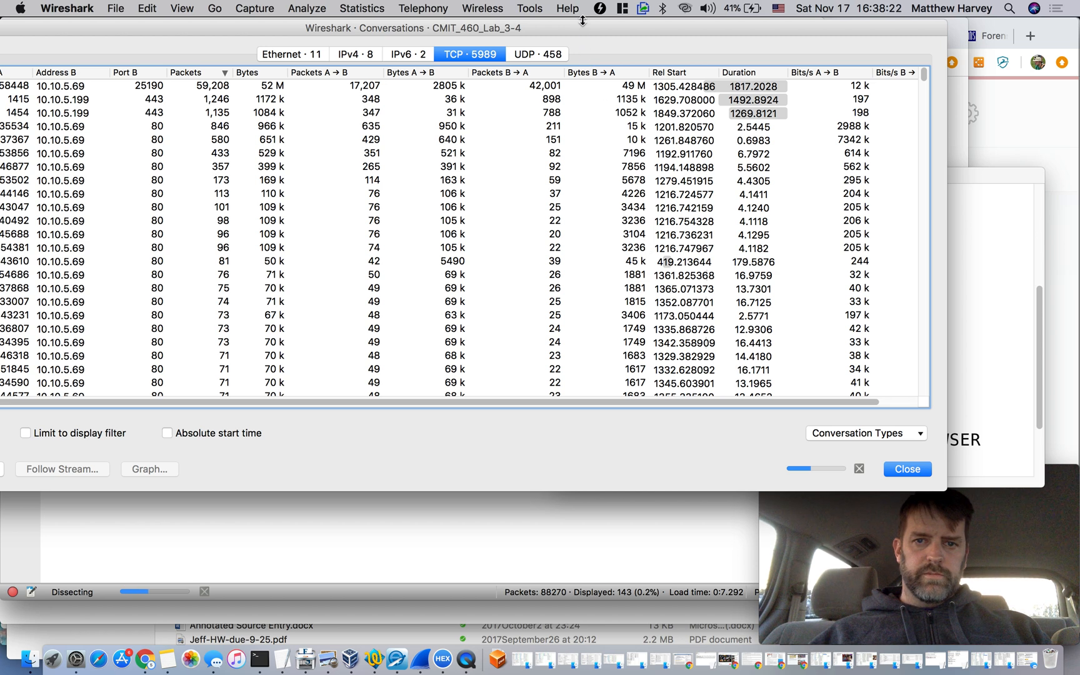
{"action": "left_click", "coordinate": [472, 541]}
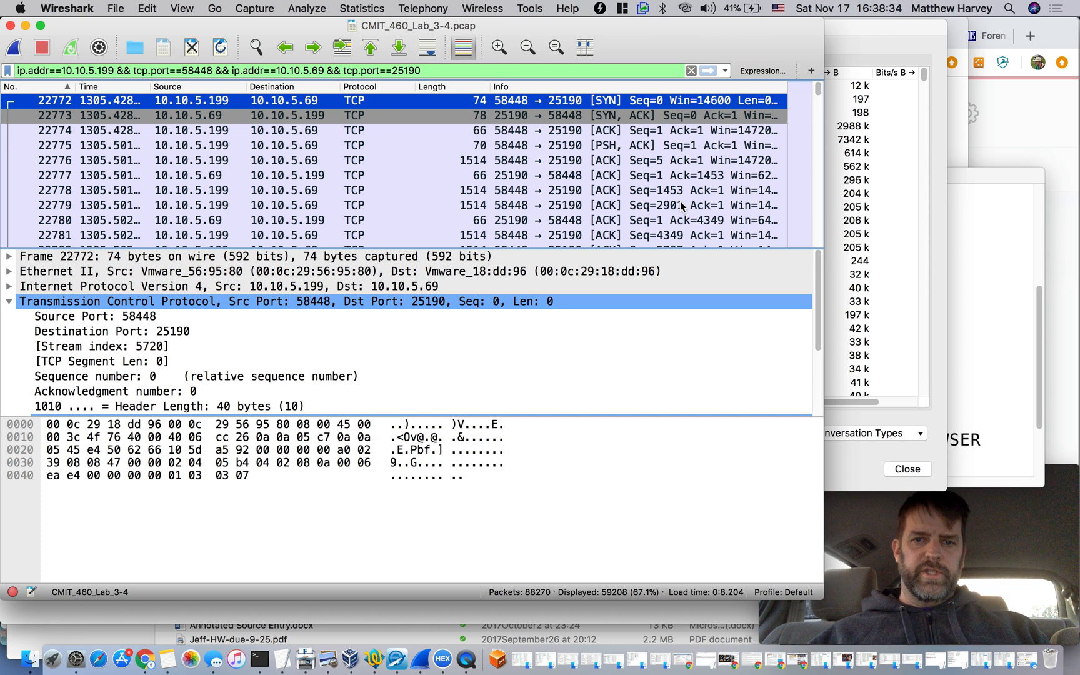
Examine the TCP handshake in packets 22772 to 22774, viewing the SYN packet's details in a separate window and closing it
{"action": "left_click", "coordinate": [637, 131]}
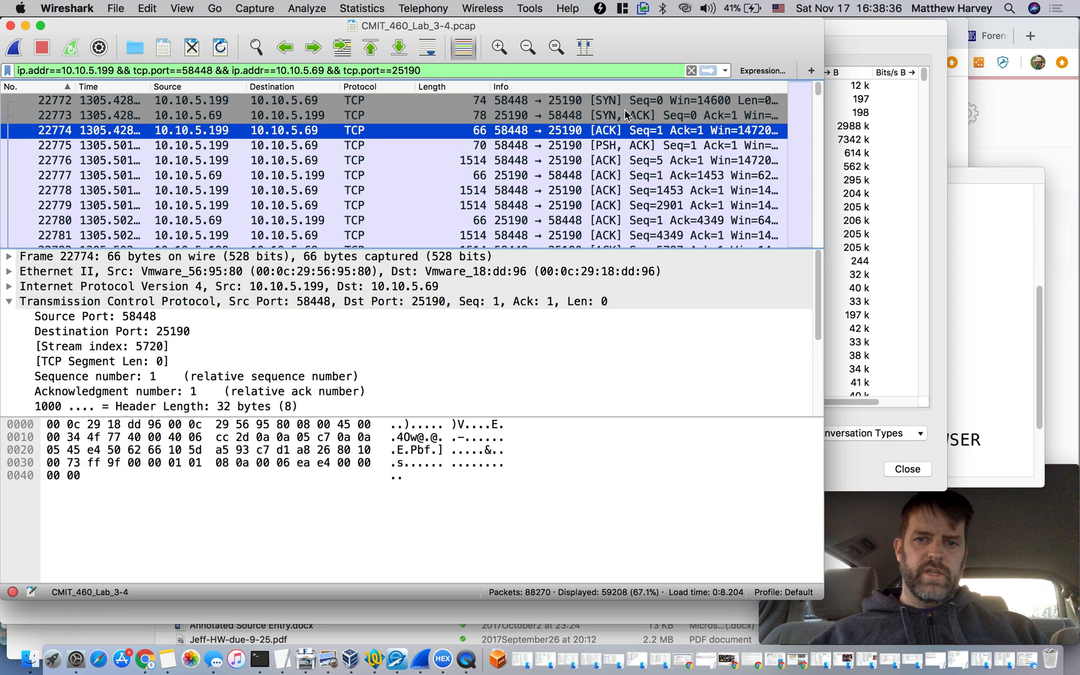
{"action": "double_click", "coordinate": [626, 102]}
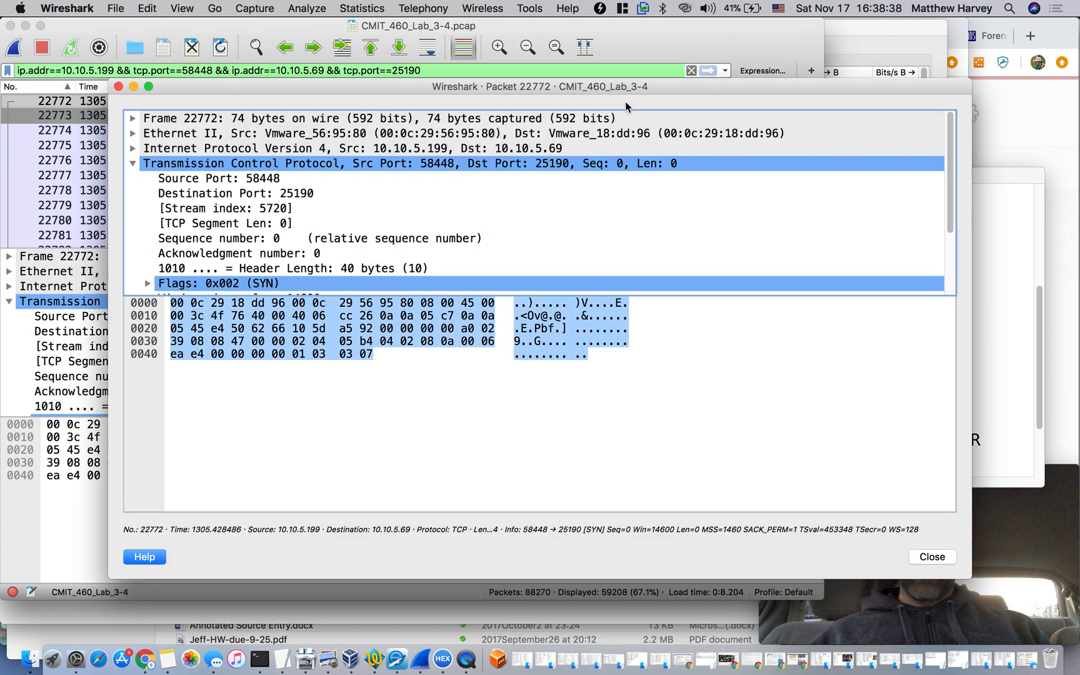
{"action": "left_click", "coordinate": [118, 86]}
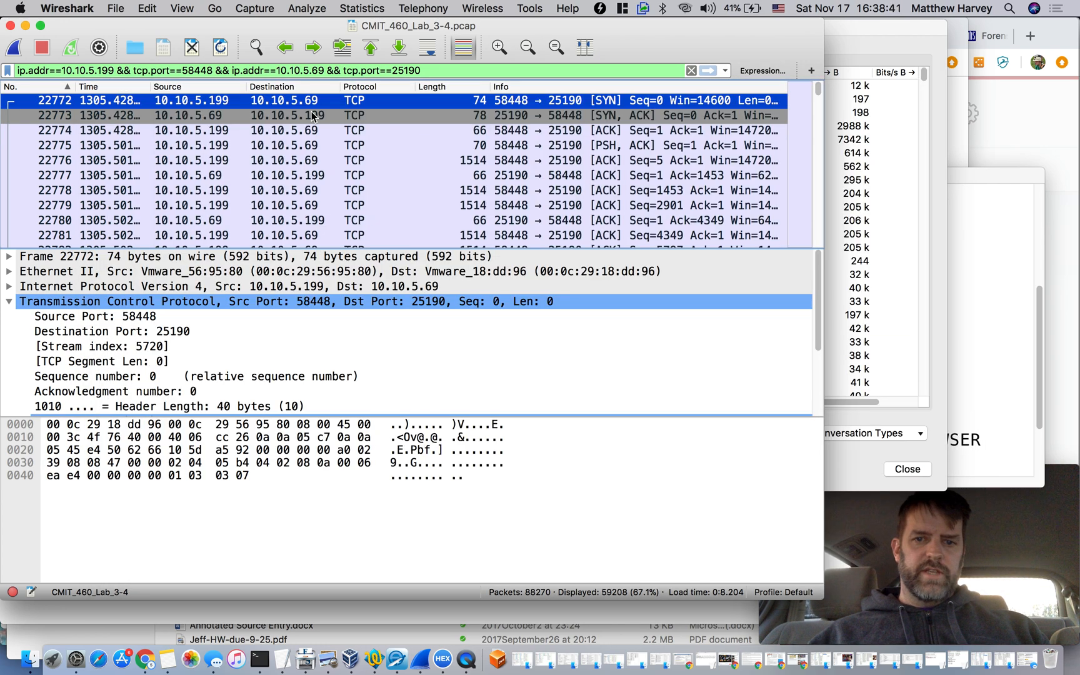
{"action": "left_click", "coordinate": [634, 115]}
{"action": "left_click", "coordinate": [630, 130]}
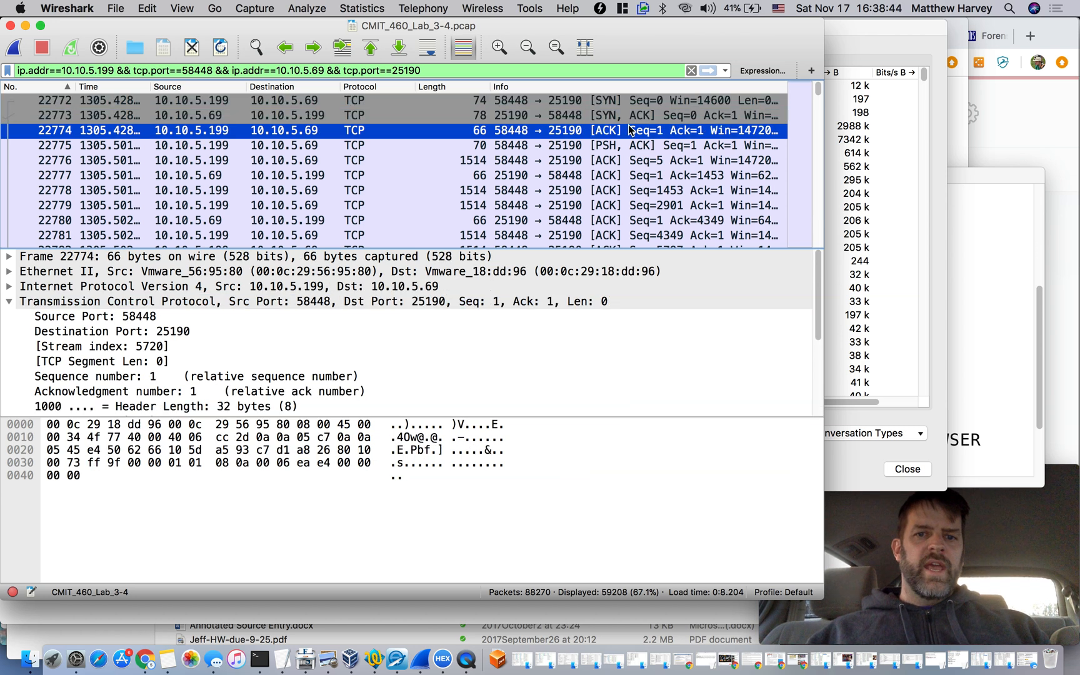
Compare the contents of the PSH, ACK packet 22775 with neighbouring packets 22774 and 22776
{"action": "left_click", "coordinate": [610, 146]}
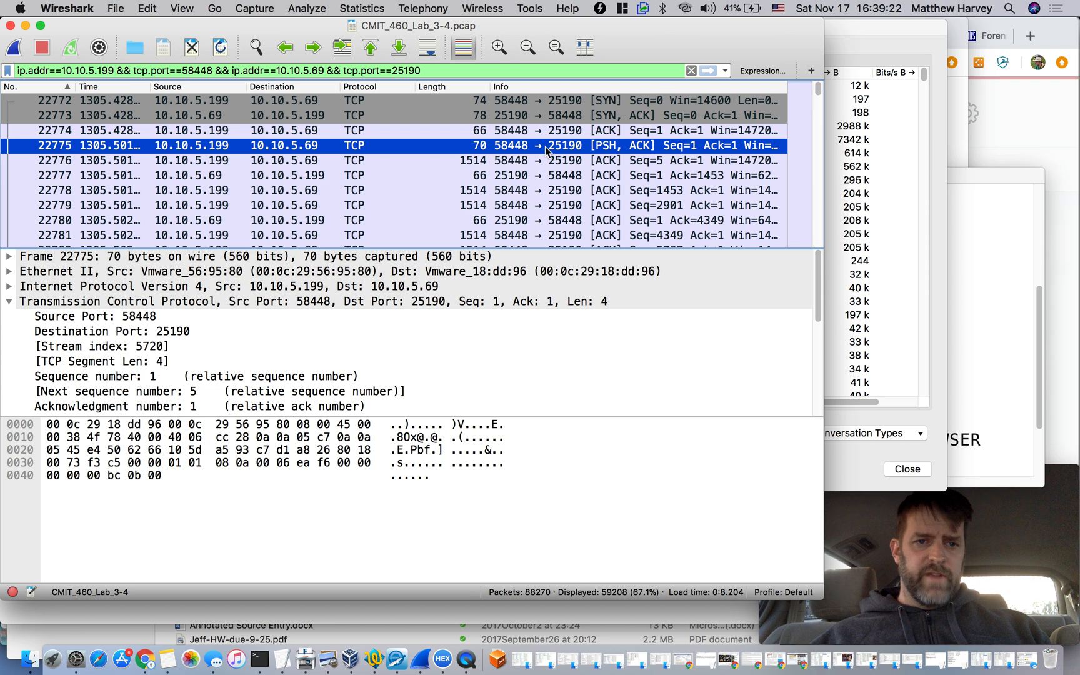
{"action": "left_click", "coordinate": [234, 133]}
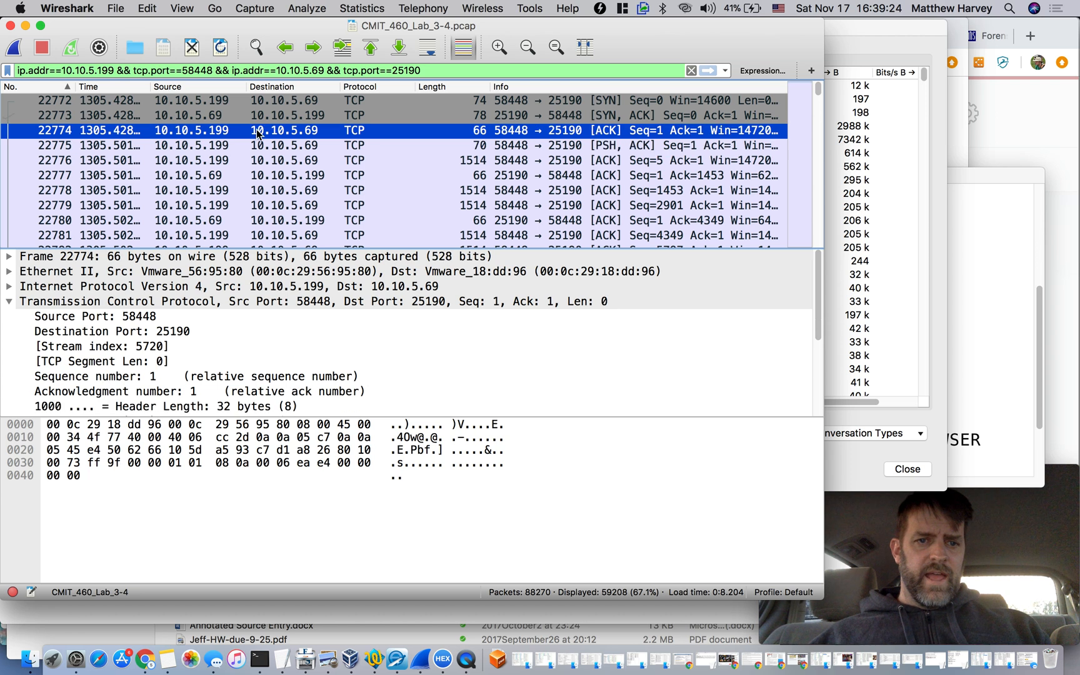
{"action": "left_click", "coordinate": [221, 148]}
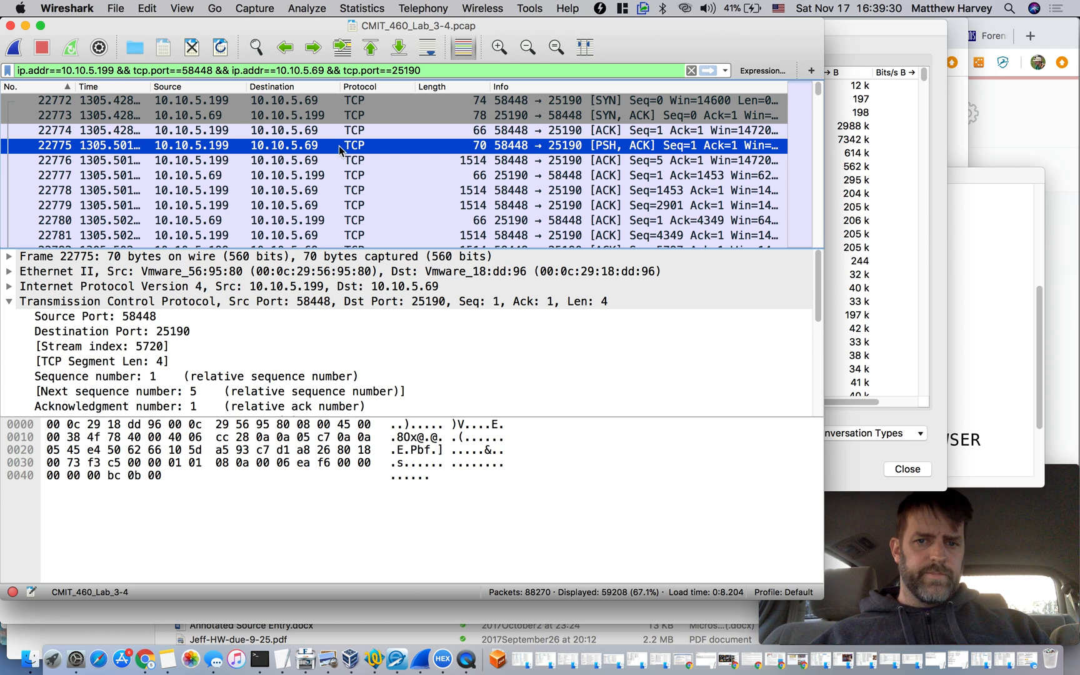
{"action": "left_click", "coordinate": [304, 161]}
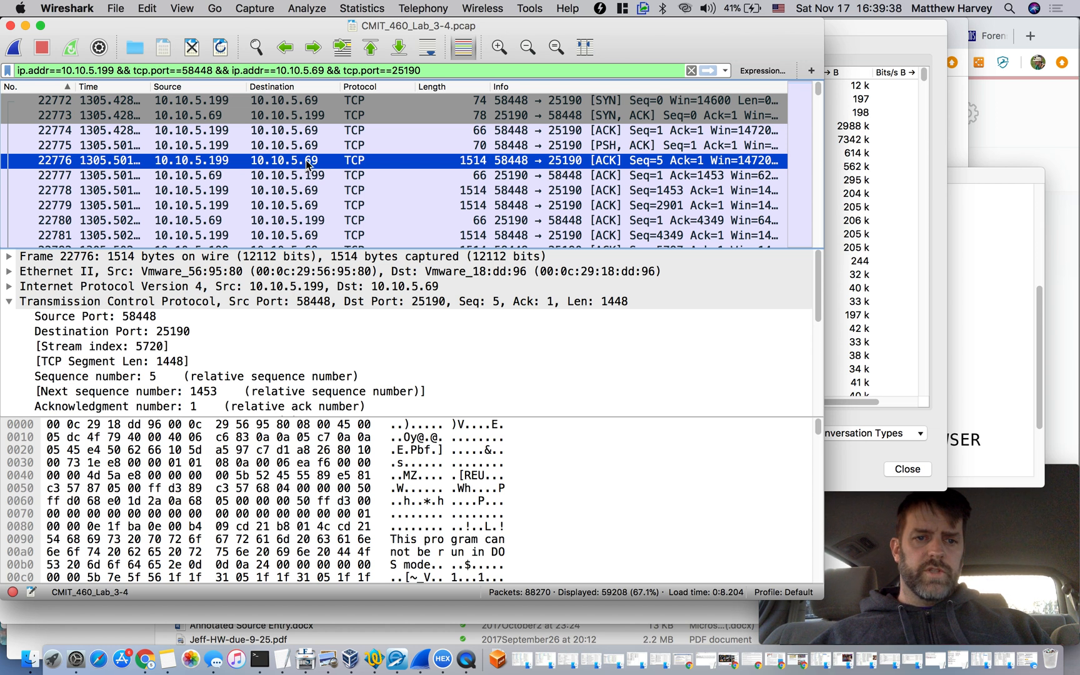
{"action": "left_click", "coordinate": [319, 148]}
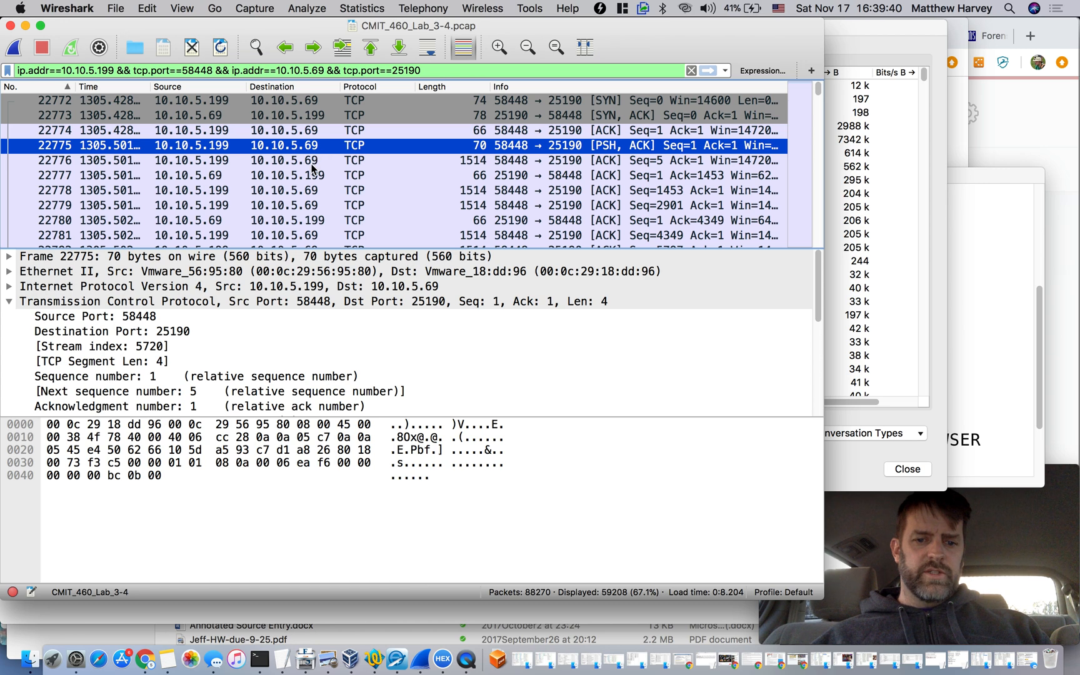
Compare the payload bytes of packets 22776, 22778 and 22779, ending on packet 22776
{"action": "left_click", "coordinate": [312, 164]}
{"action": "left_click", "coordinate": [307, 186]}
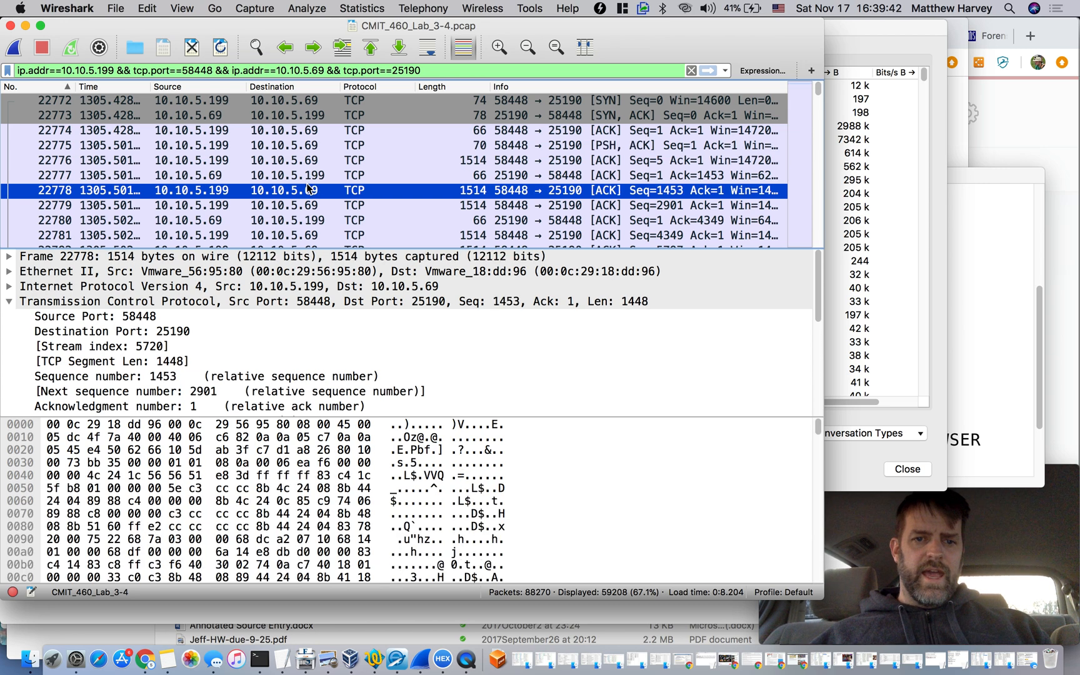
{"action": "left_click", "coordinate": [304, 207]}
{"action": "left_click", "coordinate": [313, 164]}
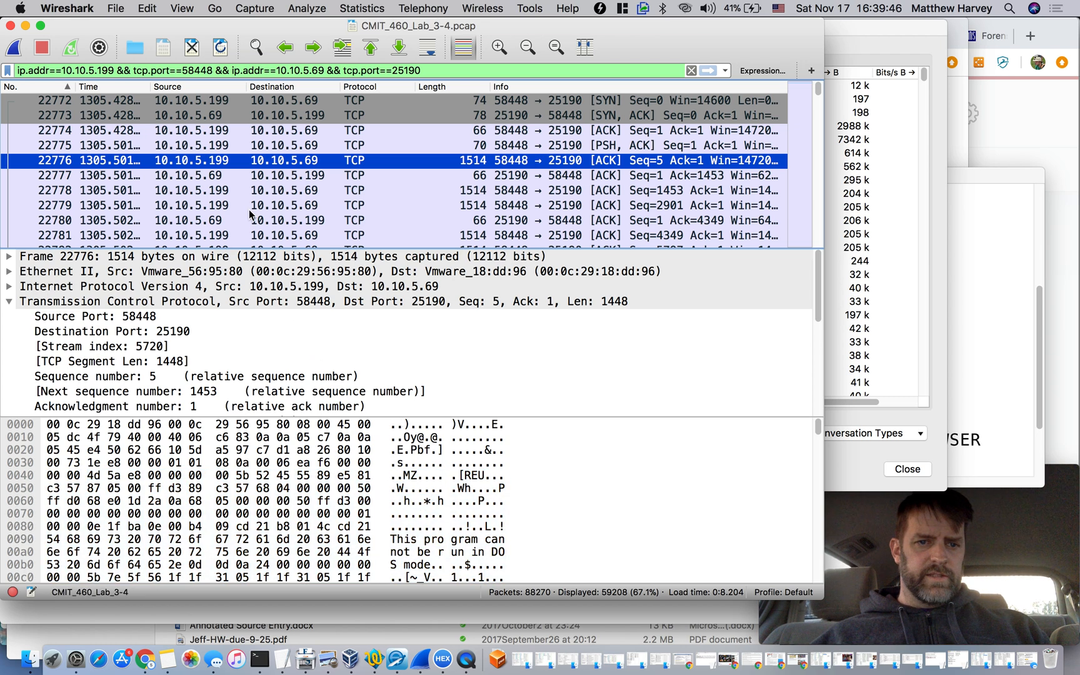
View packet 22776 in a separate window, highlight its Data section in the hex dump to examine the payload, and close the window
{"action": "double_click", "coordinate": [275, 162]}
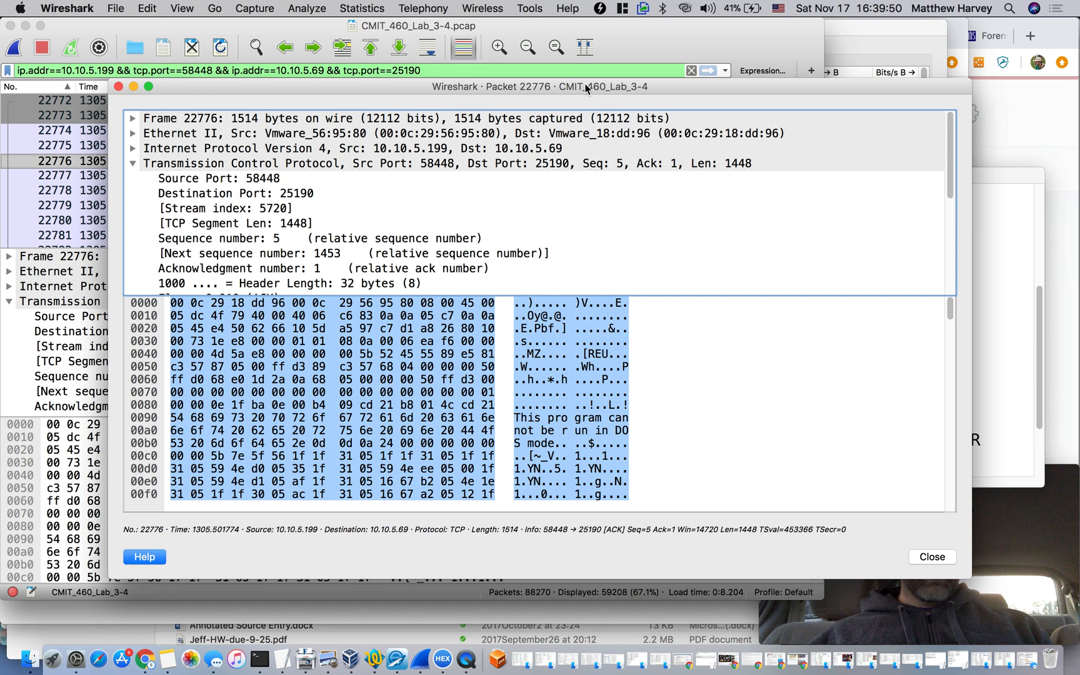
{"action": "left_click_drag", "start_coordinate": [586, 88], "coordinate": [549, 88]}
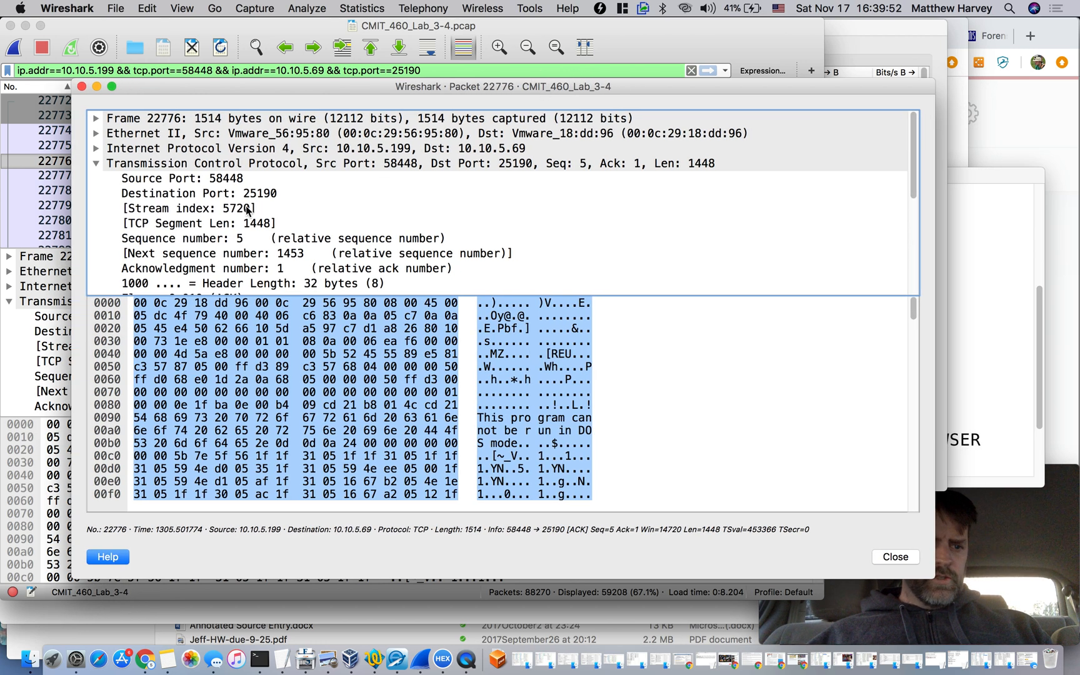
{"action": "scroll", "coordinate": [248, 210], "scroll_direction": "down", "scroll_amount": 5}
{"action": "left_click", "coordinate": [193, 254]}
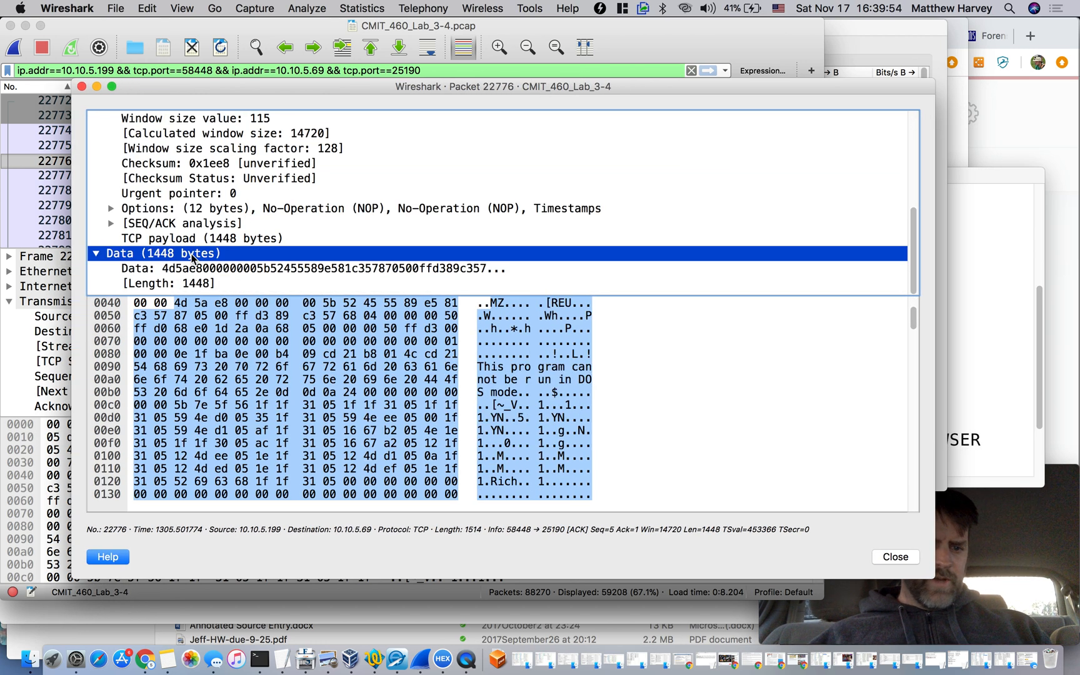
{"action": "left_click", "coordinate": [503, 355]}
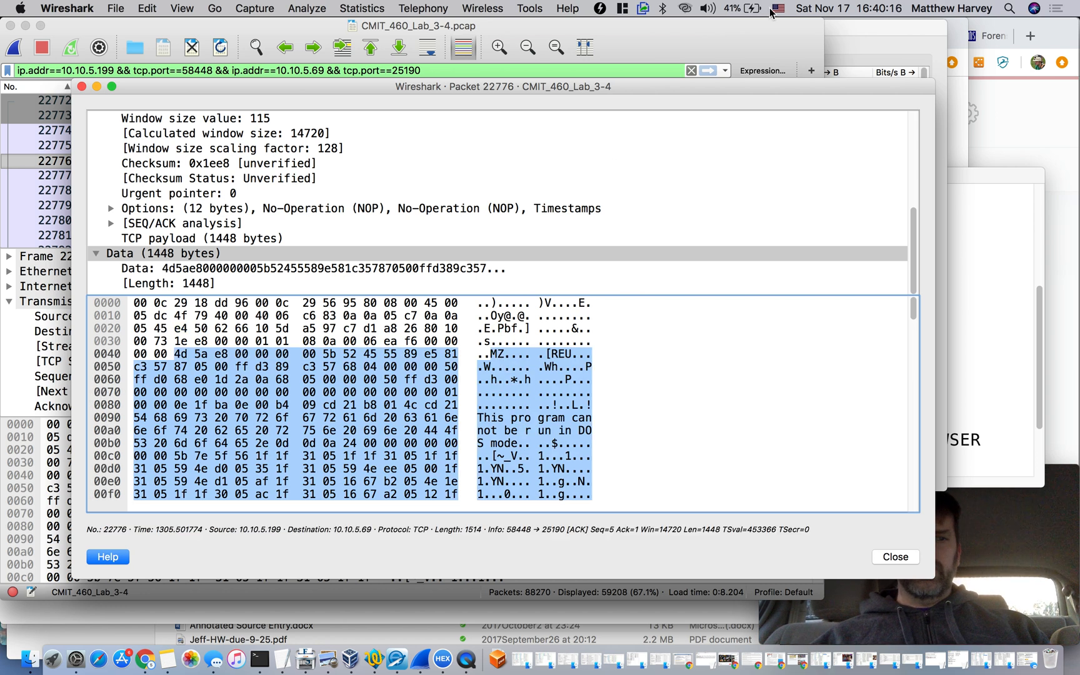
{"action": "left_click_drag", "start_coordinate": [767, 88], "coordinate": [724, 42]}
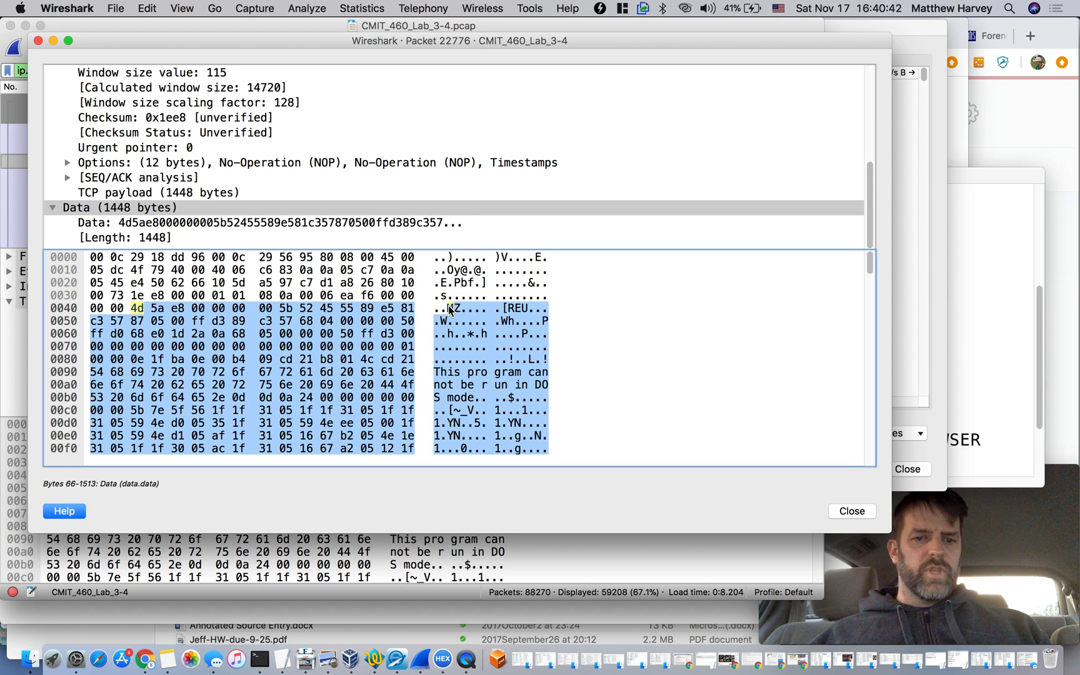
{"action": "left_click", "coordinate": [38, 42]}
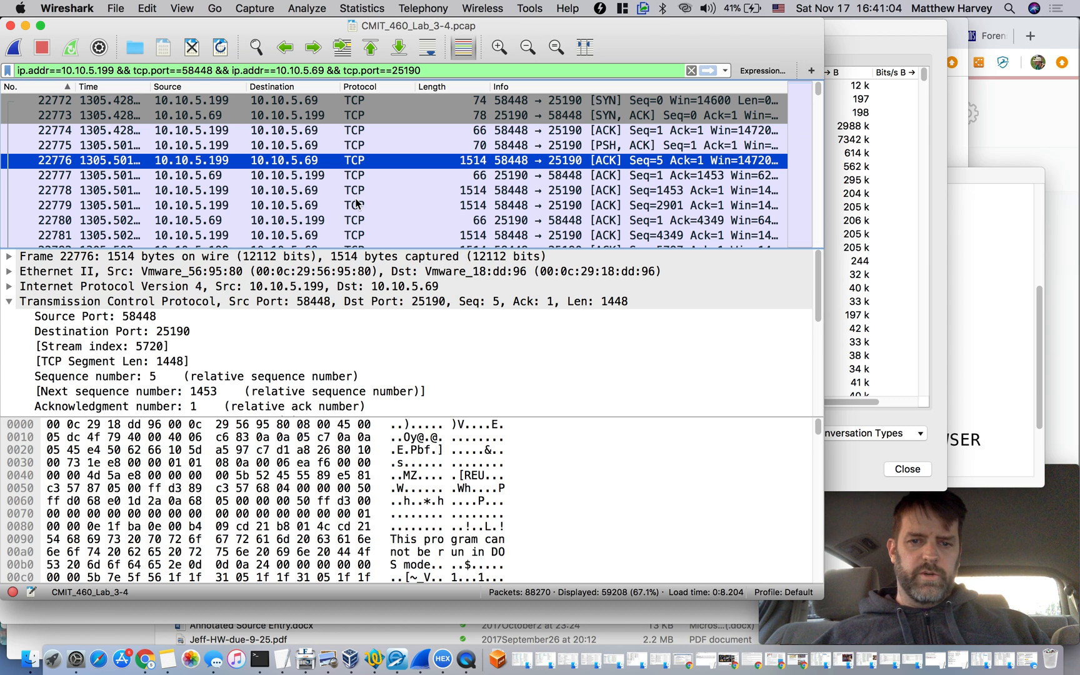
Examine the packets that follow 22776, inspecting packets 22822 and 22823
{"action": "scroll", "coordinate": [357, 204], "scroll_direction": "down", "scroll_amount": 14}
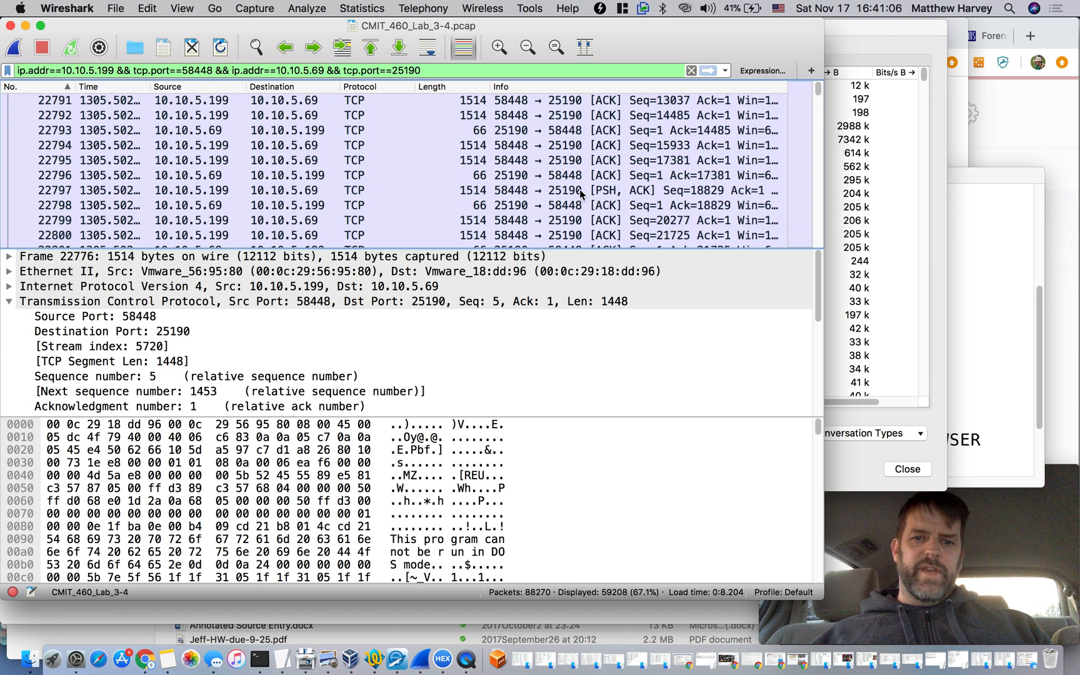
{"action": "scroll", "coordinate": [580, 189], "scroll_direction": "down", "scroll_amount": 2}
{"action": "left_click", "coordinate": [543, 180]}
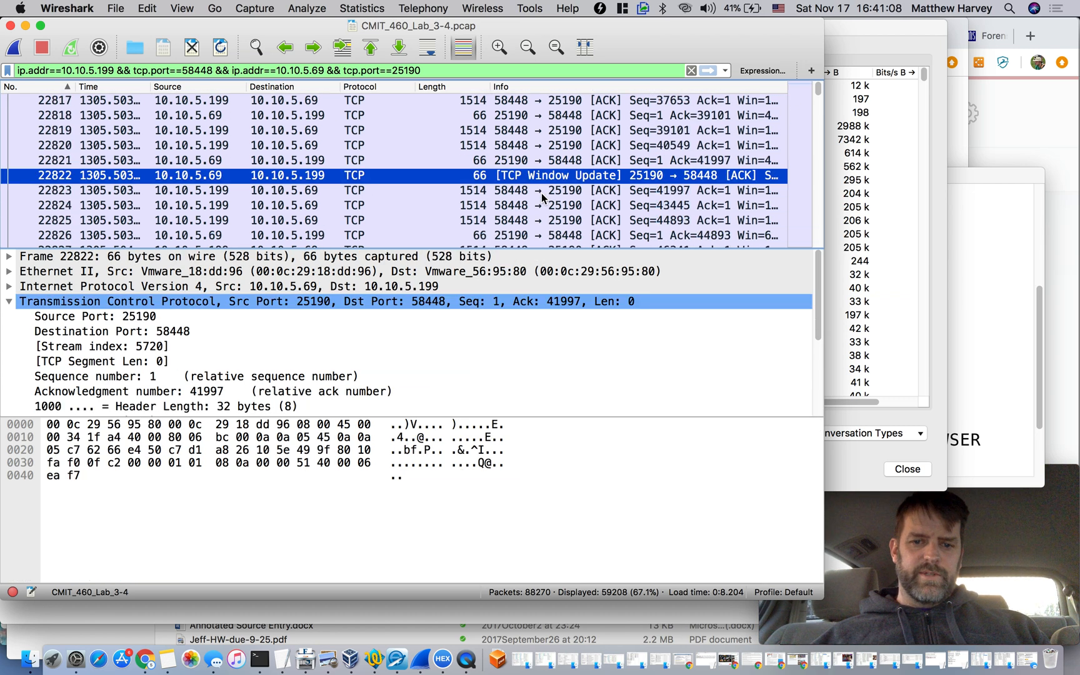
{"action": "left_click", "coordinate": [542, 191]}
Return to the TCP conversations list and examine the bytes sent each way in the 10.10.5.199:58448 to 10.10.5.69:25190 conversation
{"action": "left_click_drag", "start_coordinate": [819, 90], "coordinate": [869, 54]}
{"action": "left_click", "coordinate": [861, 34]}
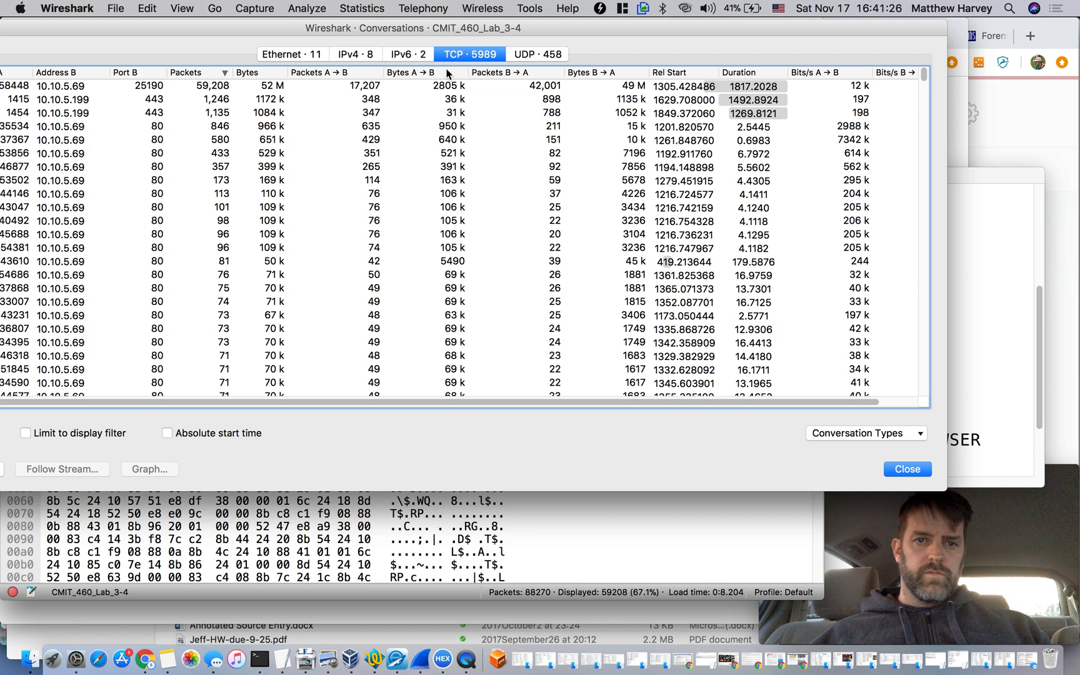
{"action": "left_click_drag", "start_coordinate": [712, 29], "coordinate": [844, 32]}
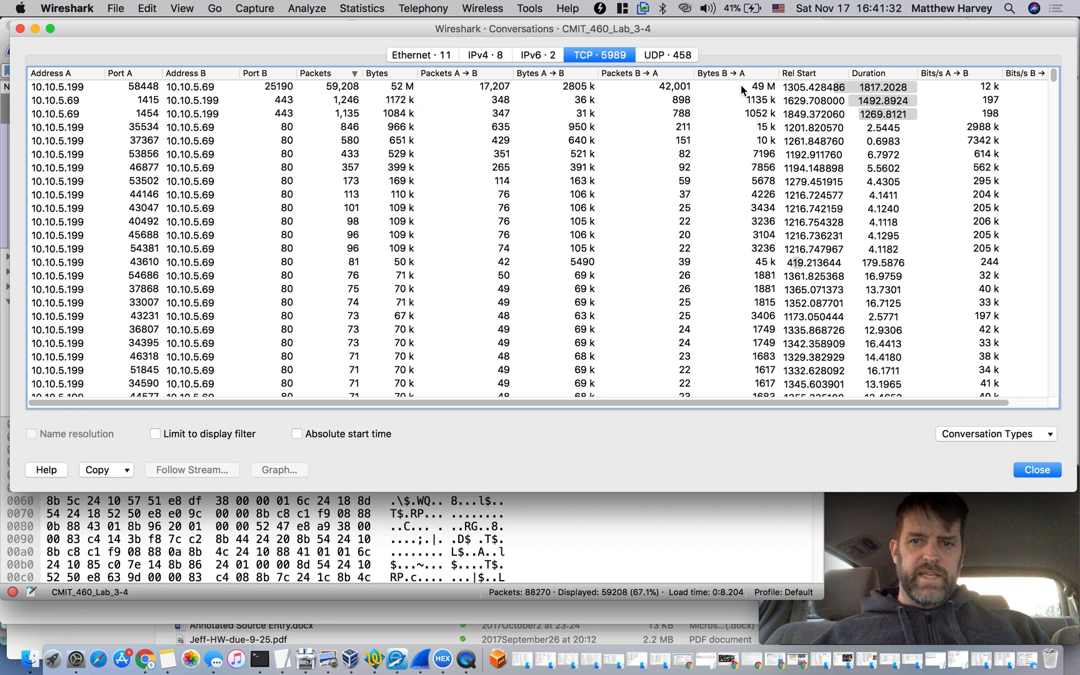
{"action": "left_click", "coordinate": [568, 90]}
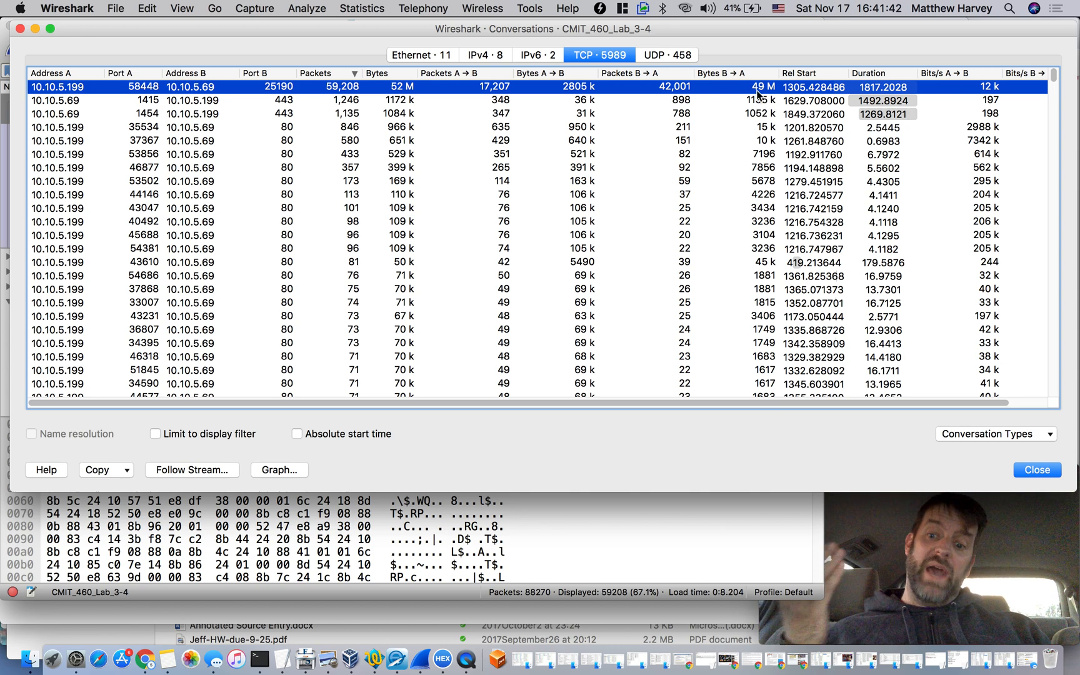
Bring the packet list forward and compare data packet 22776 with the victim's acknowledgement in packet 22777
{"action": "left_click", "coordinate": [523, 555]}
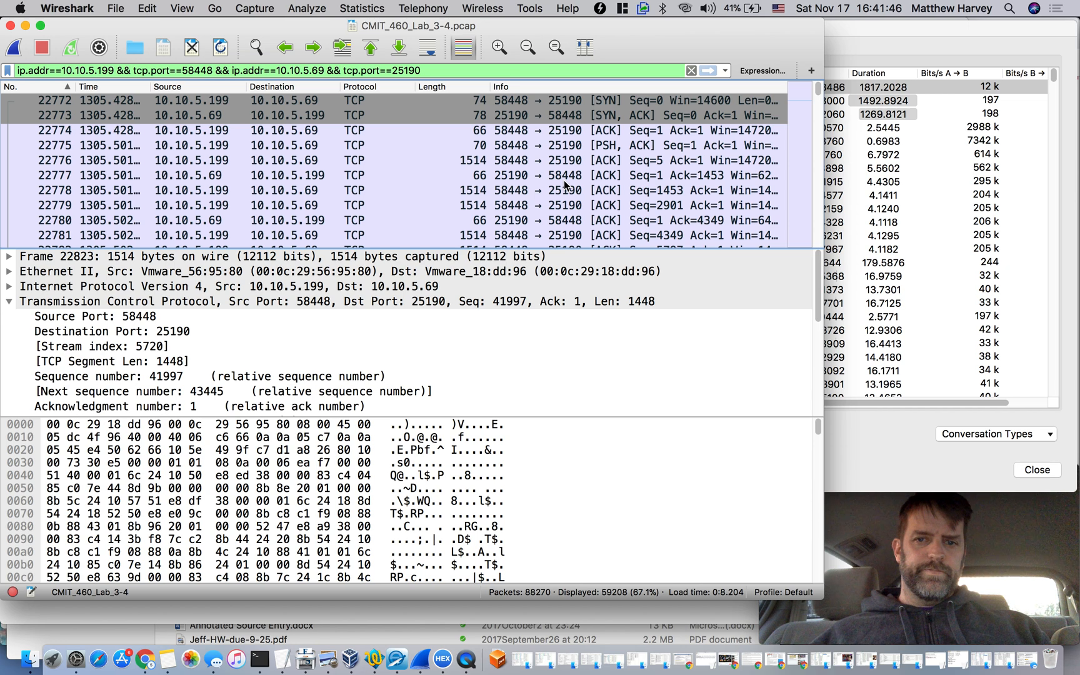
{"action": "left_click", "coordinate": [588, 161]}
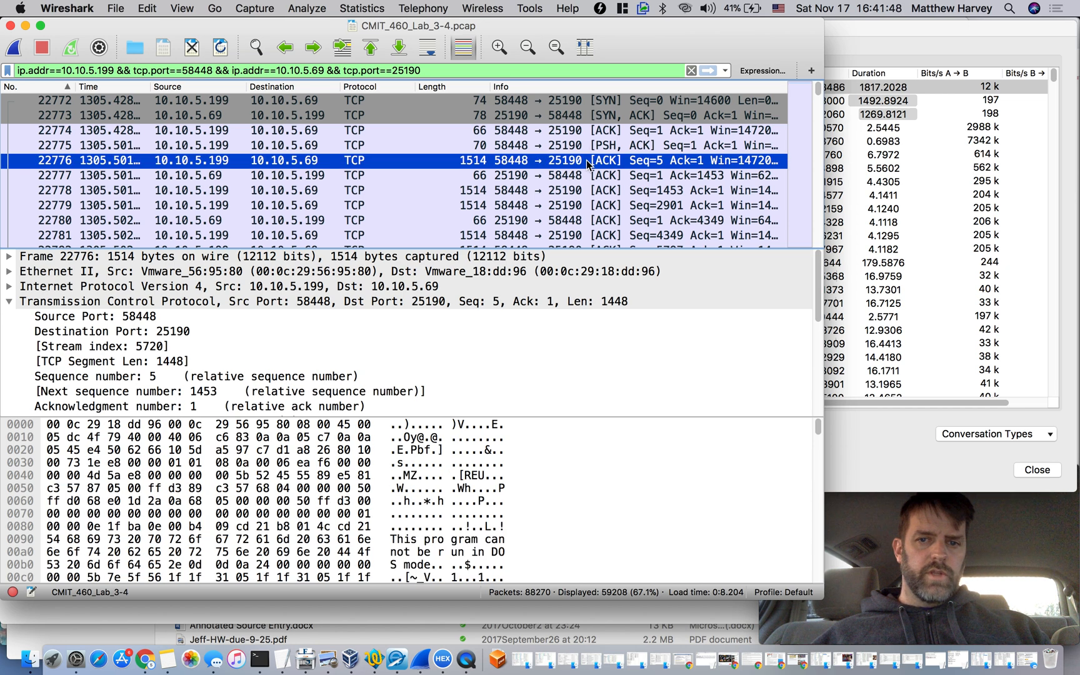
{"action": "scroll", "coordinate": [578, 192], "scroll_direction": "down", "scroll_amount": 3}
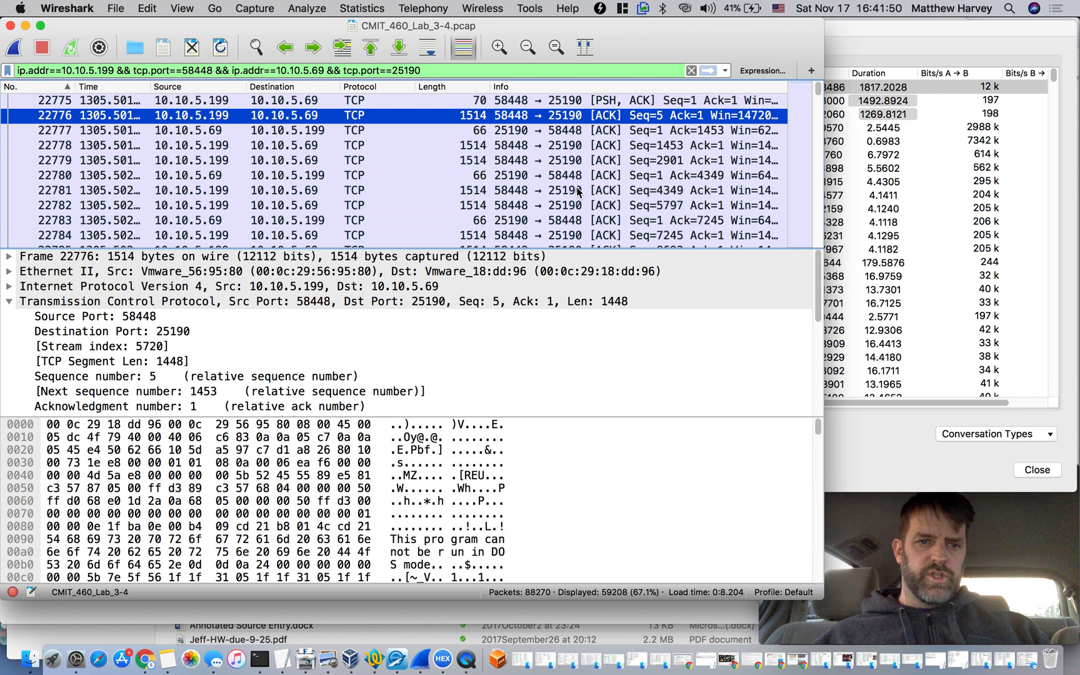
{"action": "scroll", "coordinate": [578, 192], "scroll_direction": "down", "scroll_amount": 12}
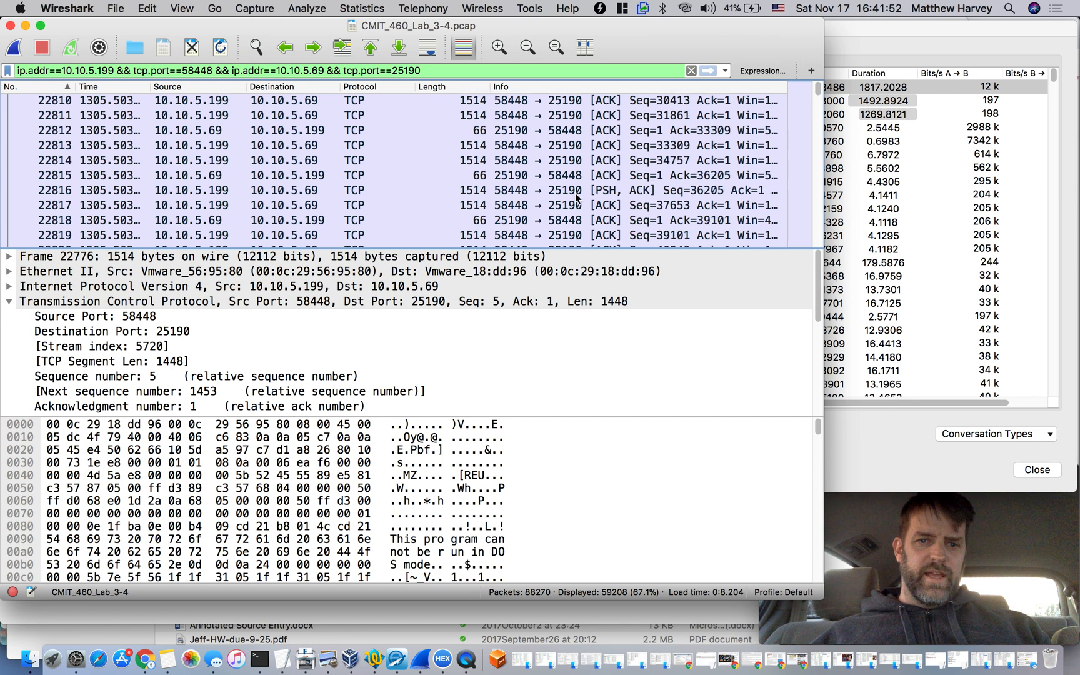
{"action": "scroll", "coordinate": [577, 197], "scroll_direction": "up", "scroll_amount": 12}
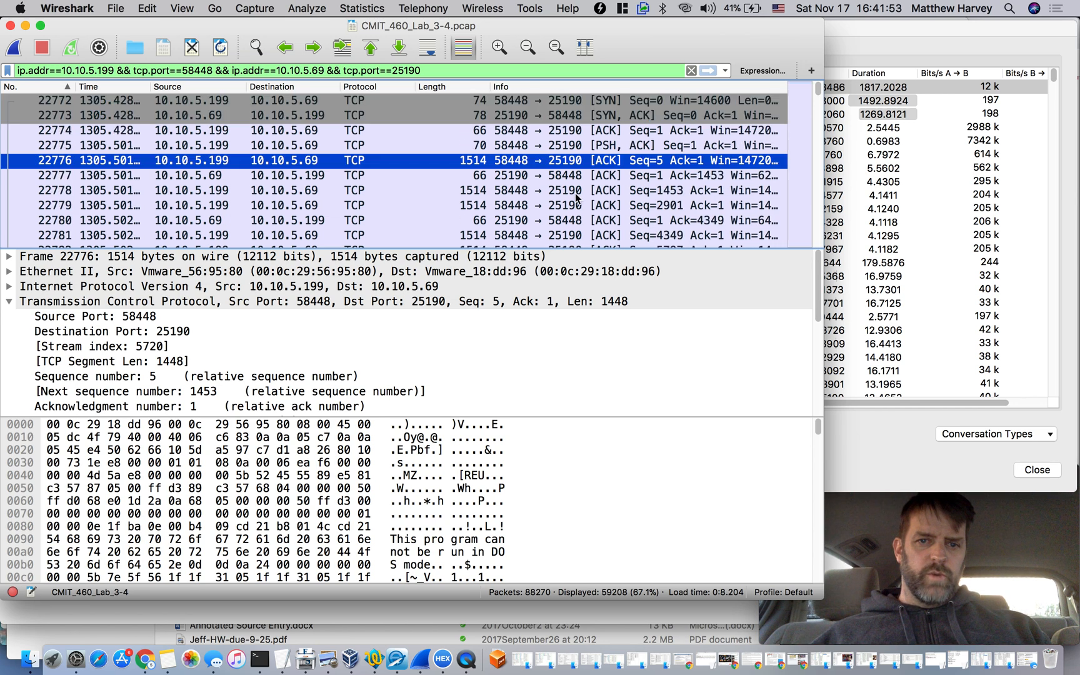
{"action": "left_click", "coordinate": [485, 176]}
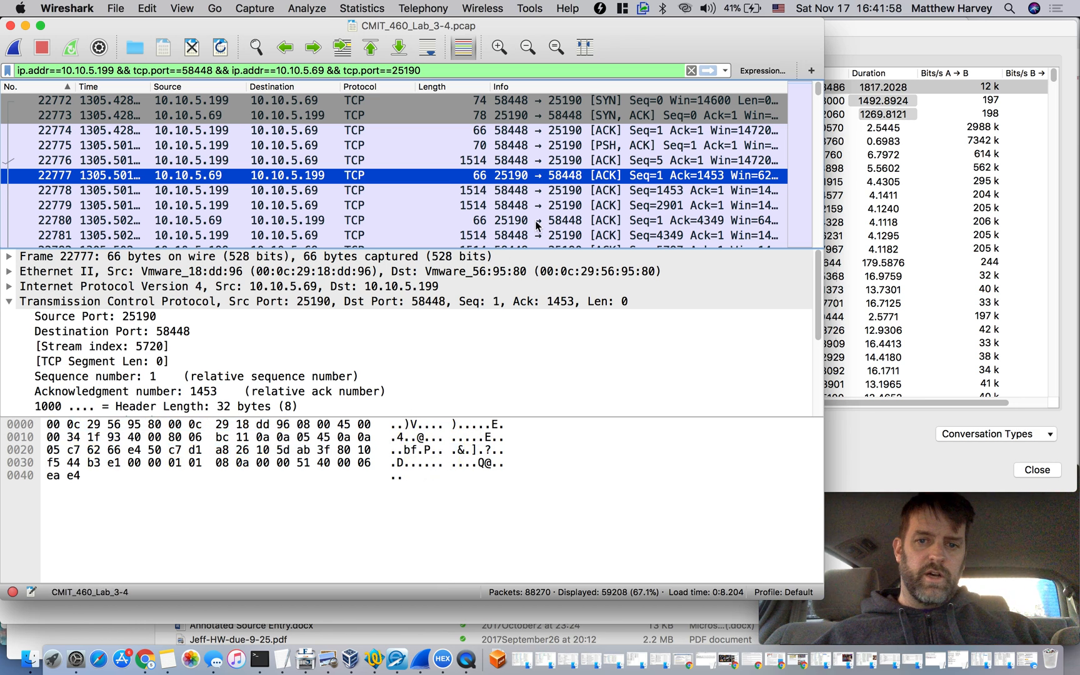
Step through packets 22778 to 22782 one by one and inspect the payload of packet 22781
{"action": "key", "text": "Down"}
{"action": "key", "text": "Down"}
{"action": "key", "text": "Down"}
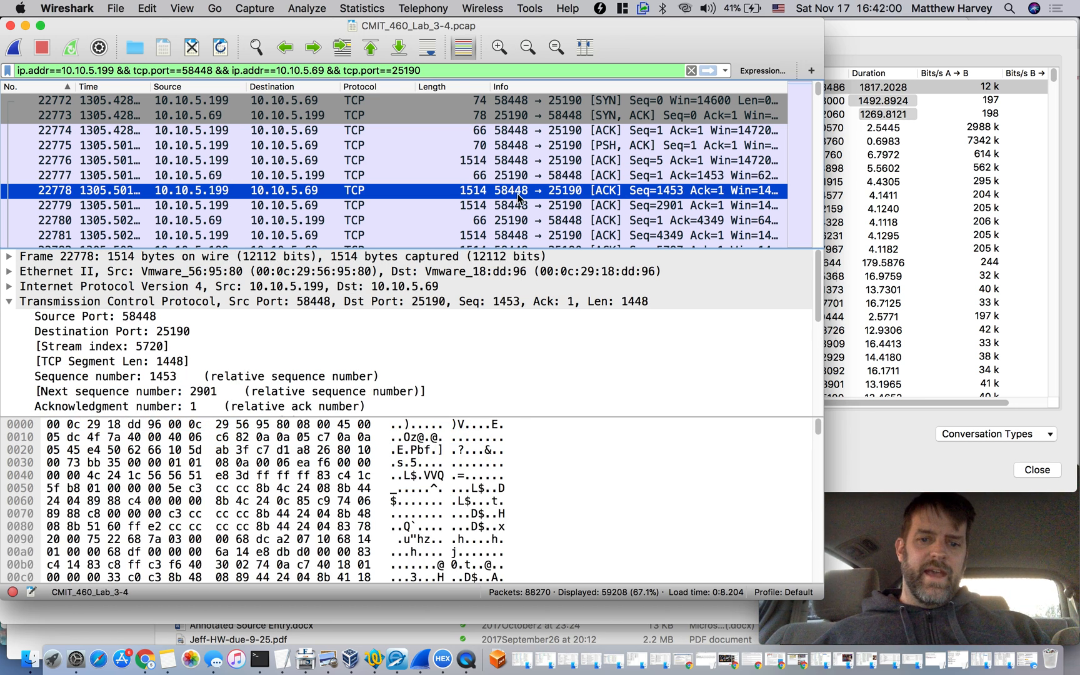
{"action": "key", "text": "Down"}
{"action": "key", "text": "Down"}
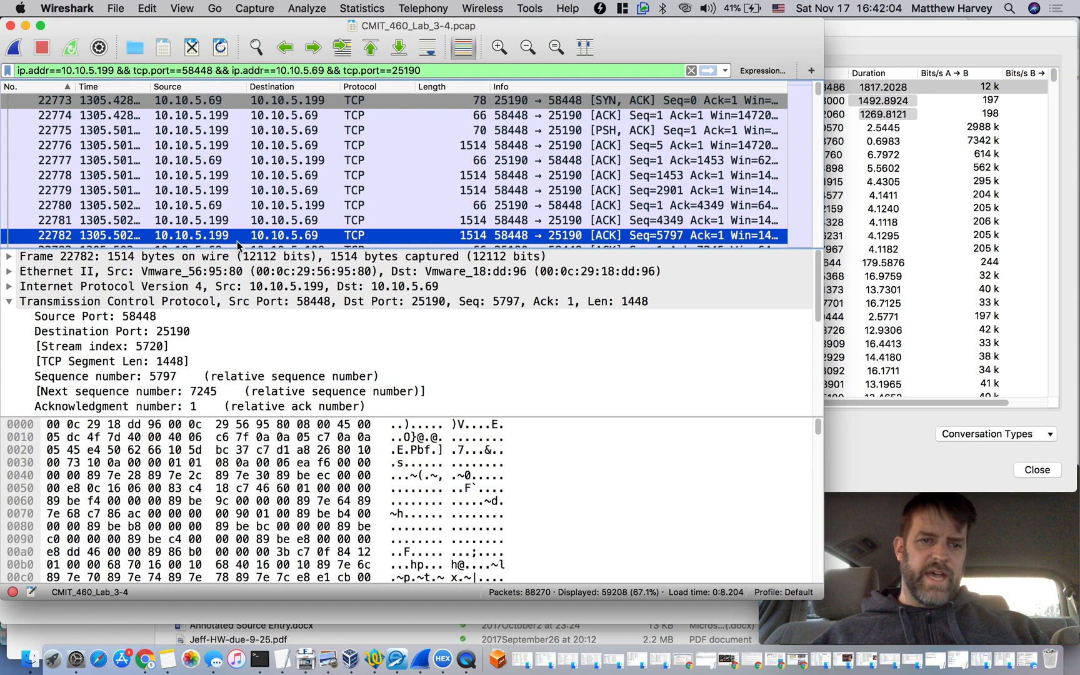
{"action": "left_click", "coordinate": [211, 220]}
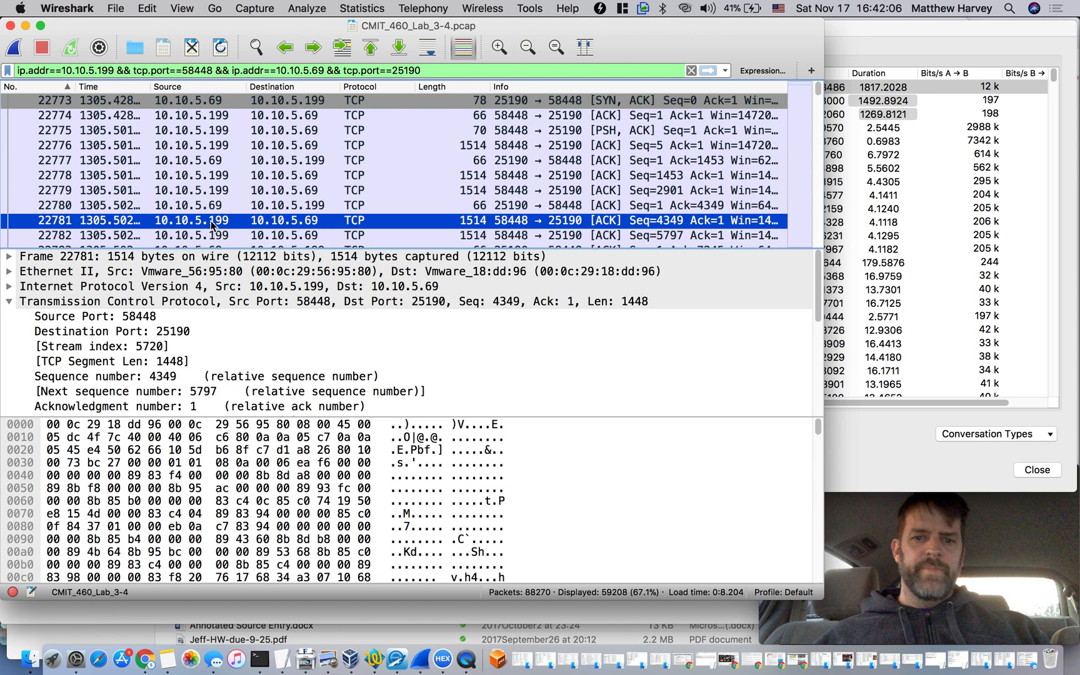
Examine the direction and length of the traffic after packet 22781, inspecting packets 22783 and 23028
{"action": "scroll", "coordinate": [543, 233], "scroll_direction": "down", "scroll_amount": 2}
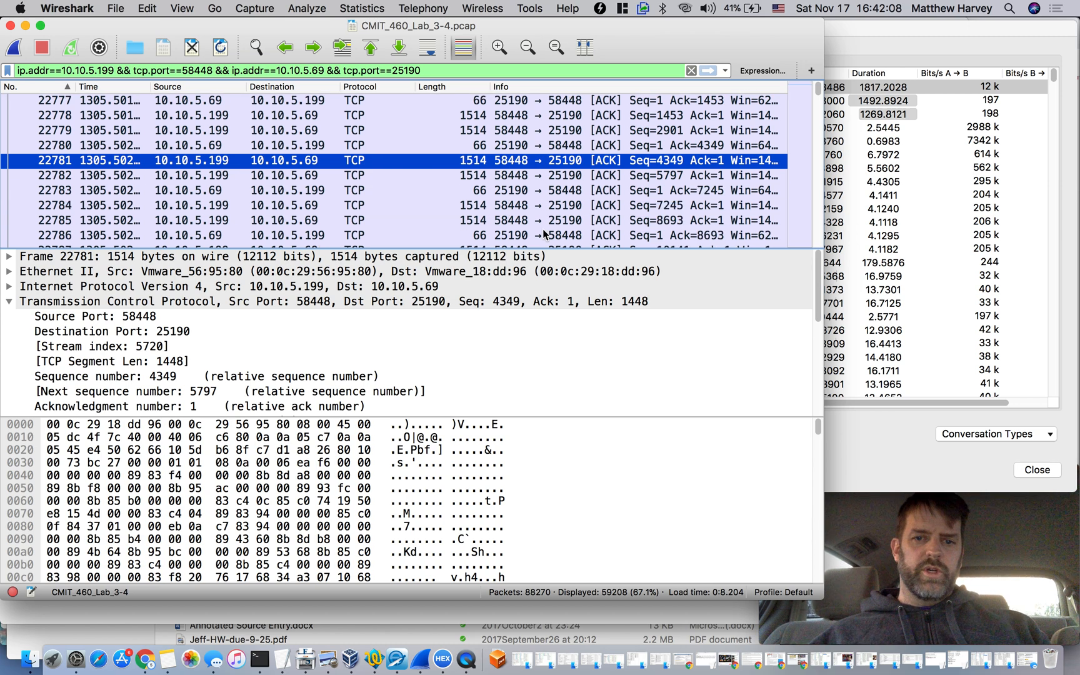
{"action": "scroll", "coordinate": [544, 235], "scroll_direction": "down", "scroll_amount": 2}
{"action": "left_click", "coordinate": [535, 119]}
{"action": "scroll", "coordinate": [527, 194], "scroll_direction": "down", "scroll_amount": 5}
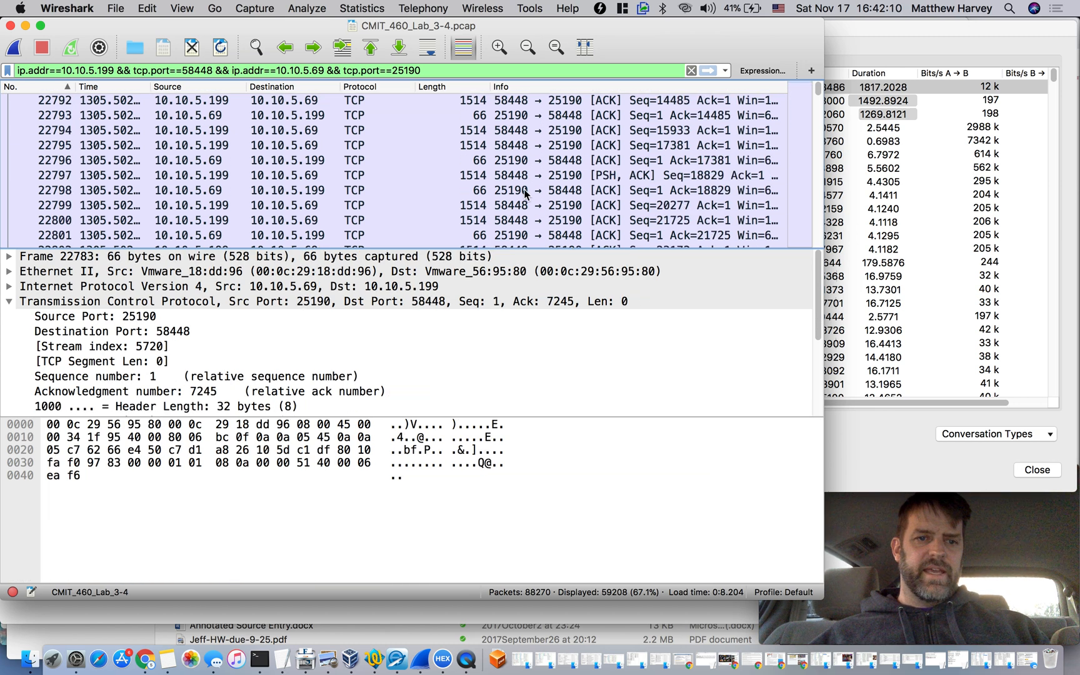
{"action": "scroll", "coordinate": [525, 194], "scroll_direction": "down", "scroll_amount": 20}
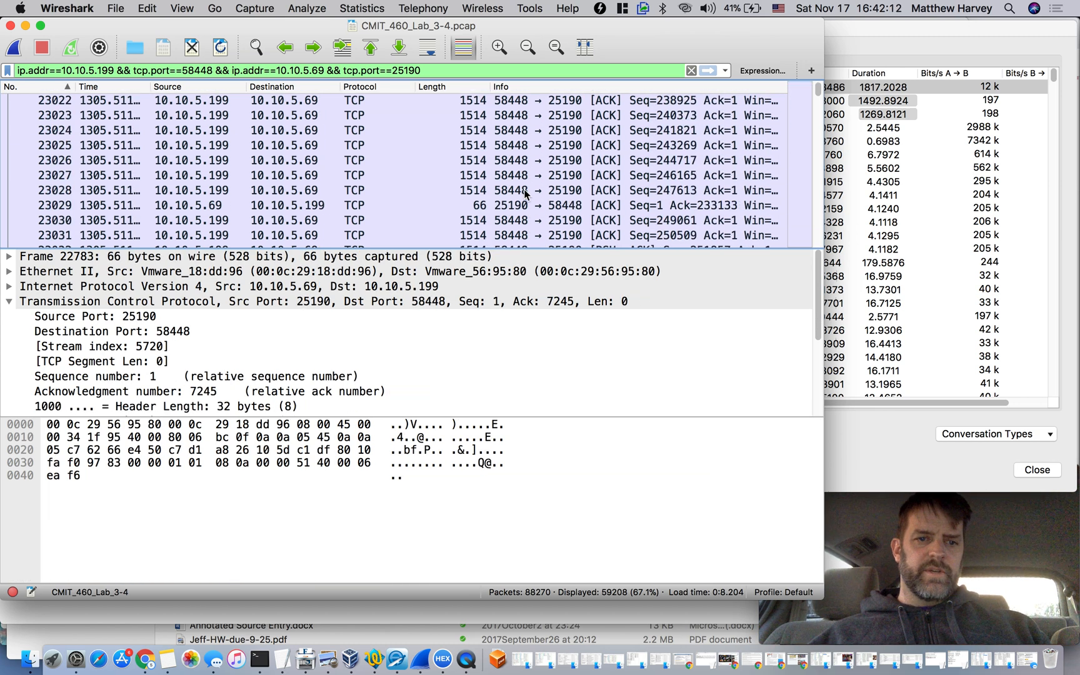
{"action": "left_click", "coordinate": [516, 192]}
{"action": "scroll", "coordinate": [514, 194], "scroll_direction": "down", "scroll_amount": 18}
{"action": "scroll", "coordinate": [514, 191], "scroll_direction": "down", "scroll_amount": 20}
Jump ahead to the traffic around packet 47562 and compare the direction and length of packets 47568, 47562 and 47563
{"action": "left_click_drag", "start_coordinate": [819, 92], "coordinate": [819, 138]}
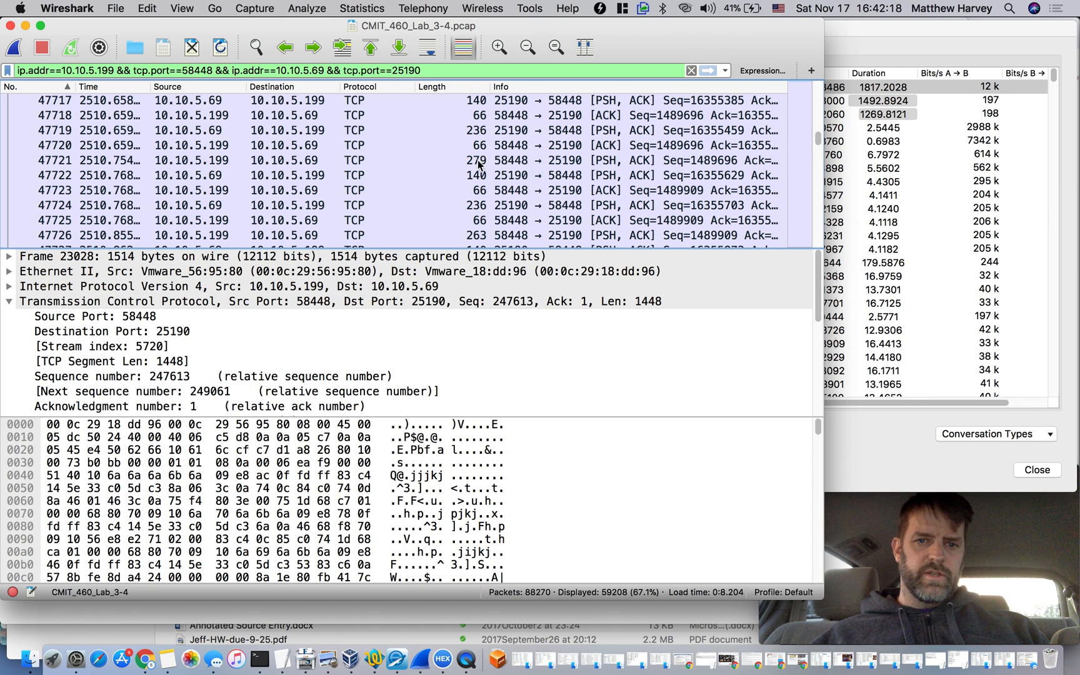
{"action": "scroll", "coordinate": [479, 164], "scroll_direction": "up", "scroll_amount": 12}
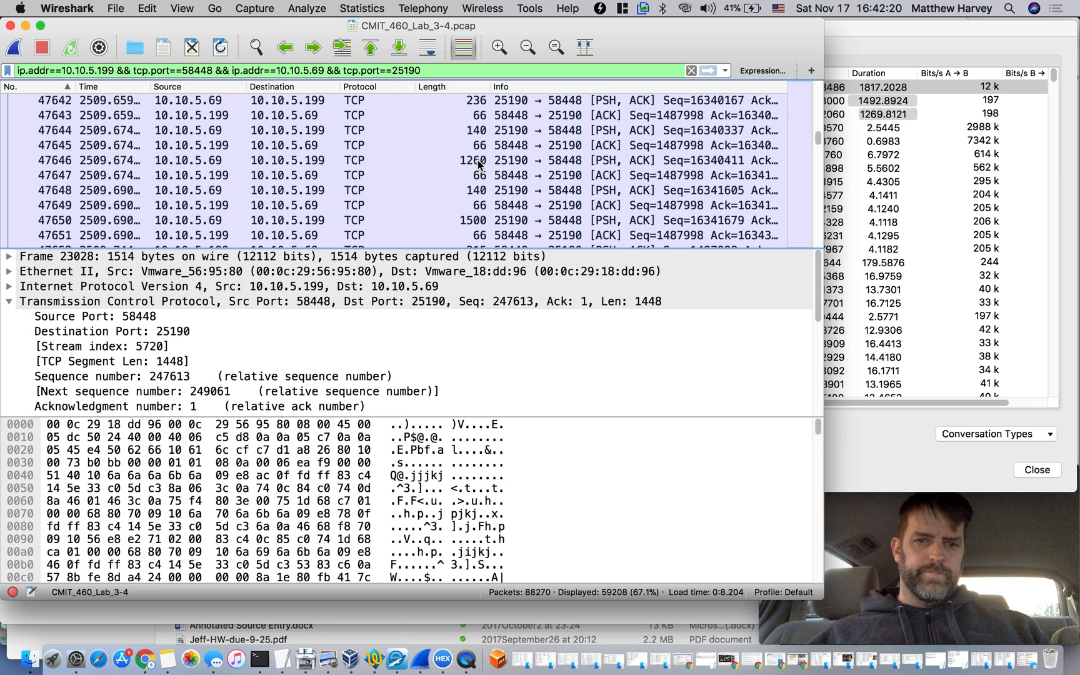
{"action": "scroll", "coordinate": [479, 163], "scroll_direction": "up", "scroll_amount": 12}
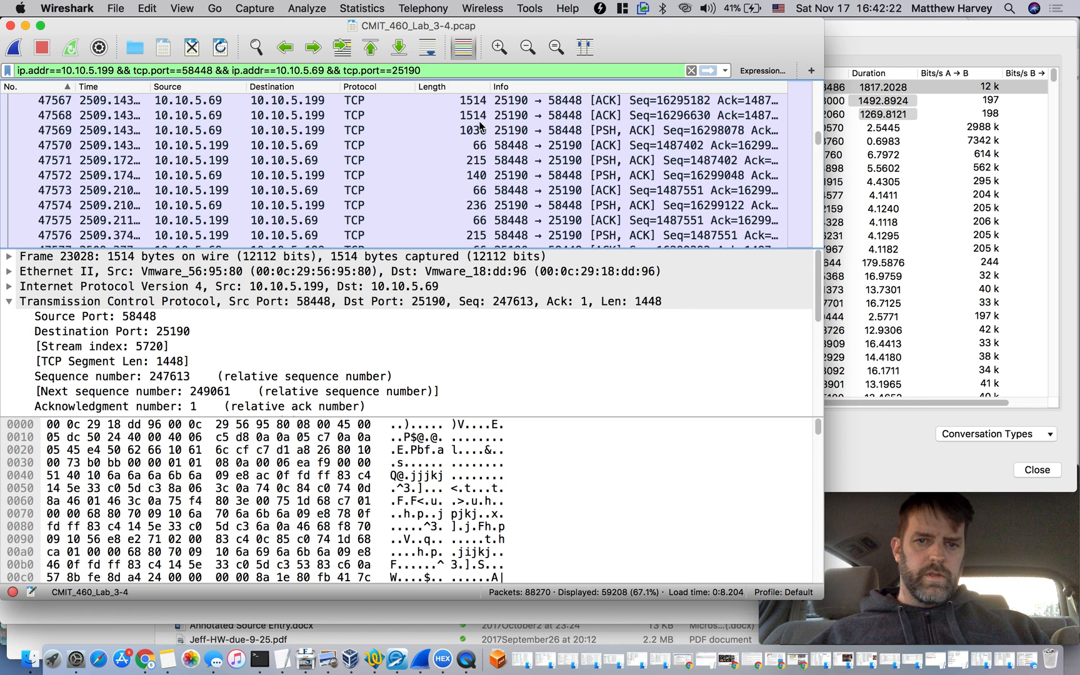
{"action": "left_click", "coordinate": [481, 116]}
{"action": "scroll", "coordinate": [478, 119], "scroll_direction": "up", "scroll_amount": 1}
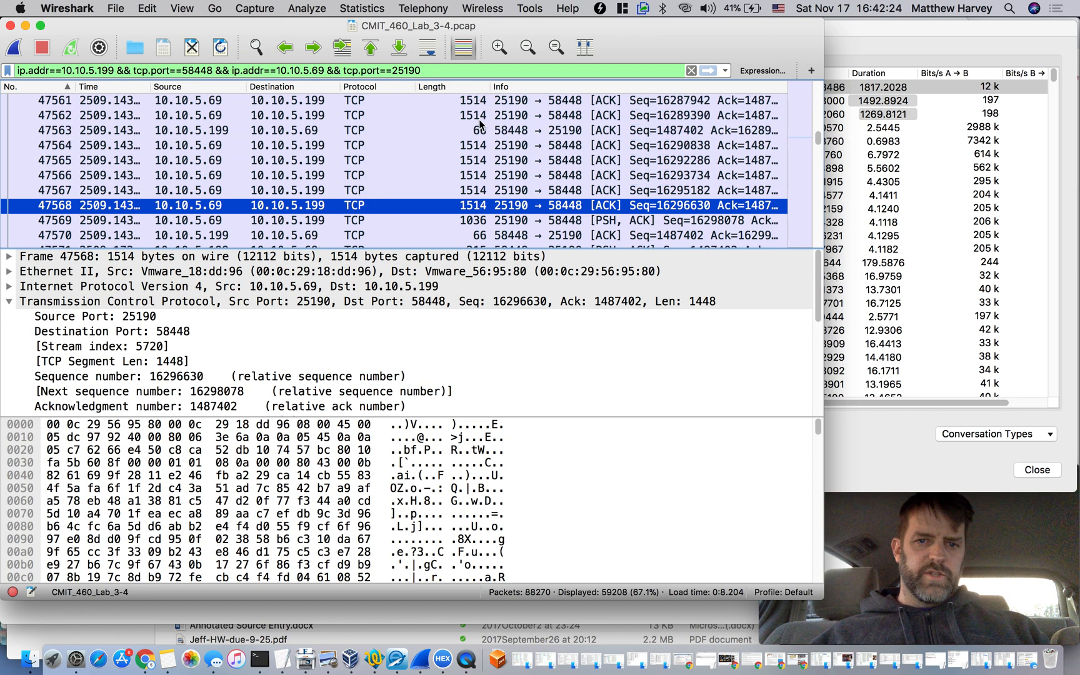
{"action": "left_click", "coordinate": [478, 119]}
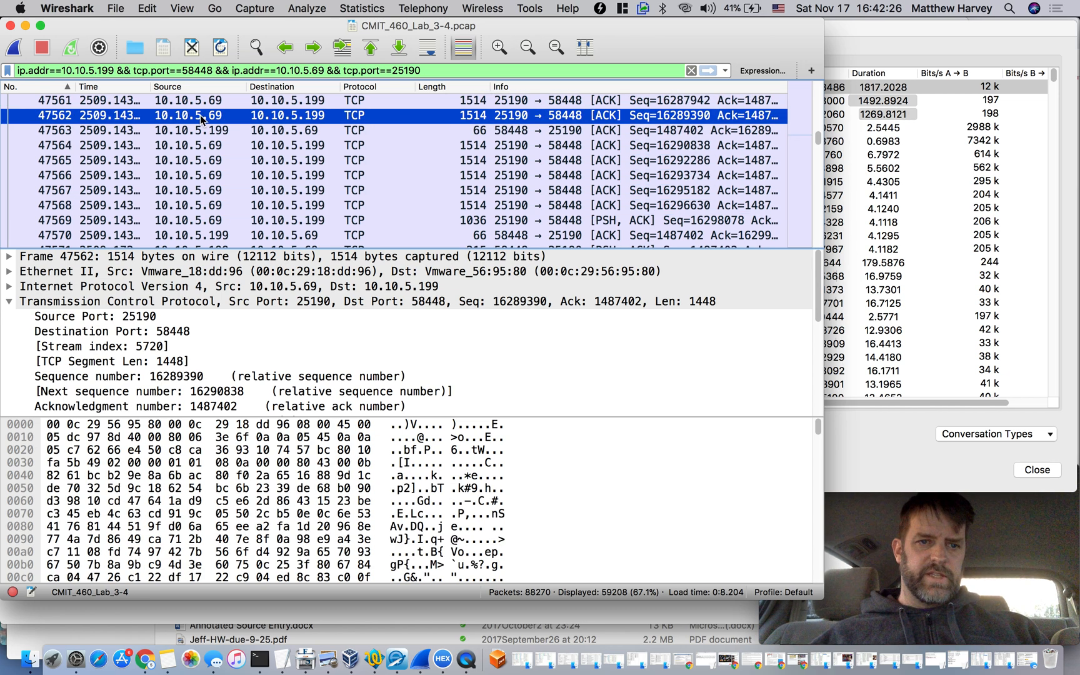
{"action": "left_click", "coordinate": [479, 131]}
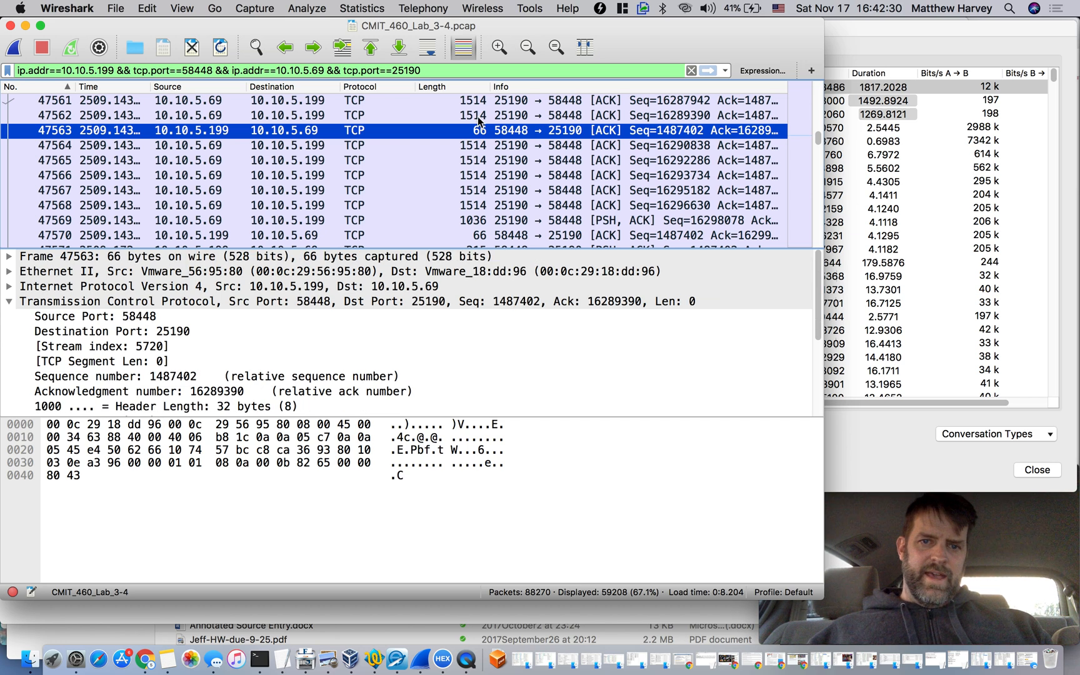
{"action": "left_click", "coordinate": [478, 116]}
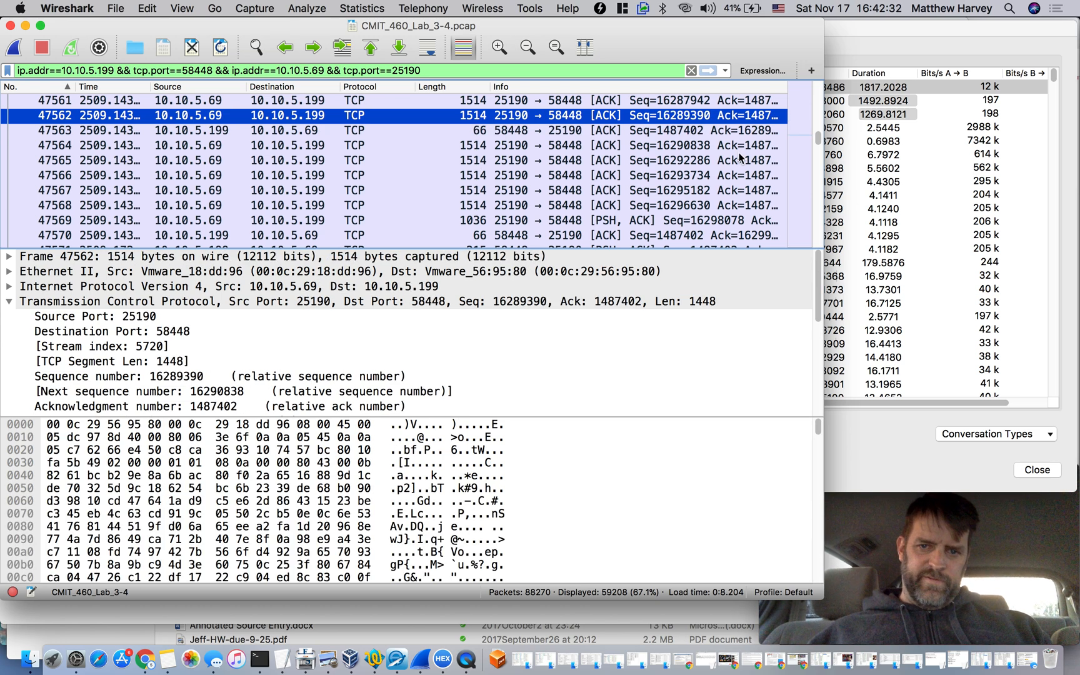
Jump further ahead in the conversation and examine the direction and payload of packets 68985, 68987 and 69009
{"action": "left_click_drag", "start_coordinate": [819, 136], "coordinate": [823, 189]}
{"action": "left_click", "coordinate": [602, 164]}
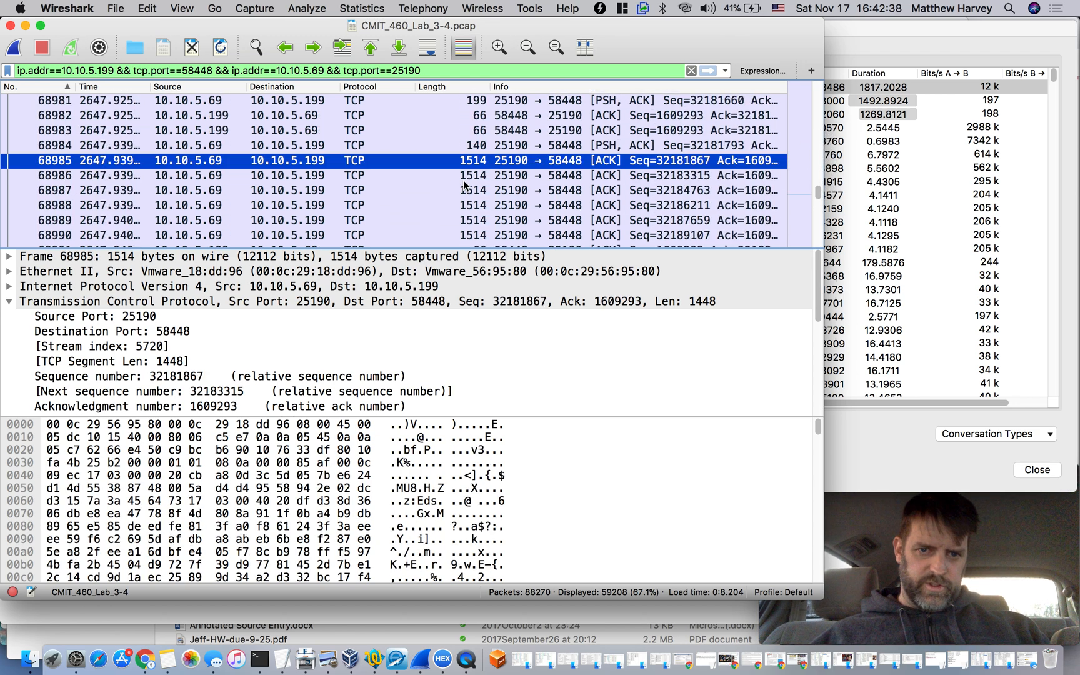
{"action": "left_click", "coordinate": [479, 196]}
{"action": "scroll", "coordinate": [478, 196], "scroll_direction": "down", "scroll_amount": 8}
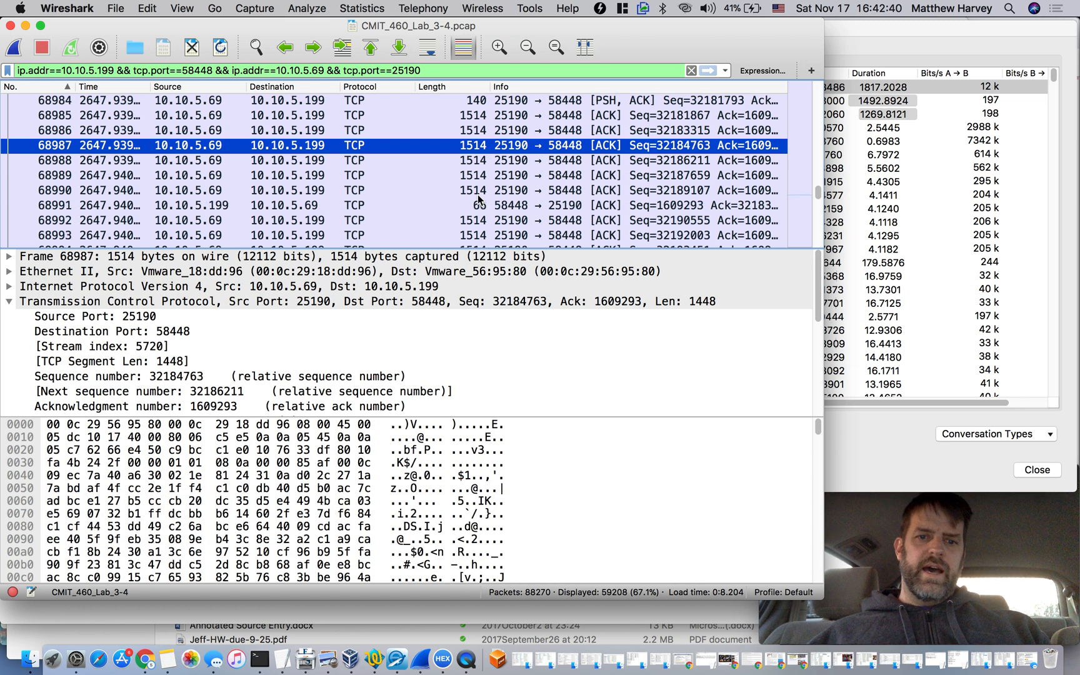
{"action": "left_click", "coordinate": [479, 196]}
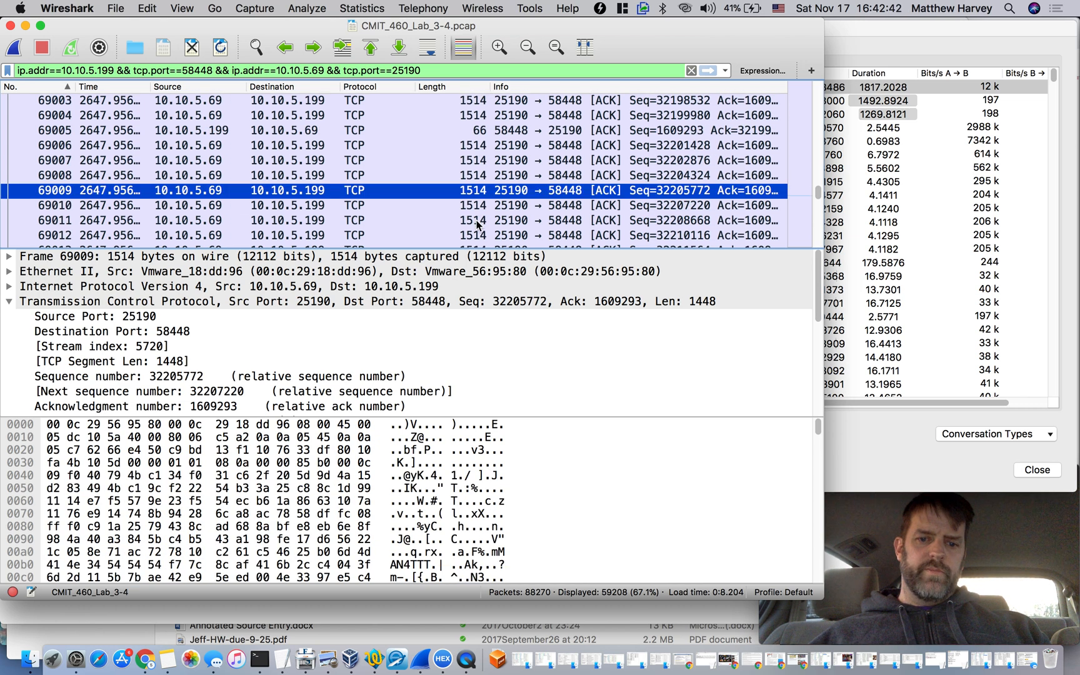
Continue down the port 25190 conversation and examine the direction and length of the packets up to 69025
{"action": "left_click", "coordinate": [479, 223]}
{"action": "scroll", "coordinate": [477, 223], "scroll_direction": "down", "scroll_amount": 5}
{"action": "scroll", "coordinate": [477, 224], "scroll_direction": "down", "scroll_amount": 1}
{"action": "double_click", "coordinate": [477, 223]}
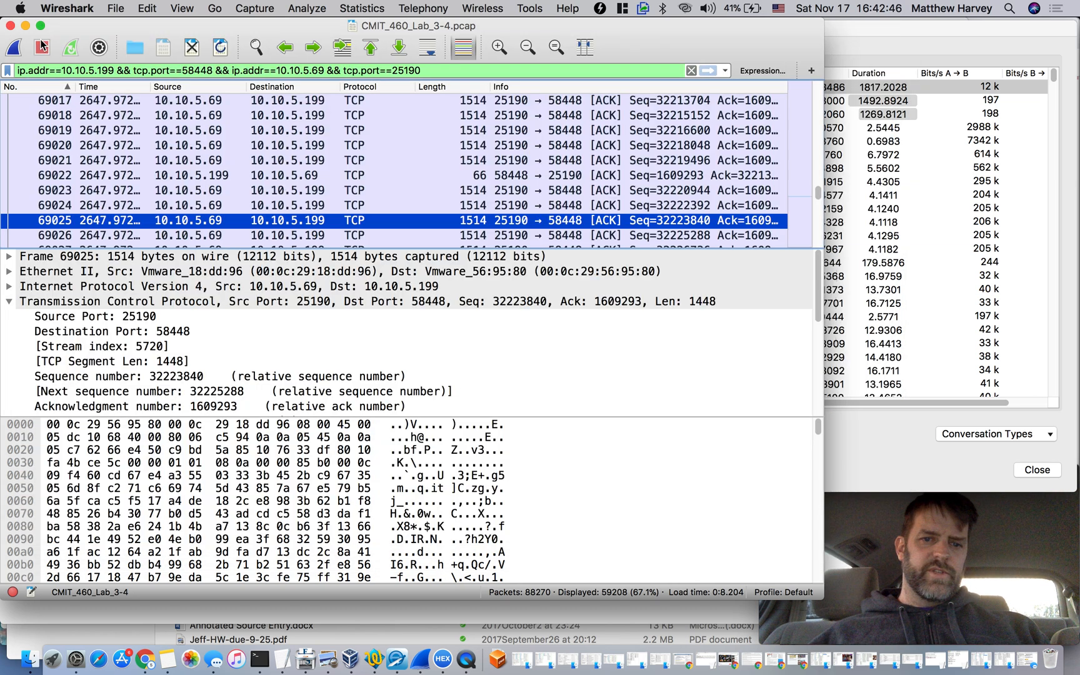
{"action": "left_click", "coordinate": [38, 41]}
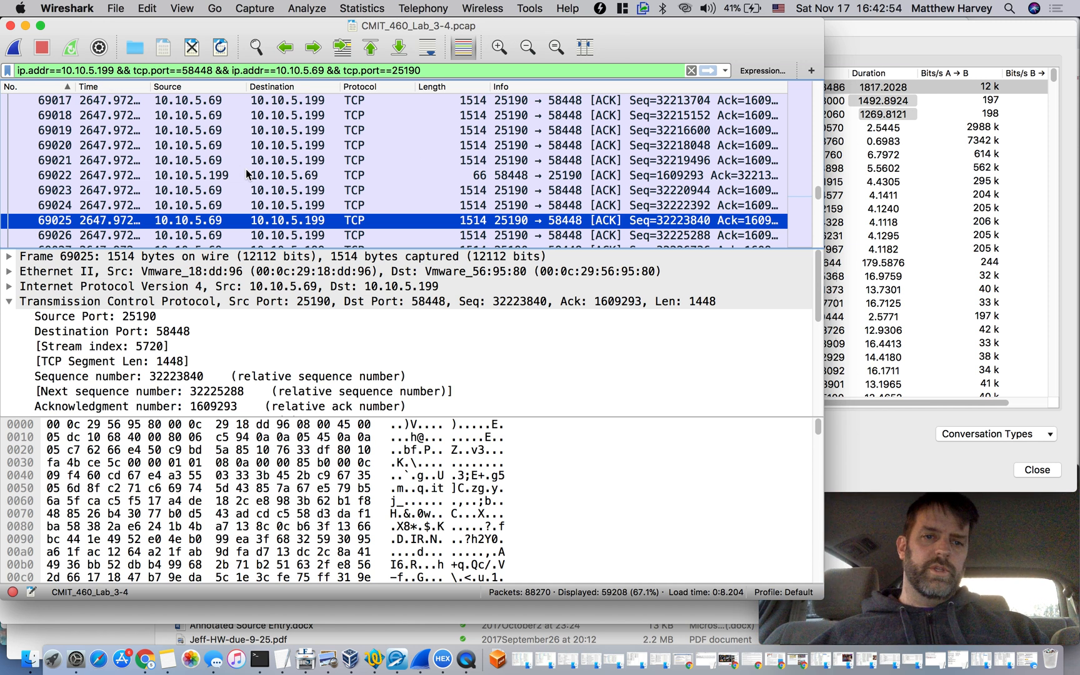
Return to the TCP conversations list and filter the capture to the 10.10.5.69 port 1415 and 10.10.5.199 port 443 conversation in both directions
{"action": "left_click", "coordinate": [906, 35]}
{"action": "left_click", "coordinate": [875, 102]}
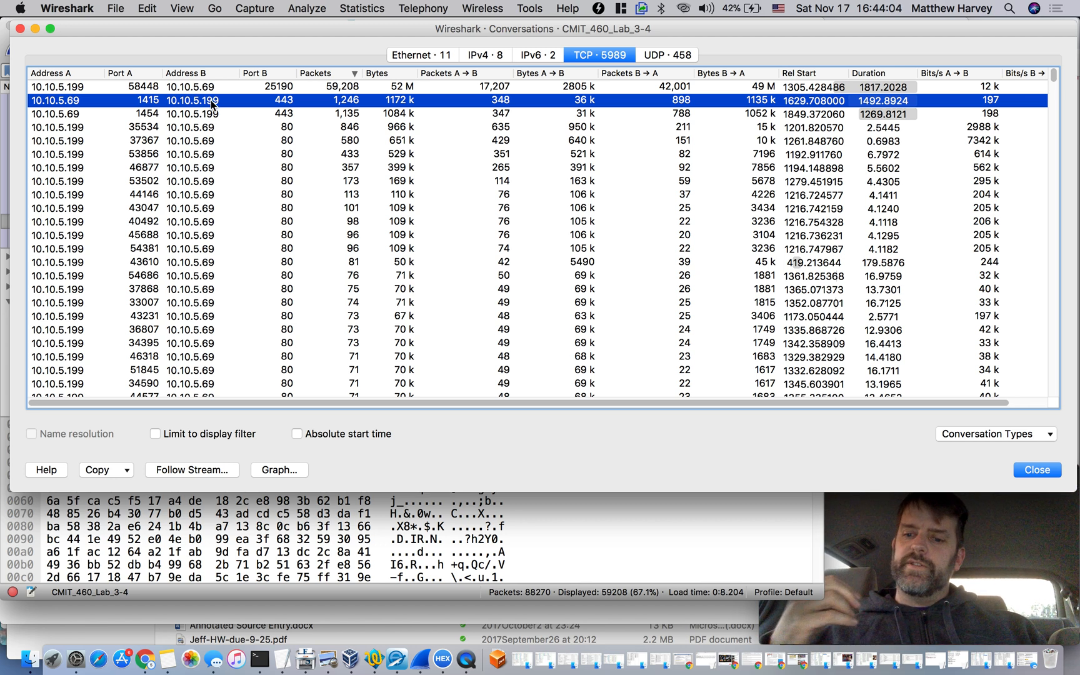
{"action": "right_click", "coordinate": [290, 102]}
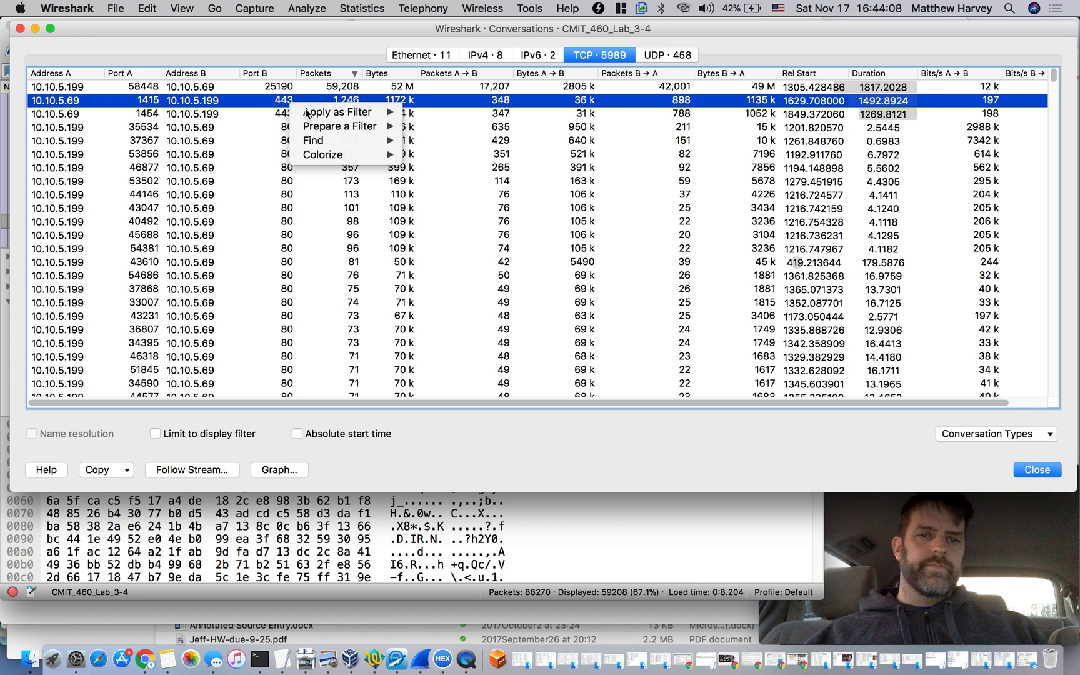
{"action": "mouse_move", "coordinate": [338, 112]}
{"action": "mouse_move", "coordinate": [423, 116]}
{"action": "left_click", "coordinate": [551, 117]}
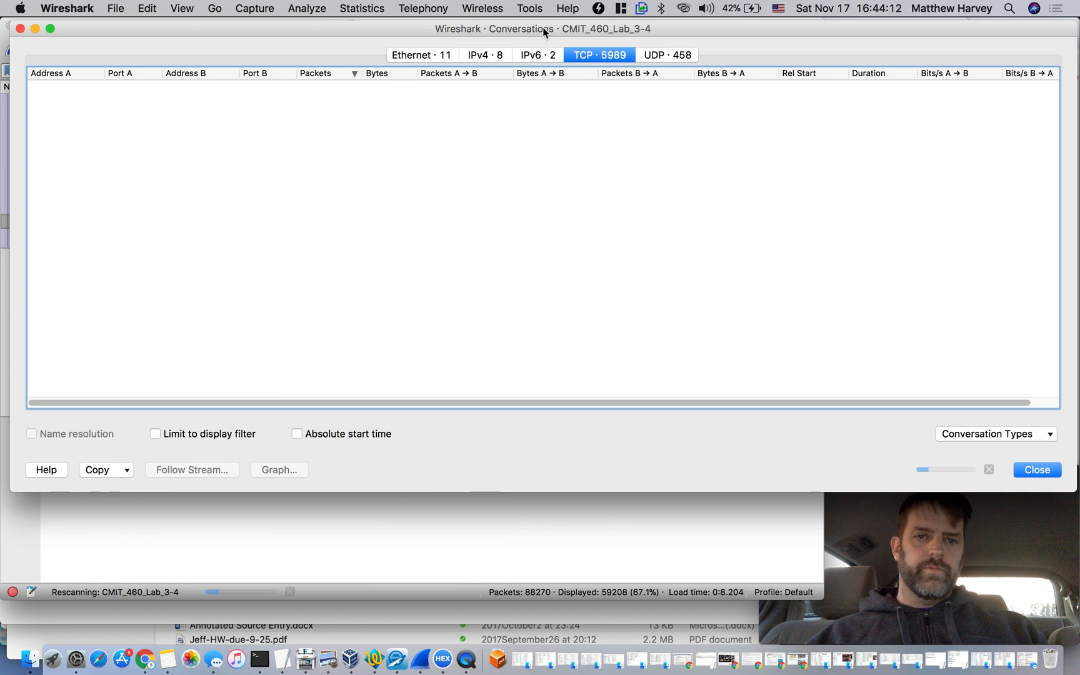
{"action": "left_click", "coordinate": [440, 517]}
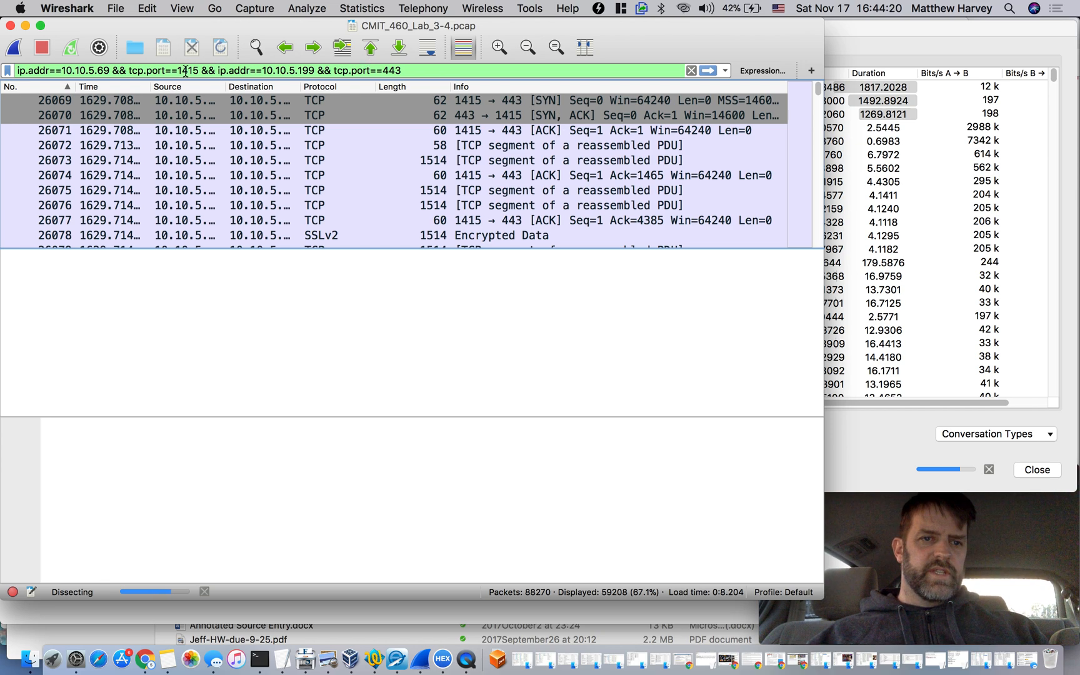
Go to the start of the filtered conversation and step through its opening packets 26069 to 26072
{"action": "left_click", "coordinate": [189, 100]}
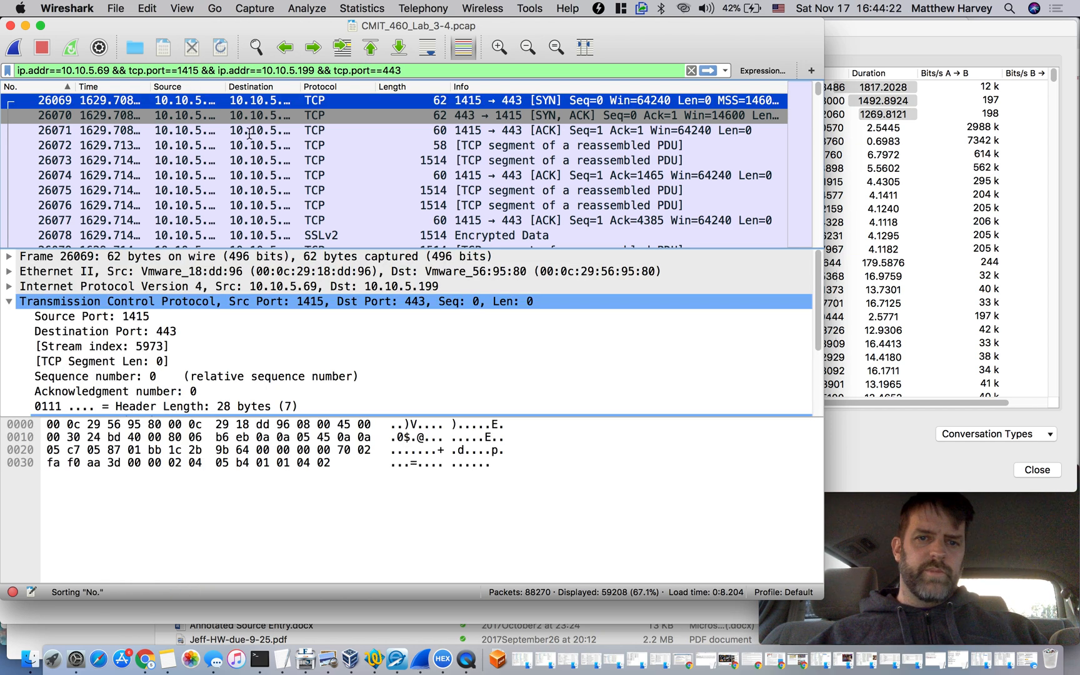
{"action": "scroll", "coordinate": [308, 164], "scroll_direction": "up", "scroll_amount": 10}
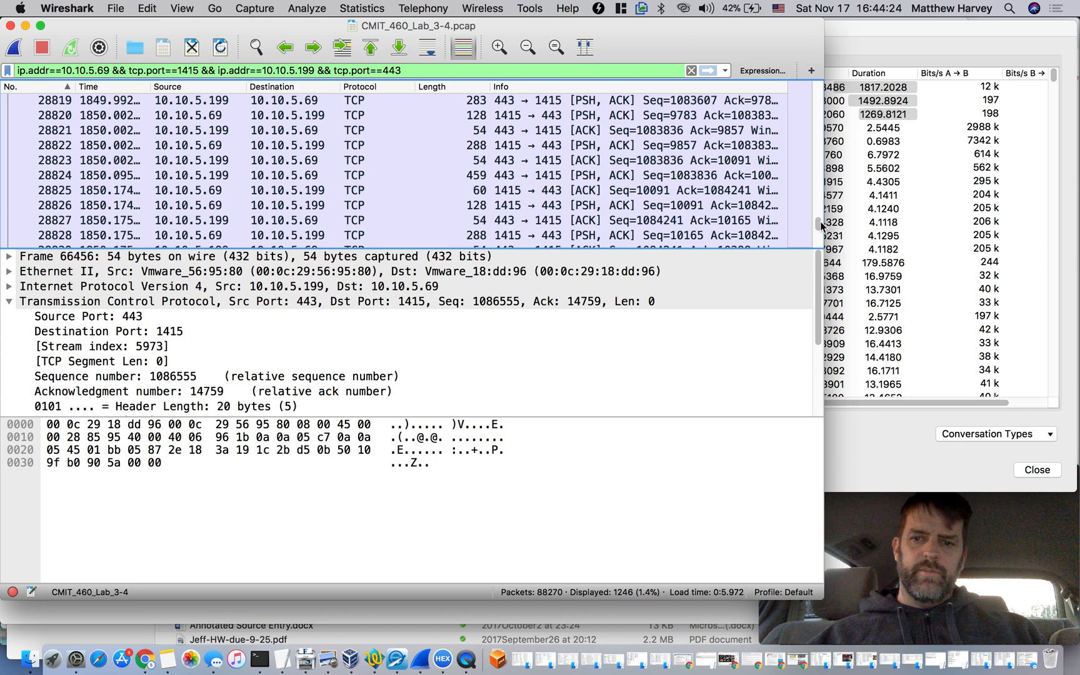
{"action": "left_click_drag", "start_coordinate": [820, 226], "coordinate": [827, 90]}
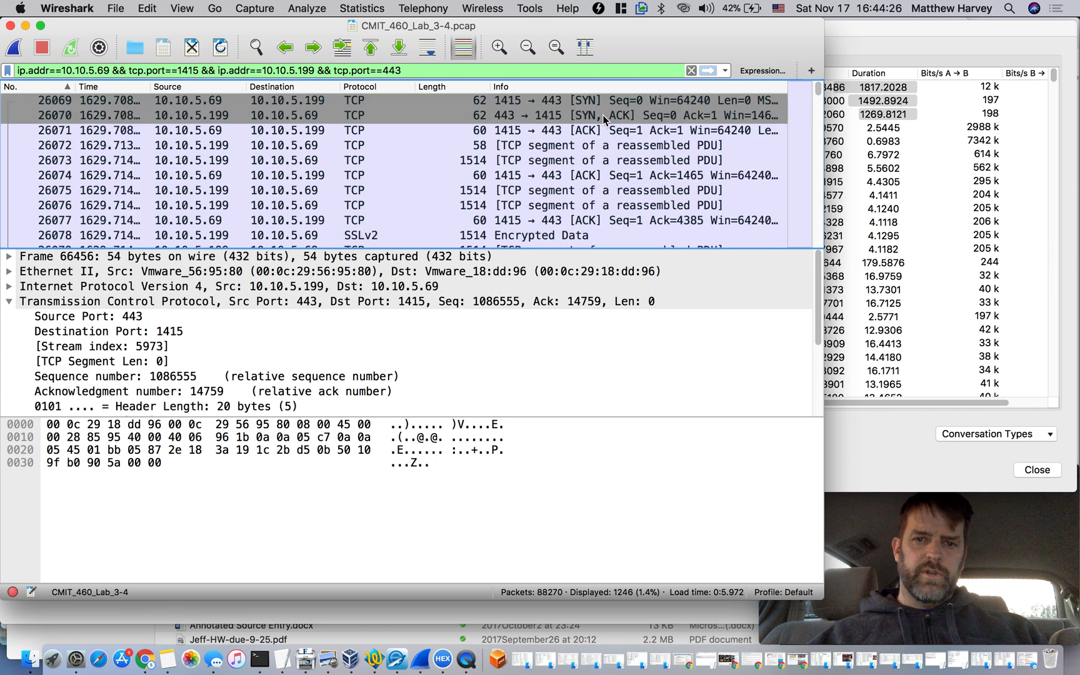
{"action": "left_click", "coordinate": [588, 132]}
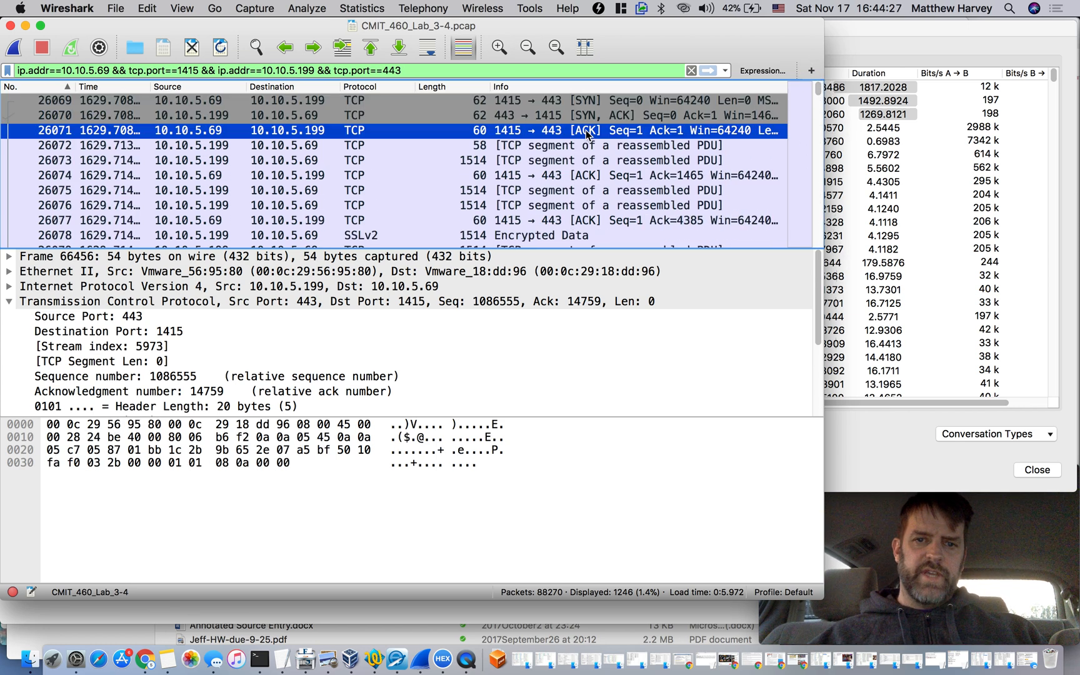
{"action": "left_click", "coordinate": [555, 102]}
{"action": "key", "text": "Down"}
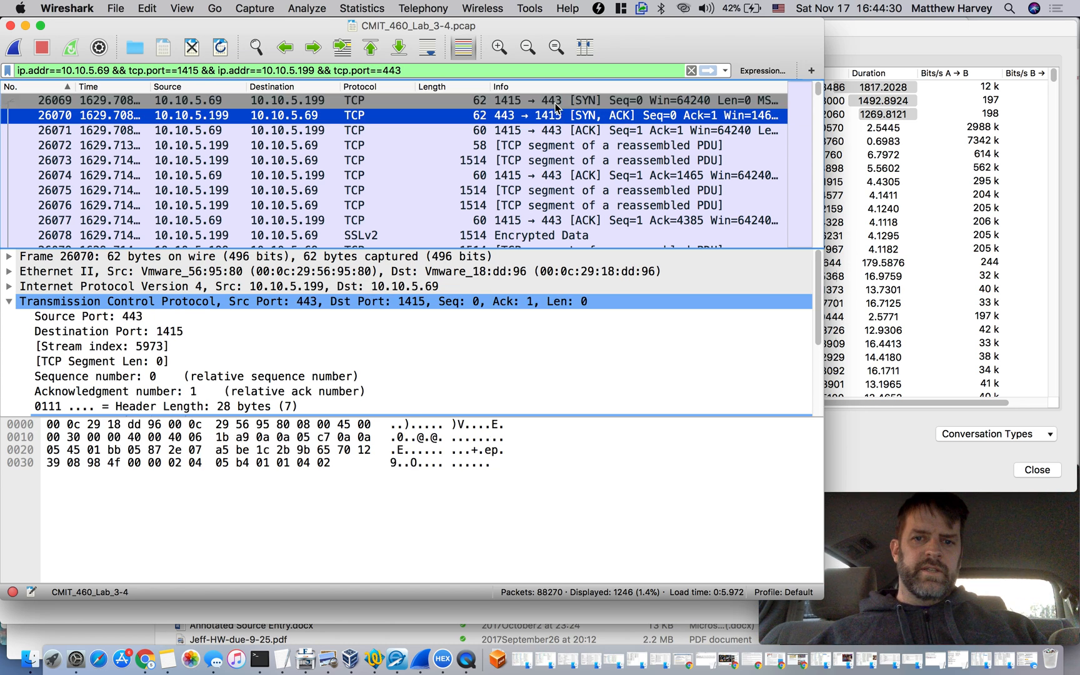
{"action": "key", "text": "Down"}
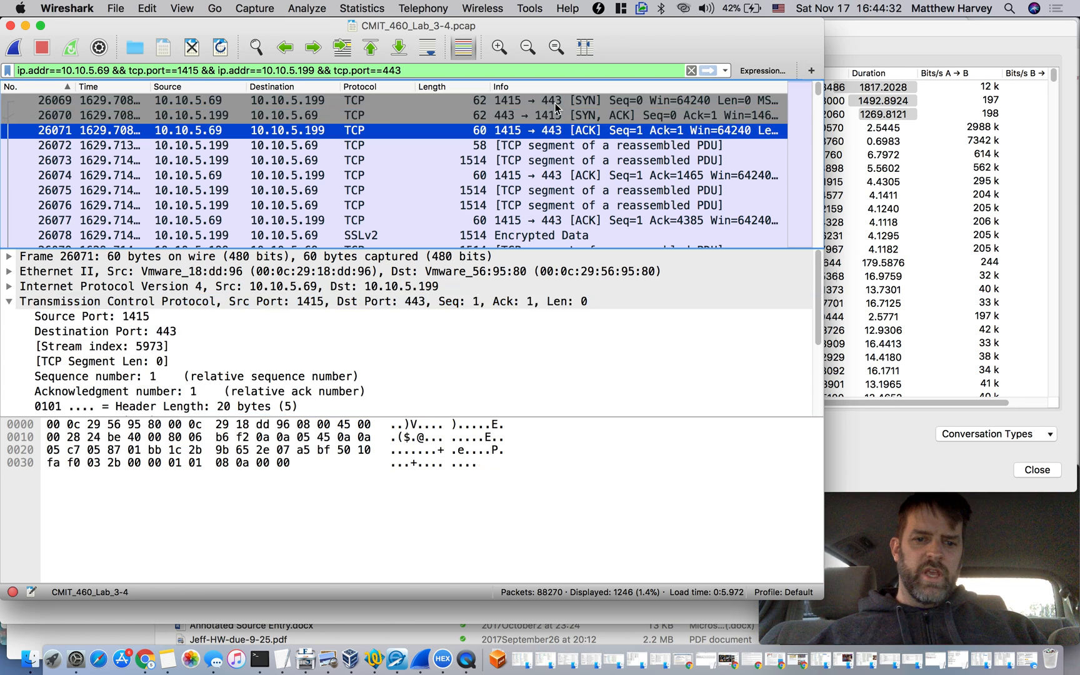
{"action": "key", "text": "Down"}
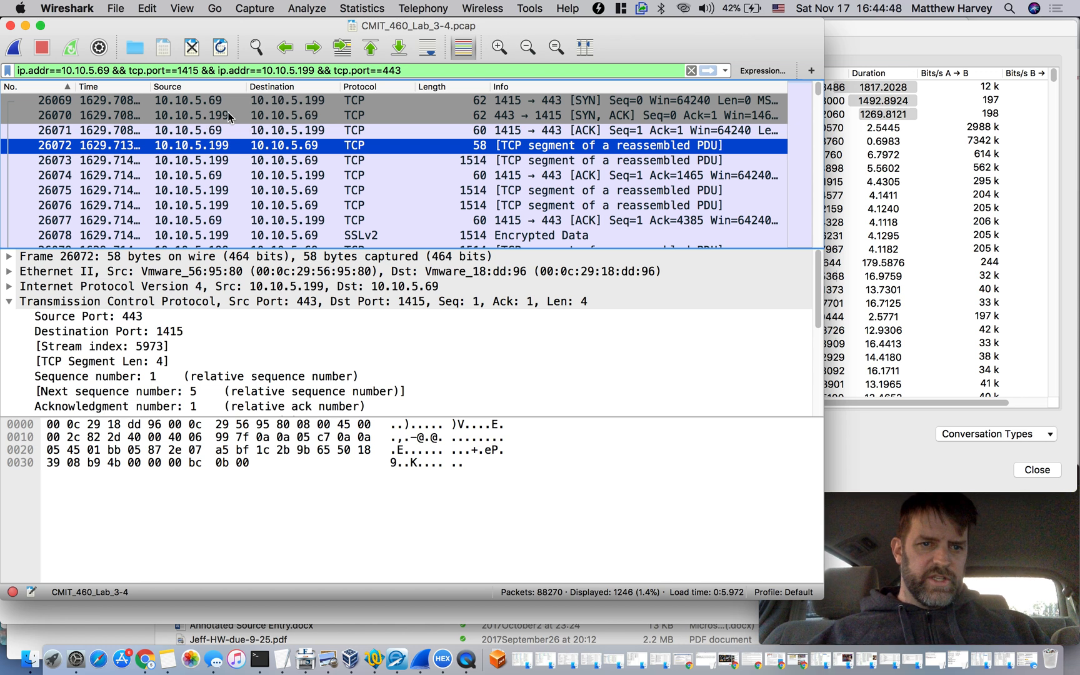
Compare packets 26072 and 26073 and examine the payload bytes of packet 26073
{"action": "left_click", "coordinate": [224, 160]}
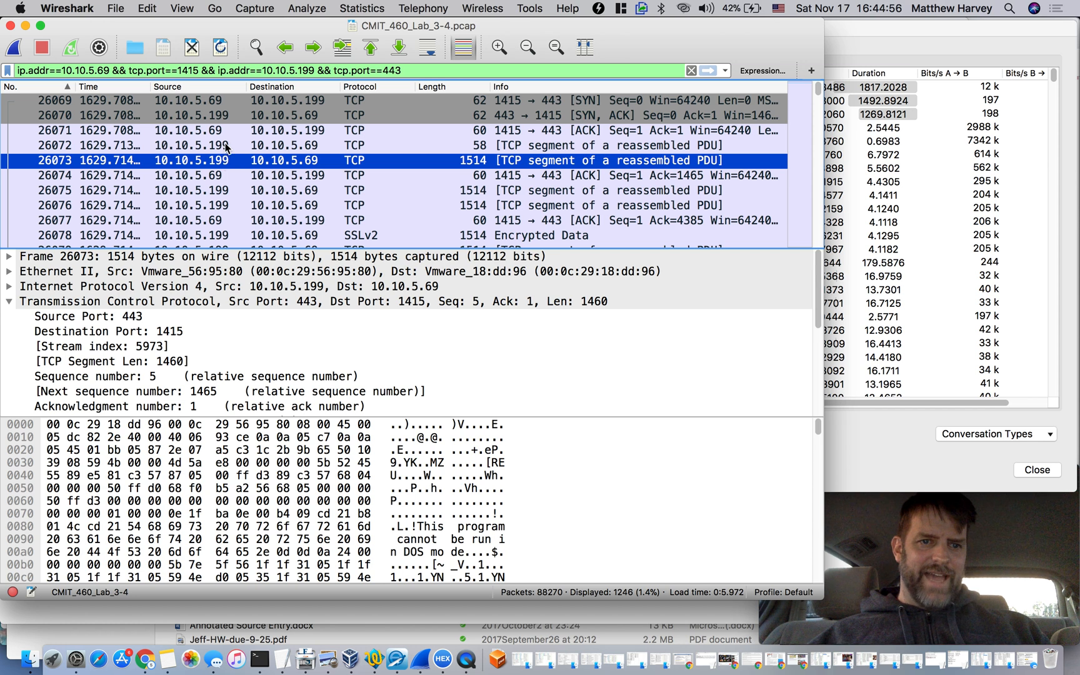
{"action": "left_click", "coordinate": [226, 146]}
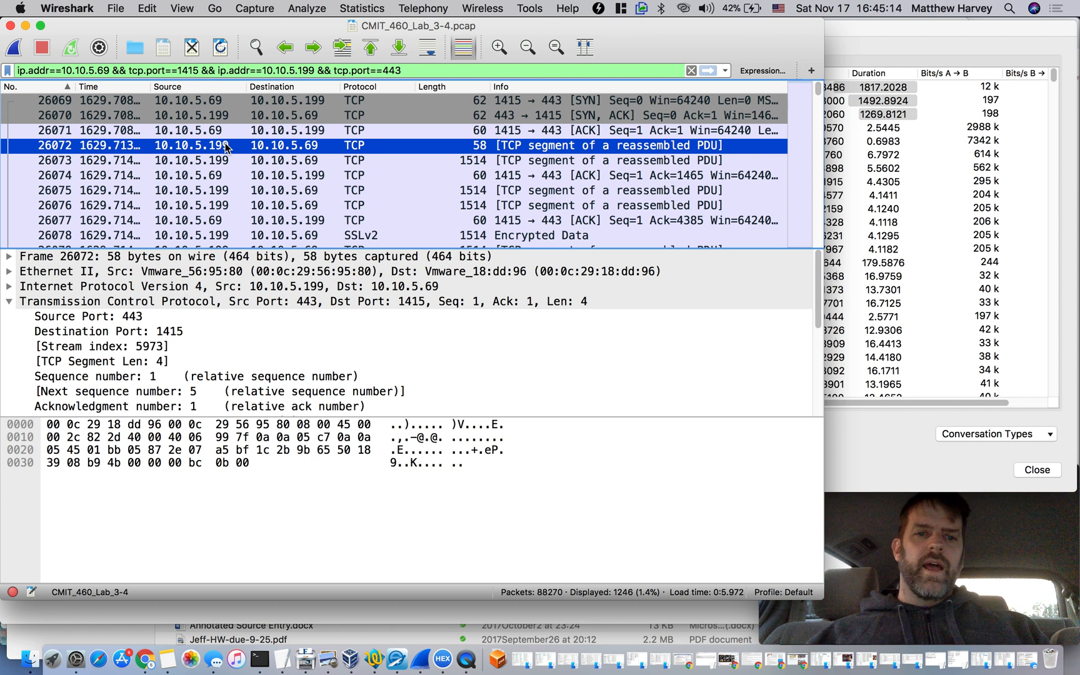
{"action": "left_click", "coordinate": [321, 163]}
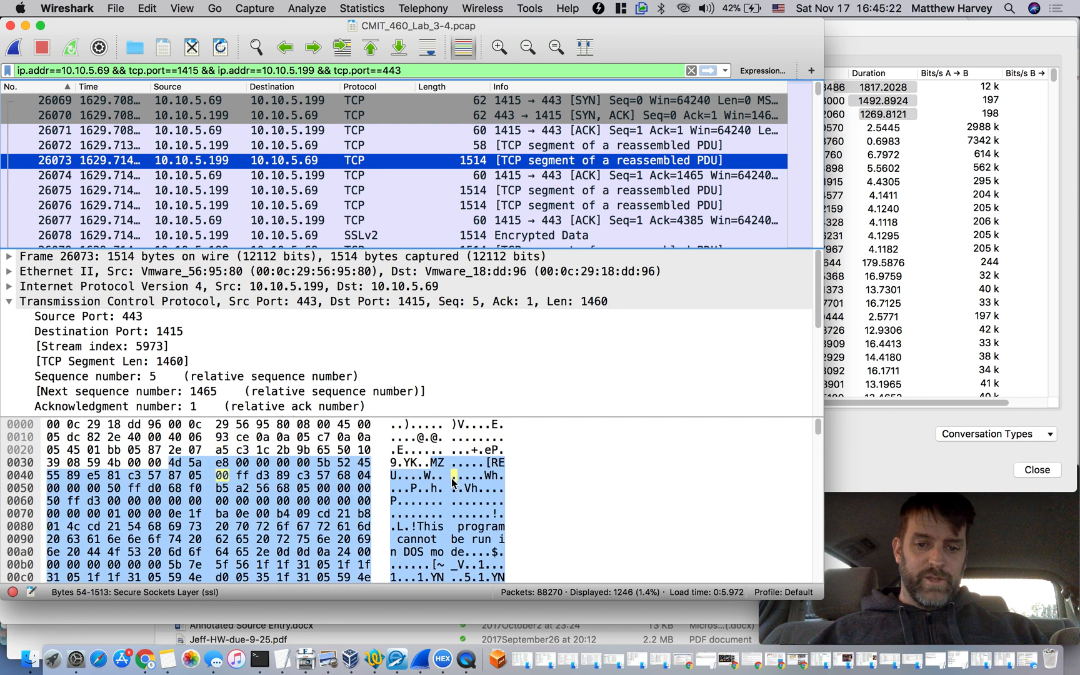
{"action": "left_click", "coordinate": [453, 475]}
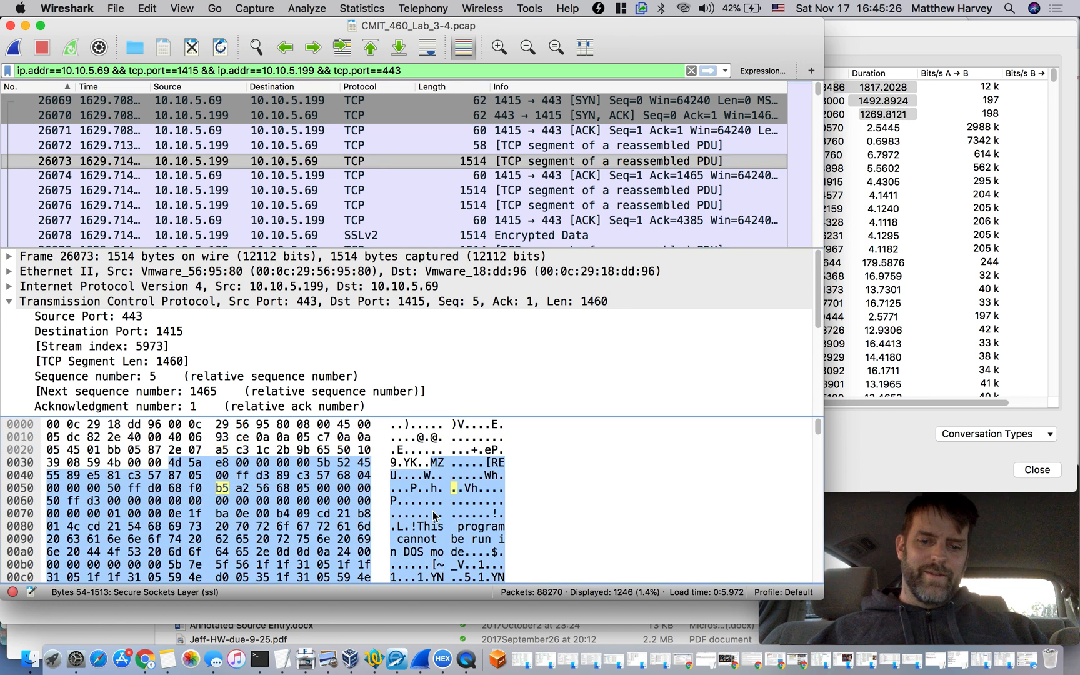
Follow the TCP stream that packet 26073 belongs to
{"action": "right_click", "coordinate": [523, 162]}
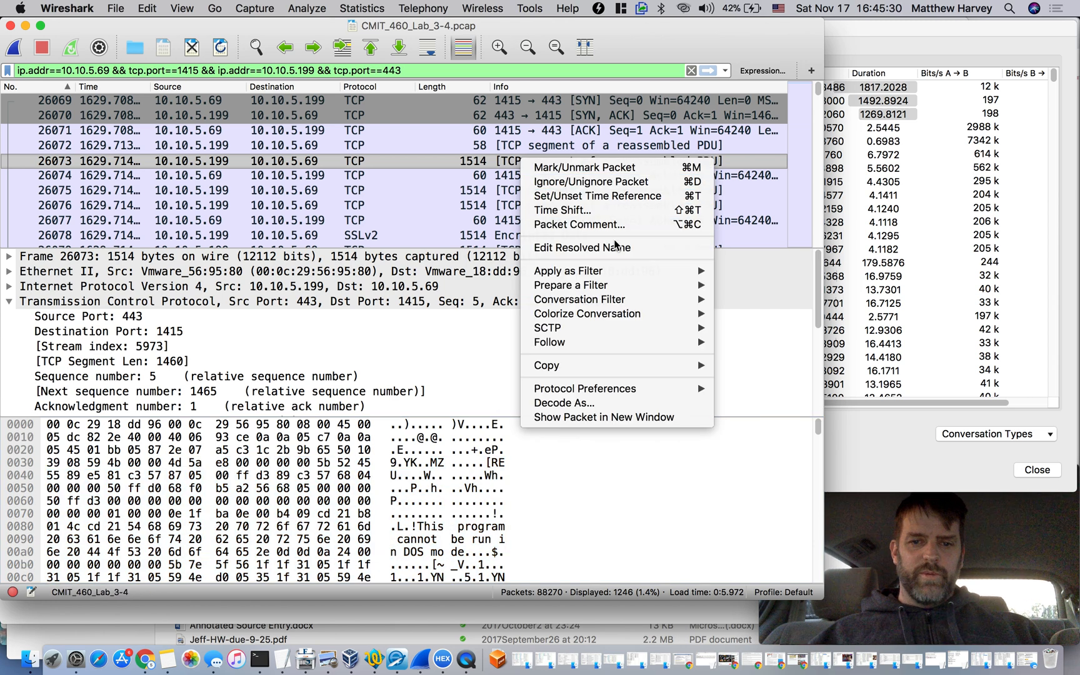
{"action": "mouse_move", "coordinate": [634, 275]}
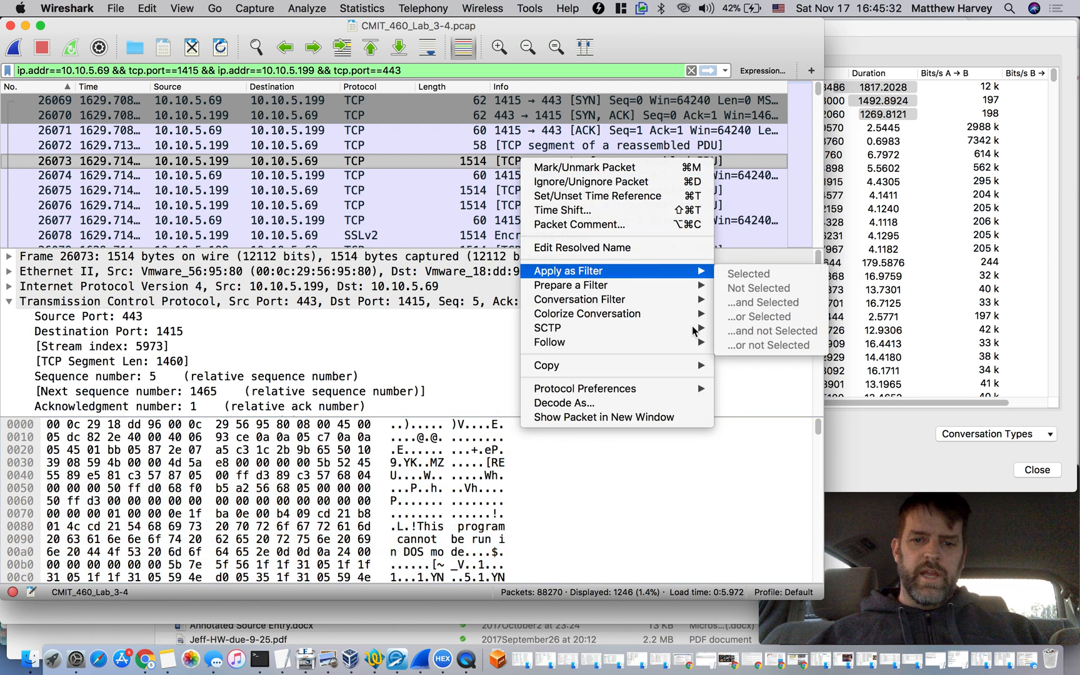
{"action": "mouse_move", "coordinate": [686, 343]}
{"action": "left_click", "coordinate": [741, 343]}
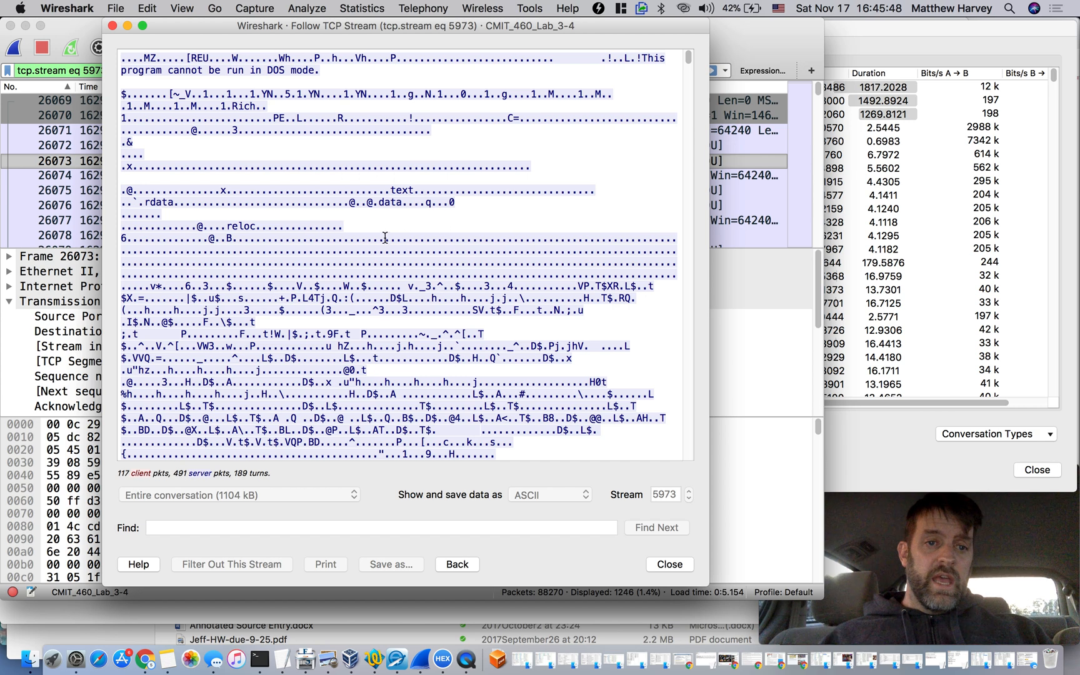
Skim the opening part of the followed stream for readable text, starting from its very beginning
{"action": "left_click", "coordinate": [690, 58]}
{"action": "left_click_drag", "start_coordinate": [691, 55], "coordinate": [689, 47]}
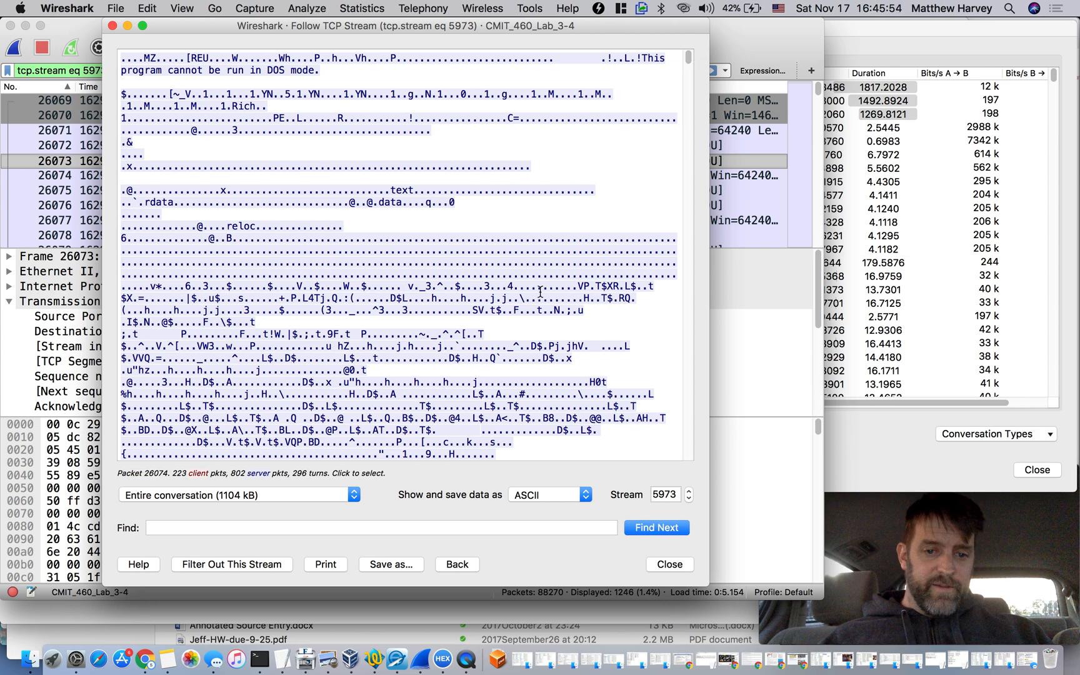
{"action": "scroll", "coordinate": [541, 292], "scroll_direction": "down", "scroll_amount": 5}
{"action": "scroll", "coordinate": [541, 292], "scroll_direction": "down", "scroll_amount": 4}
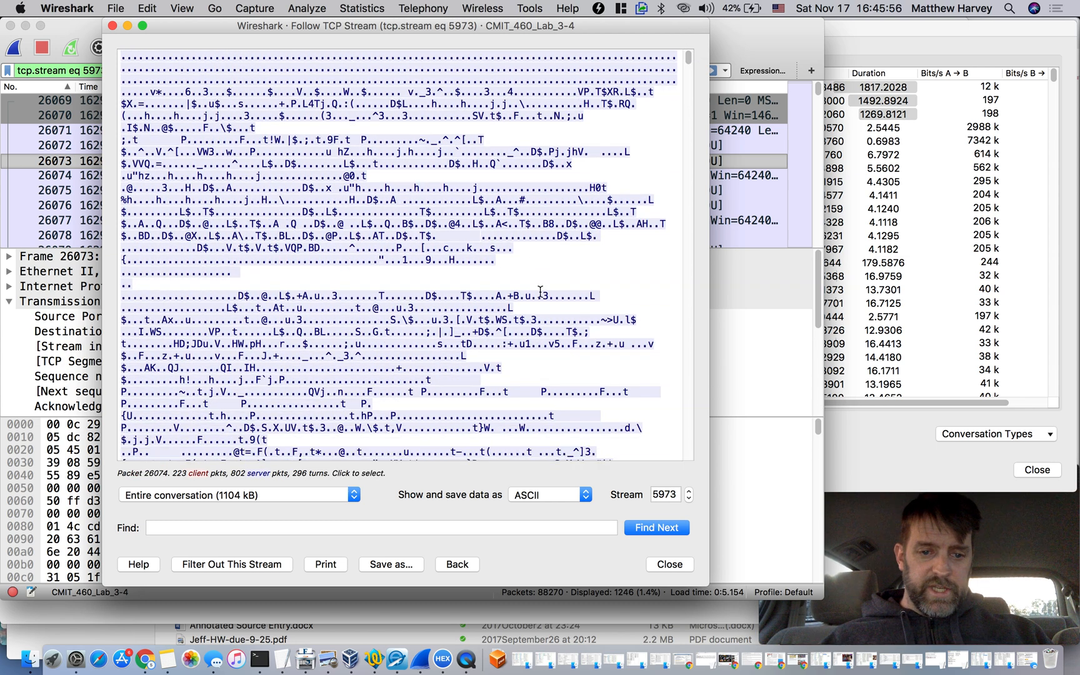
{"action": "scroll", "coordinate": [541, 292], "scroll_direction": "down", "scroll_amount": 10}
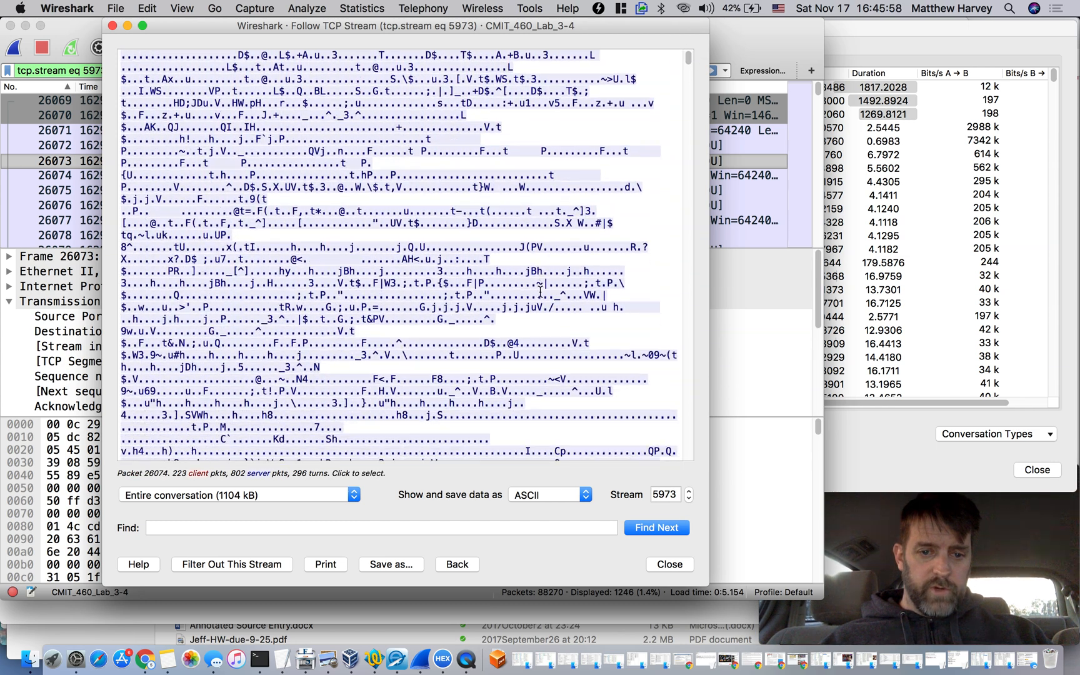
{"action": "scroll", "coordinate": [541, 292], "scroll_direction": "down", "scroll_amount": 10}
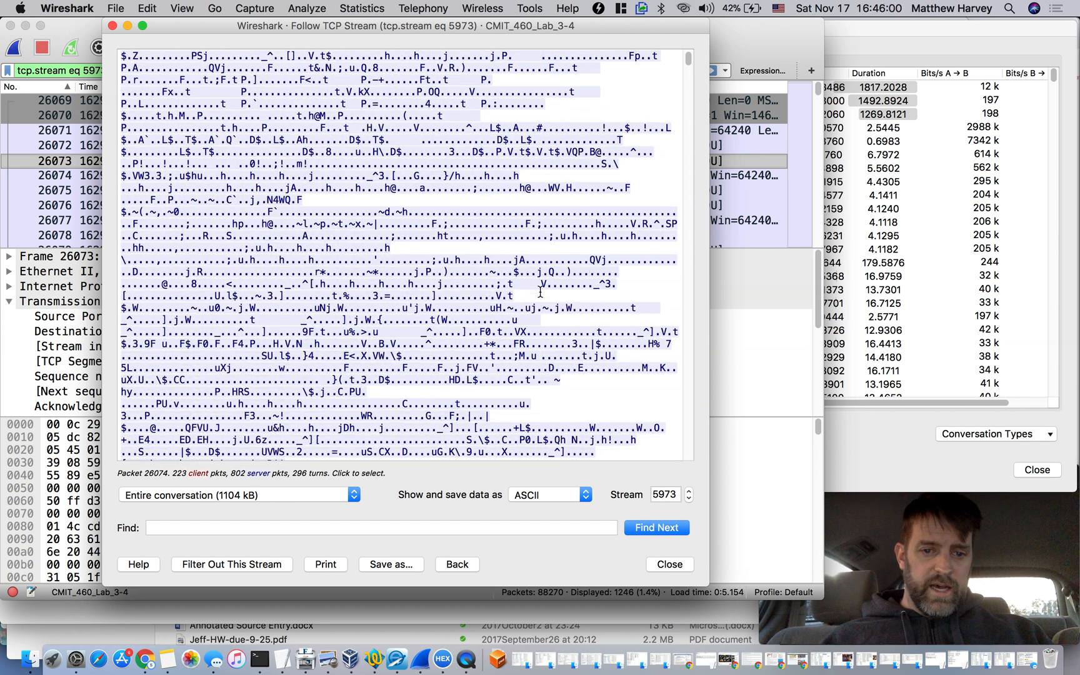
{"action": "scroll", "coordinate": [541, 291], "scroll_direction": "down", "scroll_amount": 5}
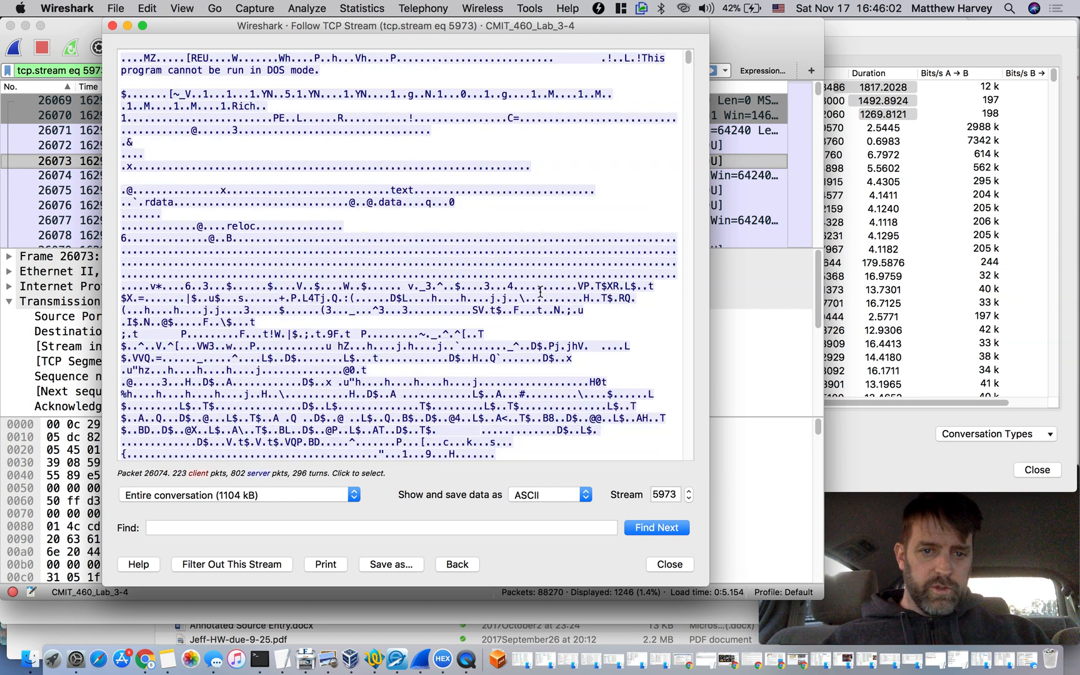
Highlight the section names text, data, rdata and reloc in the executable header, plus the whole block that contains them
{"action": "left_click_drag", "start_coordinate": [132, 190], "coordinate": [413, 194]}
{"action": "left_click", "coordinate": [391, 203]}
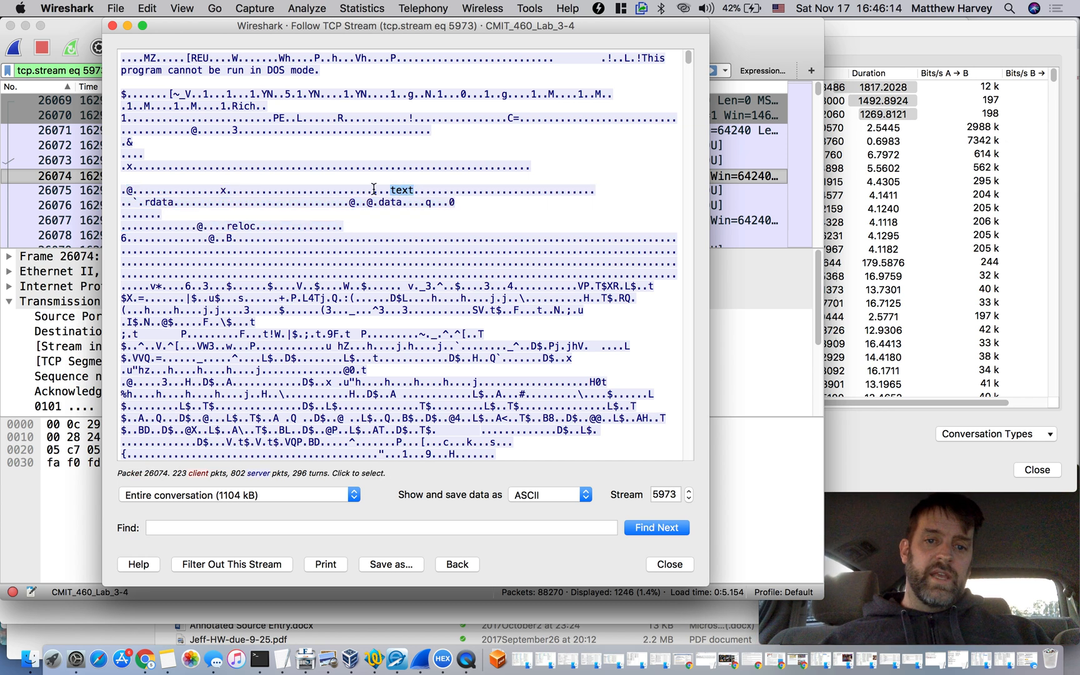
{"action": "left_click_drag", "start_coordinate": [380, 200], "coordinate": [403, 201]}
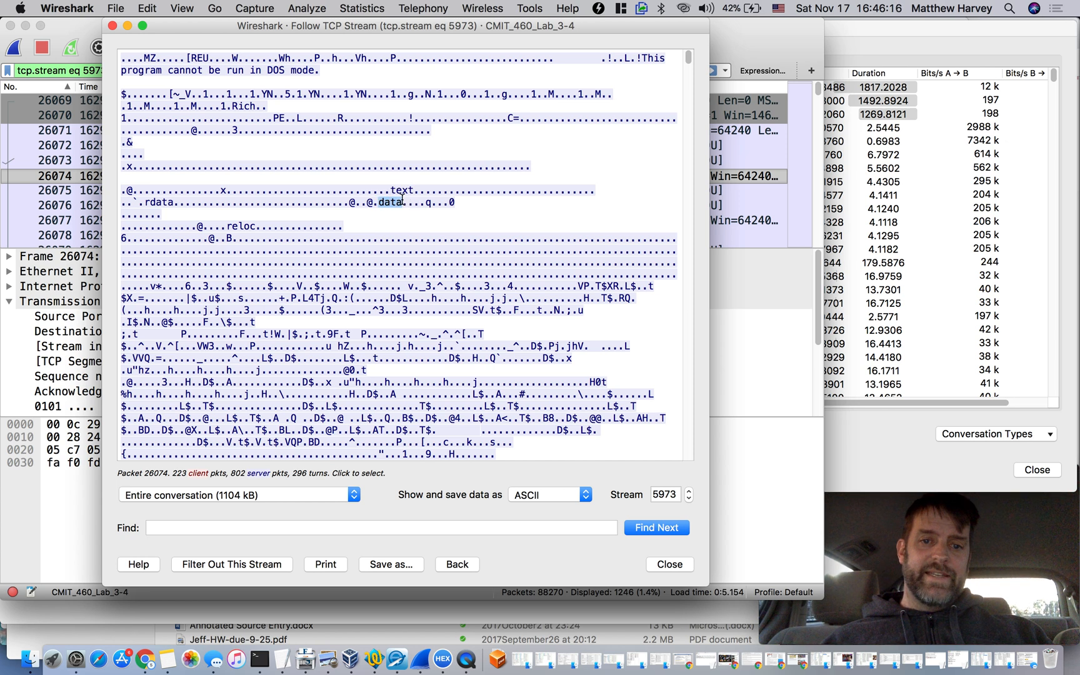
{"action": "left_click_drag", "start_coordinate": [174, 202], "coordinate": [145, 201]}
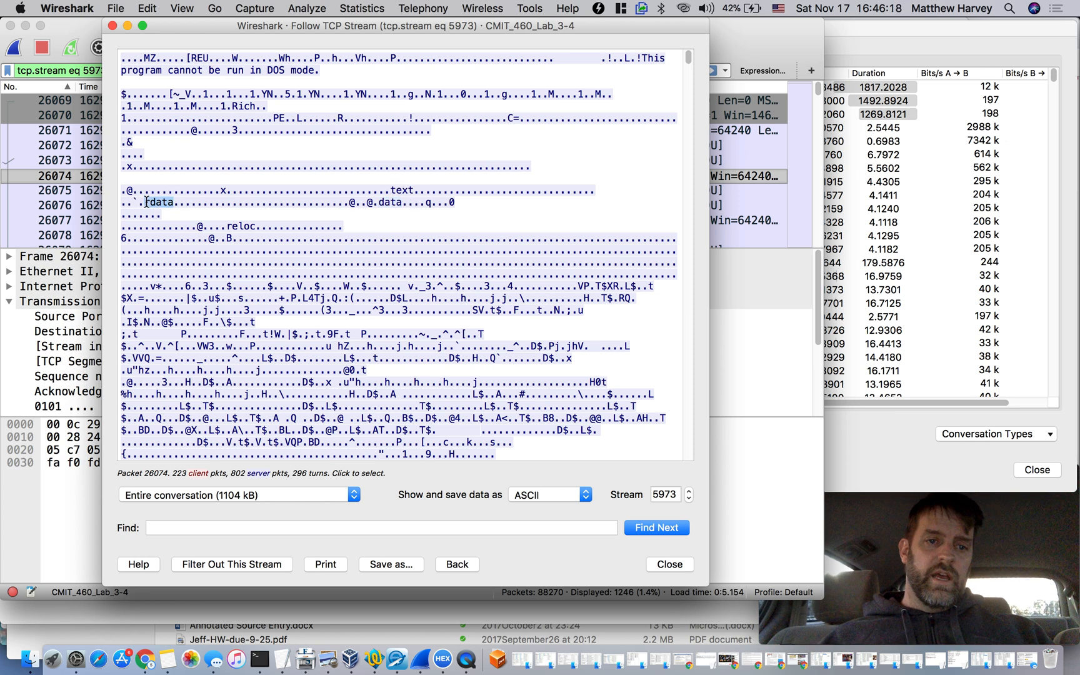
{"action": "left_click_drag", "start_coordinate": [227, 226], "coordinate": [257, 227]}
{"action": "left_click_drag", "start_coordinate": [123, 190], "coordinate": [362, 228]}
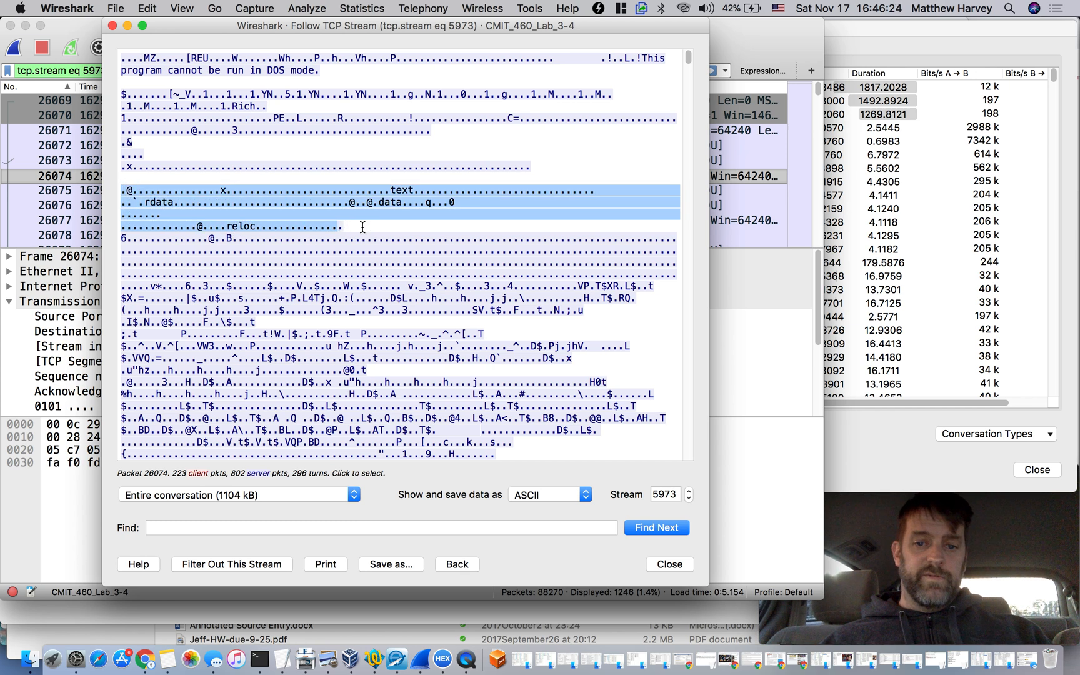
Move deeper into the stream and highlight the version string "OpenSSL 0.9.8k 25 Mar 2009"
{"action": "scroll", "coordinate": [362, 349], "scroll_direction": "down", "scroll_amount": 10}
{"action": "scroll", "coordinate": [362, 349], "scroll_direction": "down", "scroll_amount": 10}
{"action": "left_click_drag", "start_coordinate": [686, 59], "coordinate": [698, 206]}
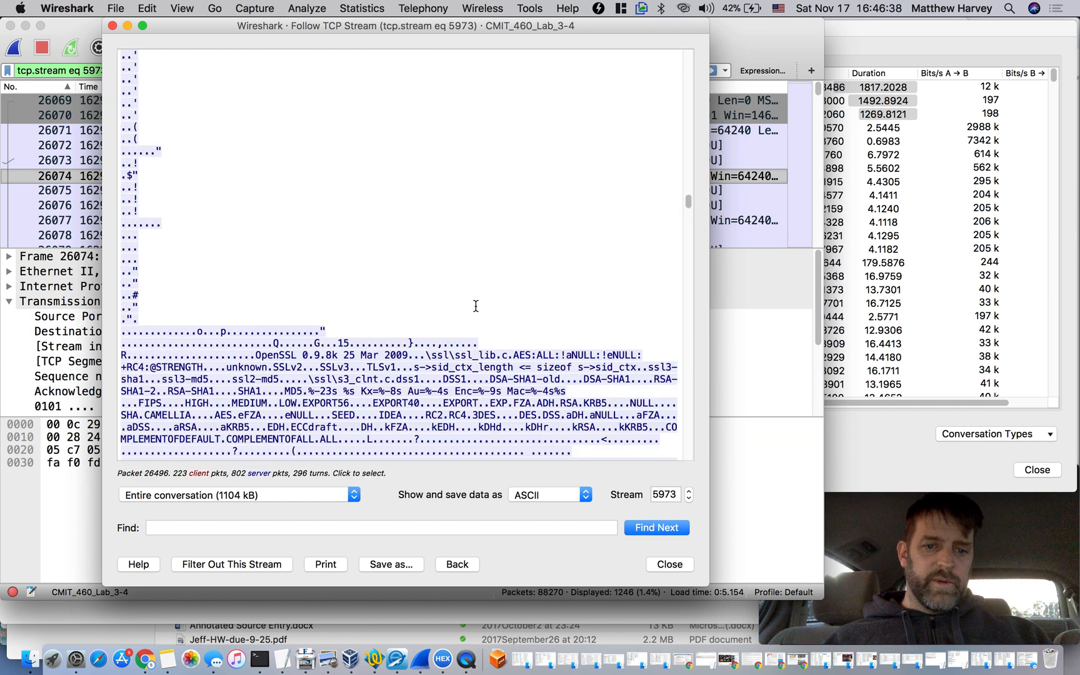
{"action": "scroll", "coordinate": [475, 304], "scroll_direction": "down", "scroll_amount": 5}
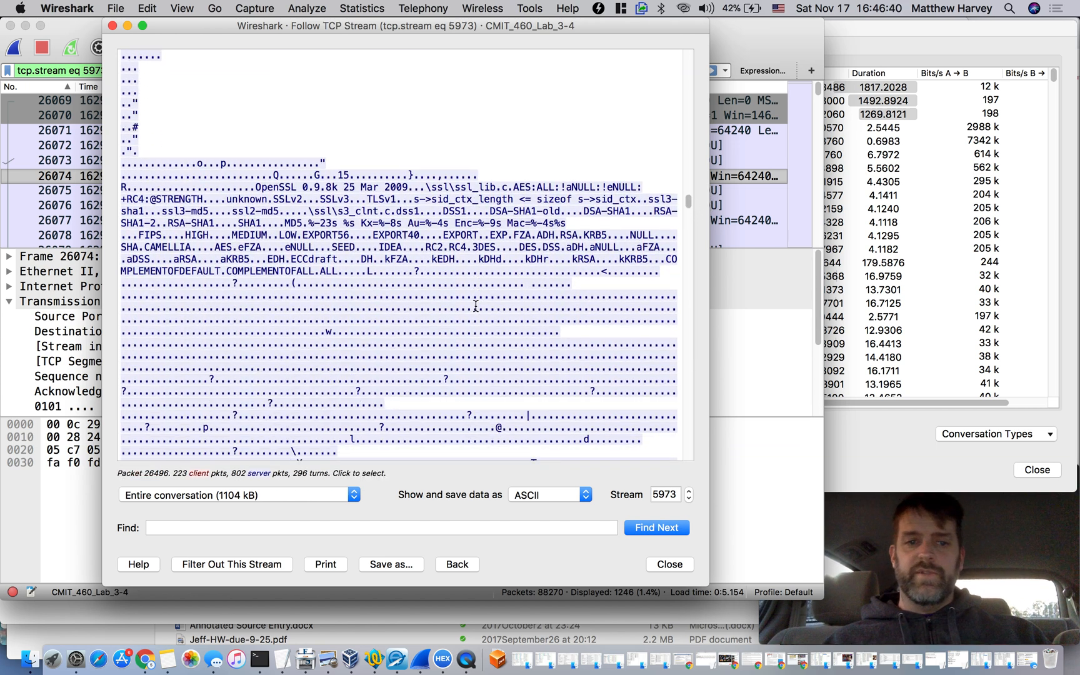
{"action": "left_click_drag", "start_coordinate": [256, 187], "coordinate": [407, 183]}
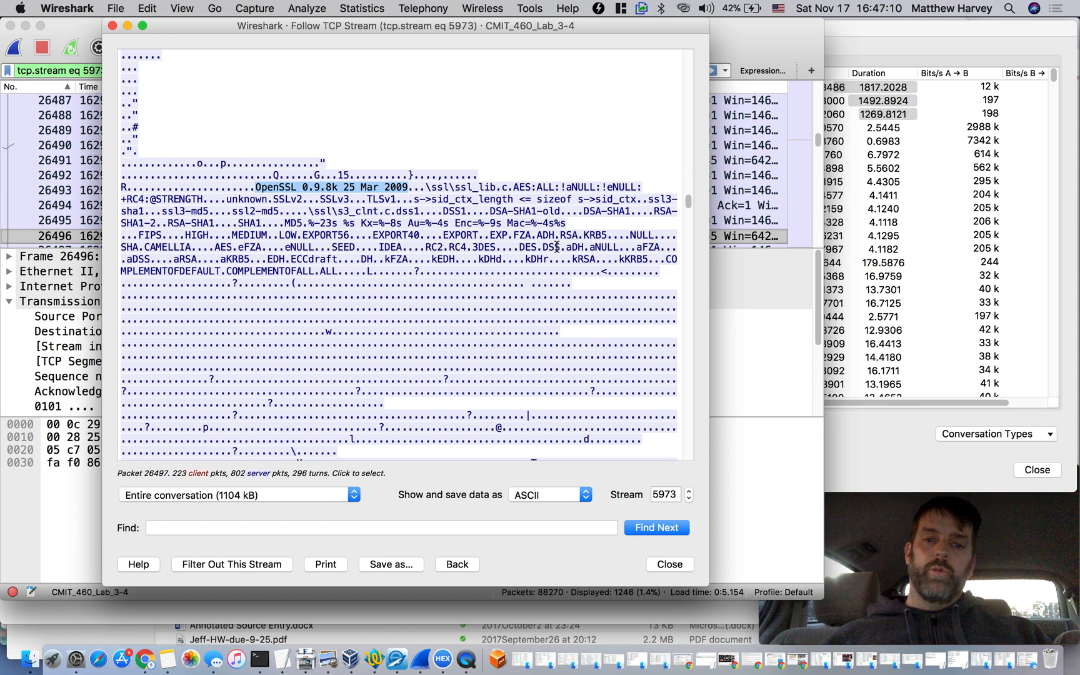
Examine the stream beyond the elliptic curve definitions, around the METERPRETER transport and proxy strings
{"action": "left_click_drag", "start_coordinate": [688, 202], "coordinate": [688, 218]}
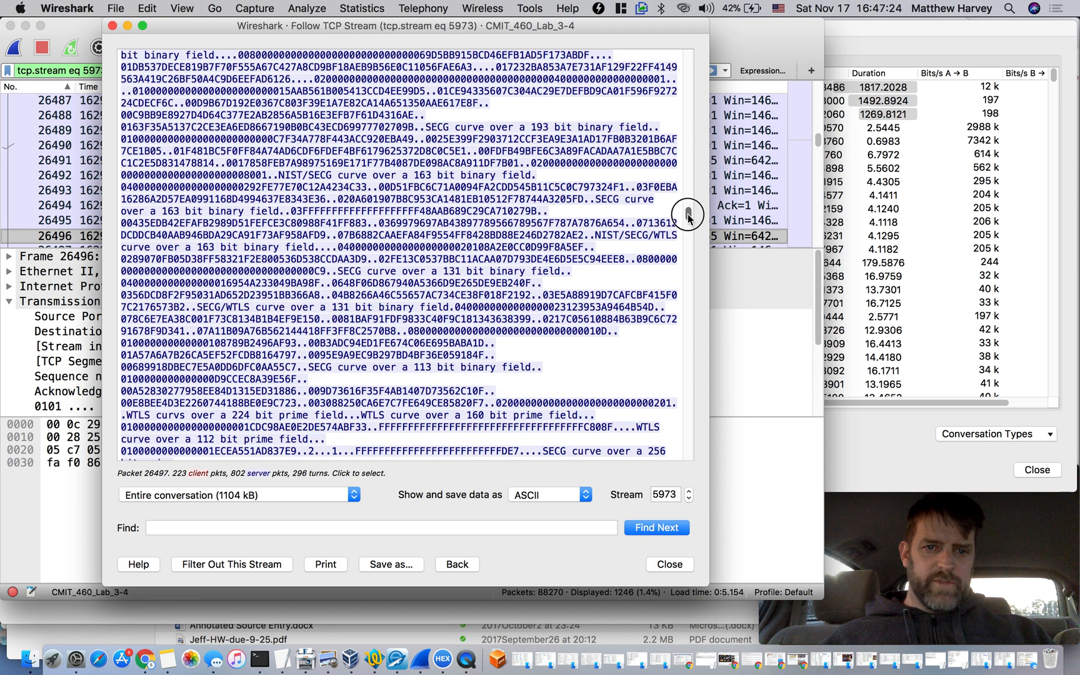
{"action": "left_click_drag", "start_coordinate": [688, 215], "coordinate": [688, 253]}
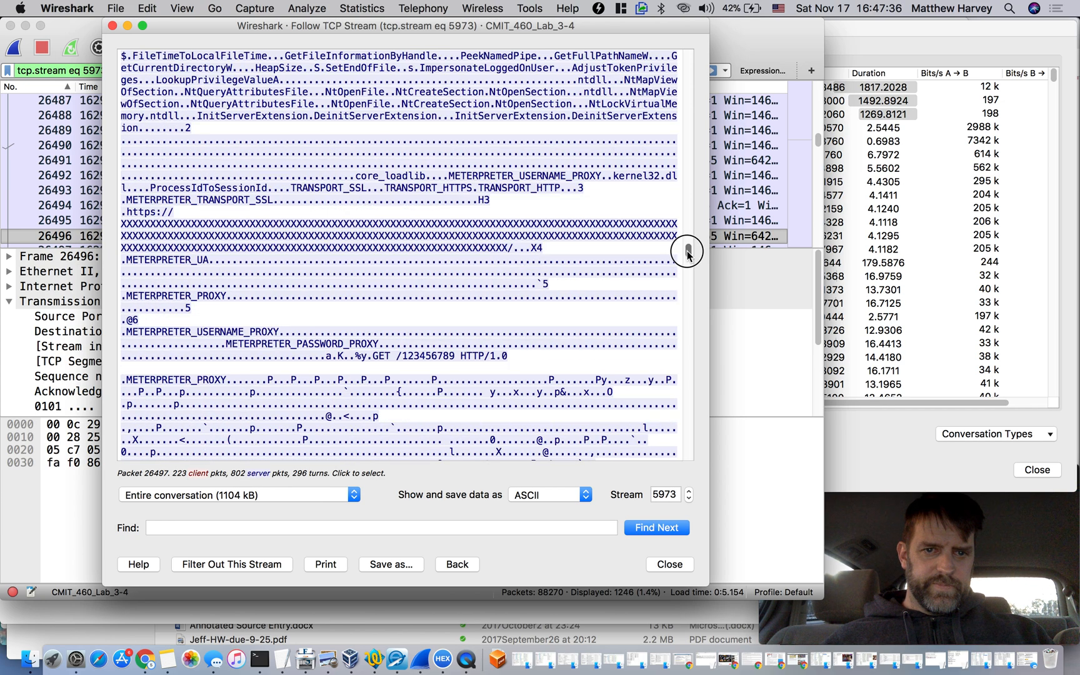
{"action": "scroll", "coordinate": [570, 219], "scroll_direction": "down", "scroll_amount": 10}
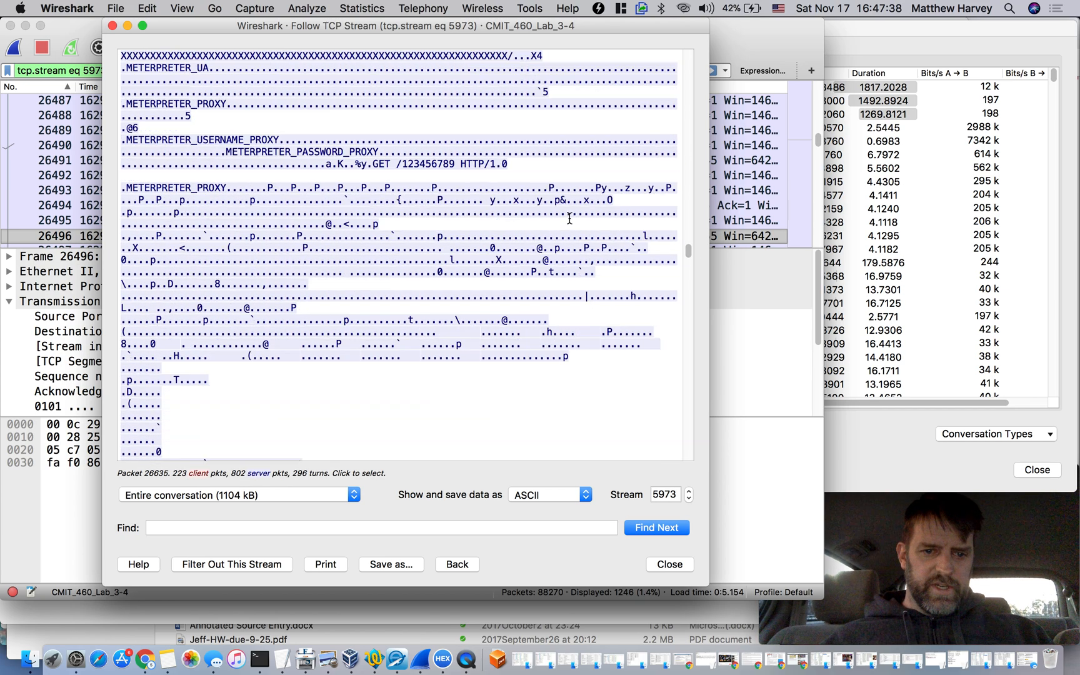
Skim the binary data that follows the METERPRETER proxy strings in the stream for further readable text
{"action": "scroll", "coordinate": [570, 218], "scroll_direction": "down", "scroll_amount": 10}
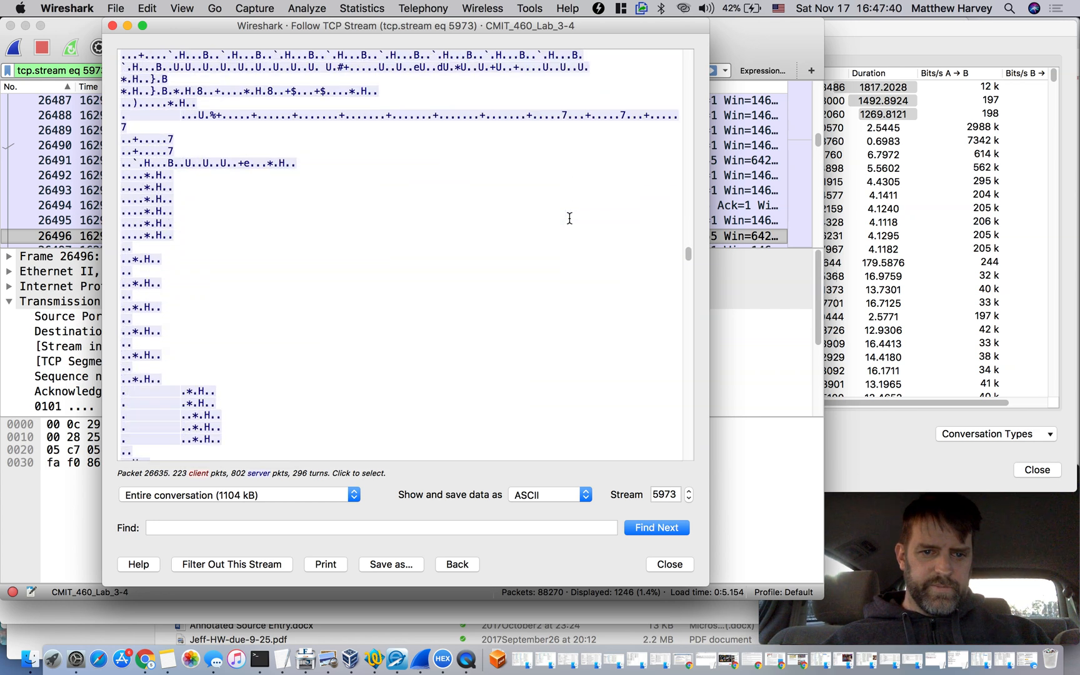
{"action": "scroll", "coordinate": [569, 219], "scroll_direction": "down", "scroll_amount": 10}
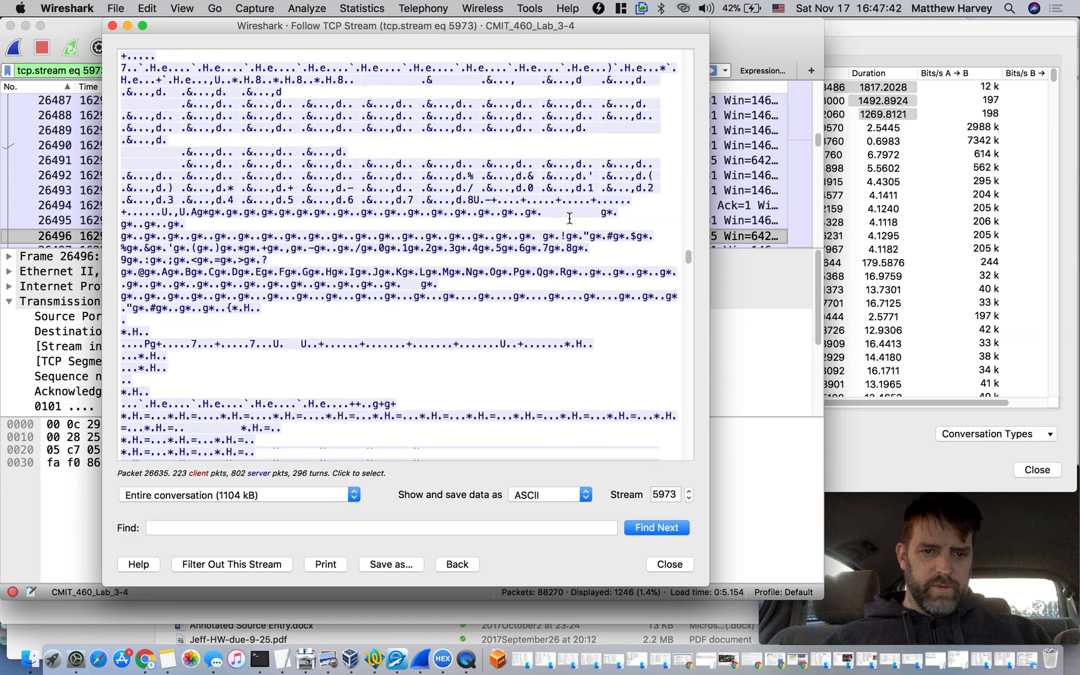
{"action": "scroll", "coordinate": [569, 219], "scroll_direction": "down", "scroll_amount": 10}
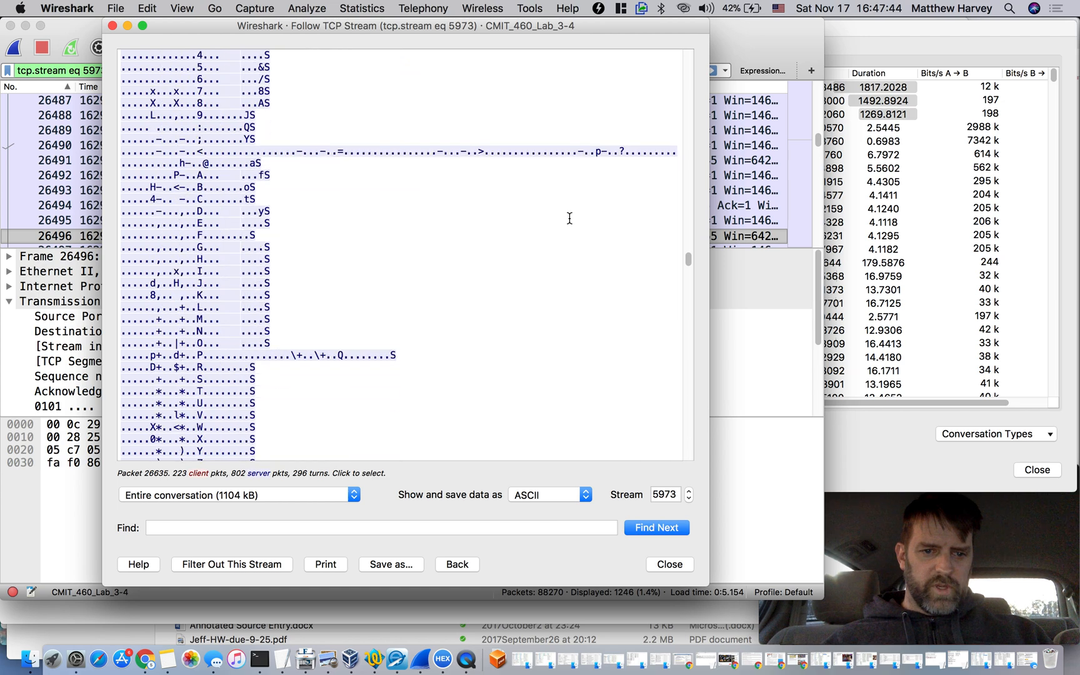
{"action": "scroll", "coordinate": [569, 219], "scroll_direction": "down", "scroll_amount": 10}
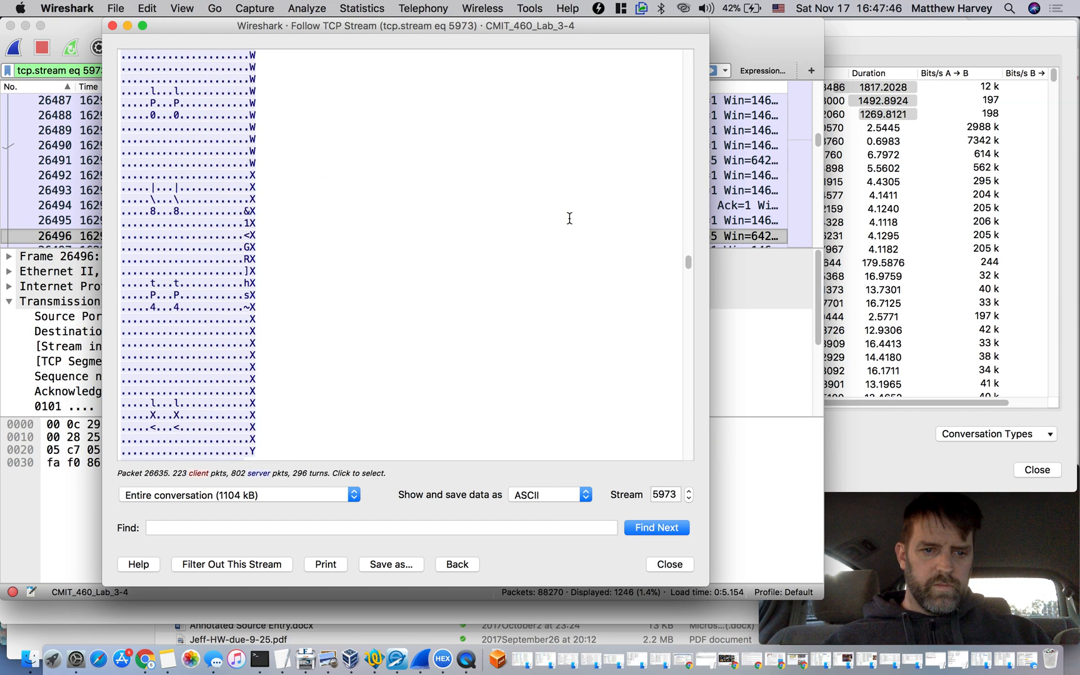
{"action": "scroll", "coordinate": [570, 218], "scroll_direction": "down", "scroll_amount": 10}
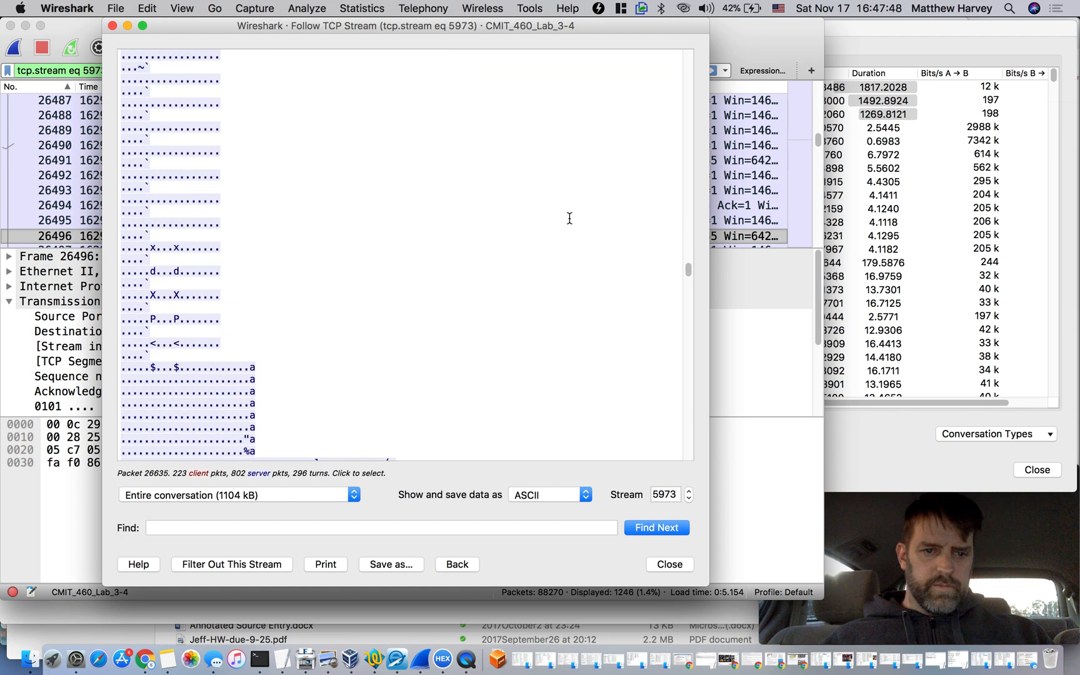
{"action": "scroll", "coordinate": [570, 219], "scroll_direction": "down", "scroll_amount": 10}
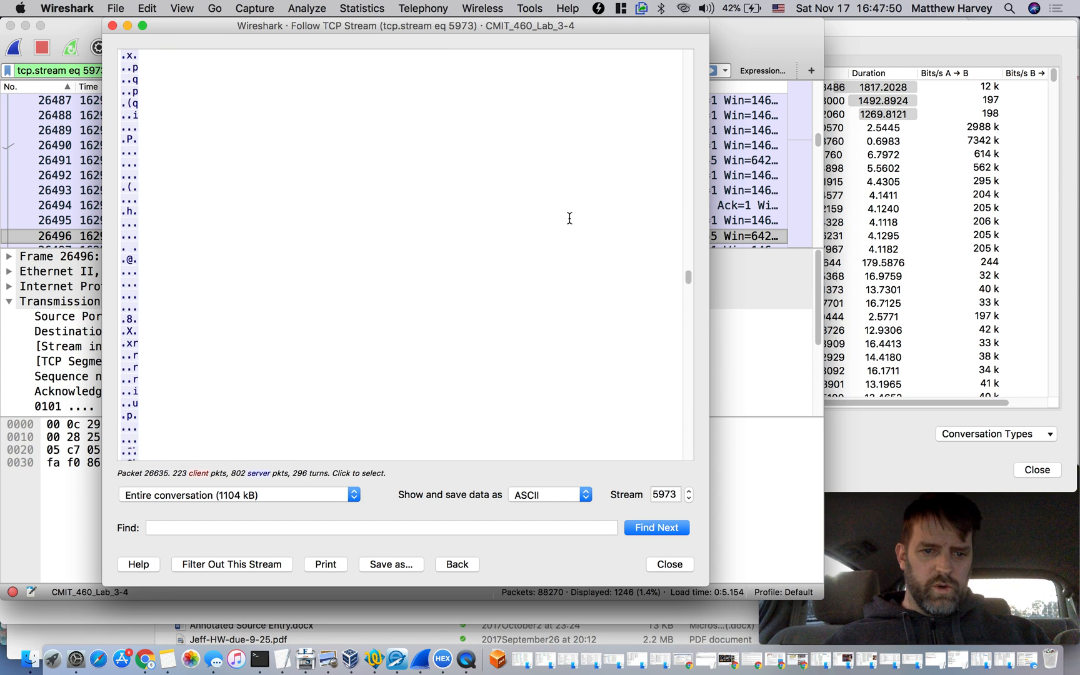
Search the followed stream for "meta", and repeat the search with "meter"
{"action": "left_click", "coordinate": [443, 531]}
{"action": "type", "text": "meta"}
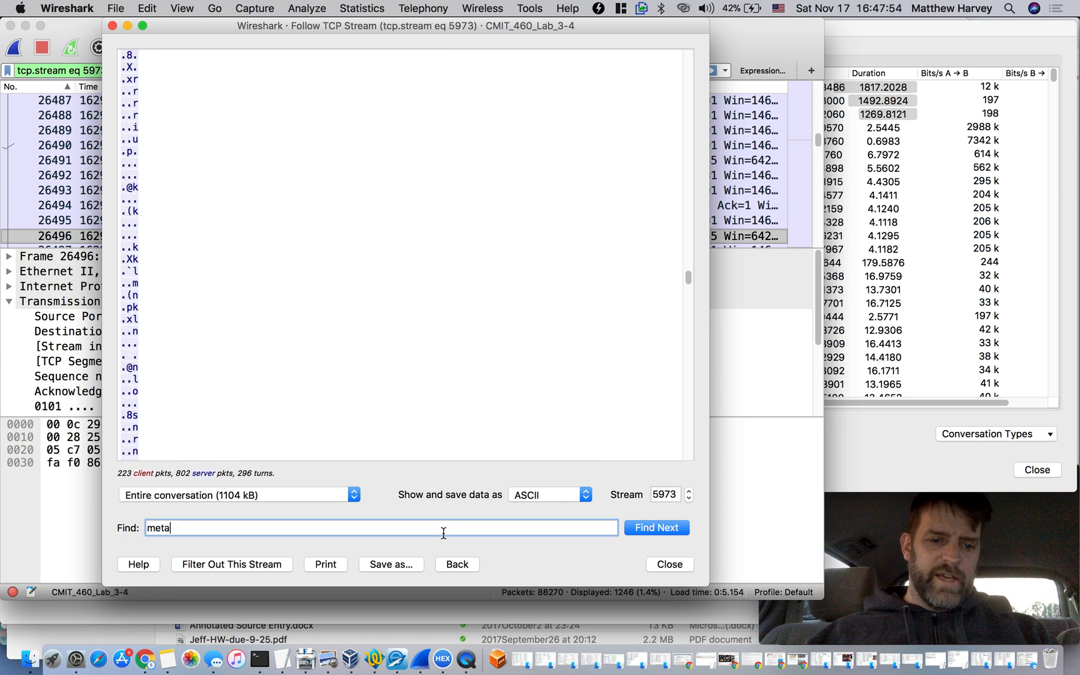
{"action": "key", "text": "Return"}
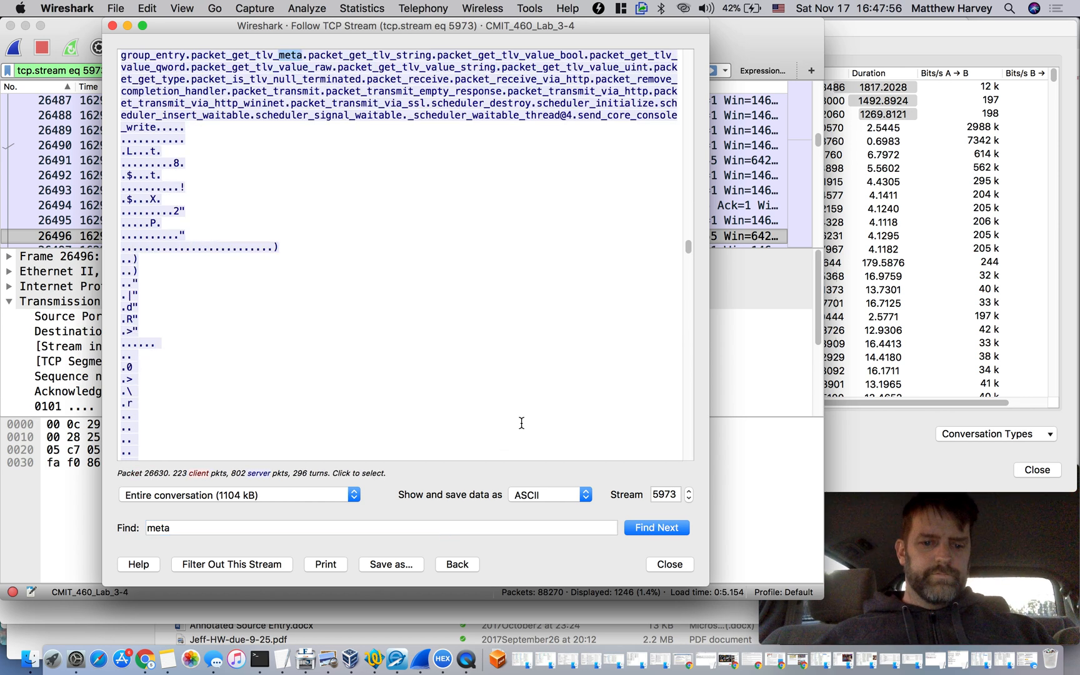
{"action": "left_click", "coordinate": [413, 527]}
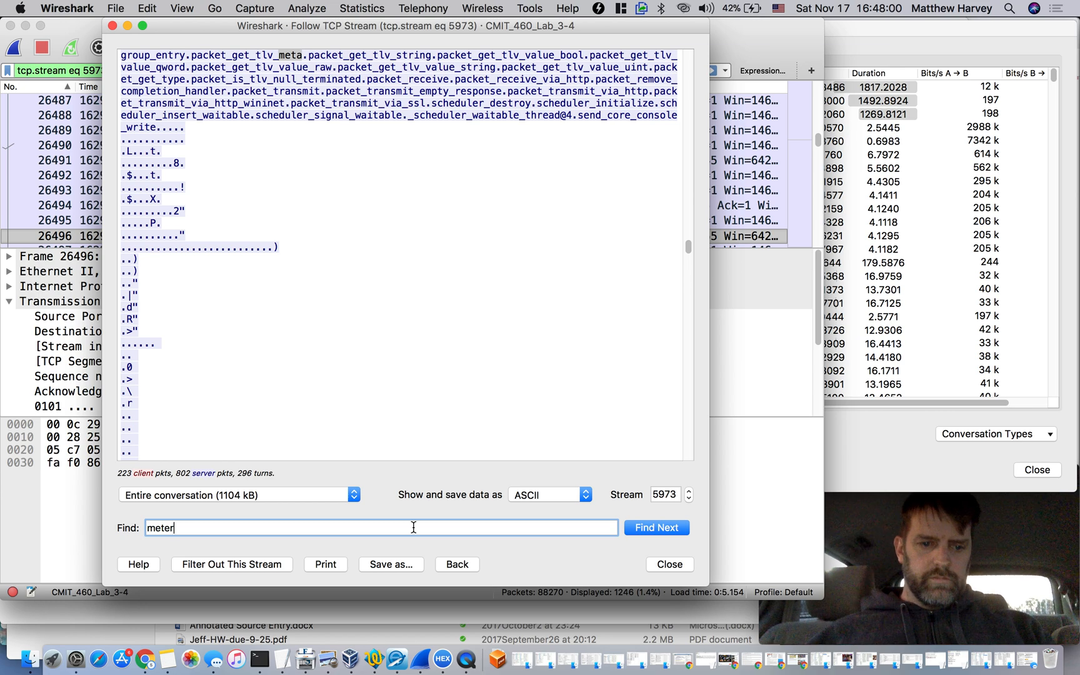
{"action": "key", "text": "Return"}
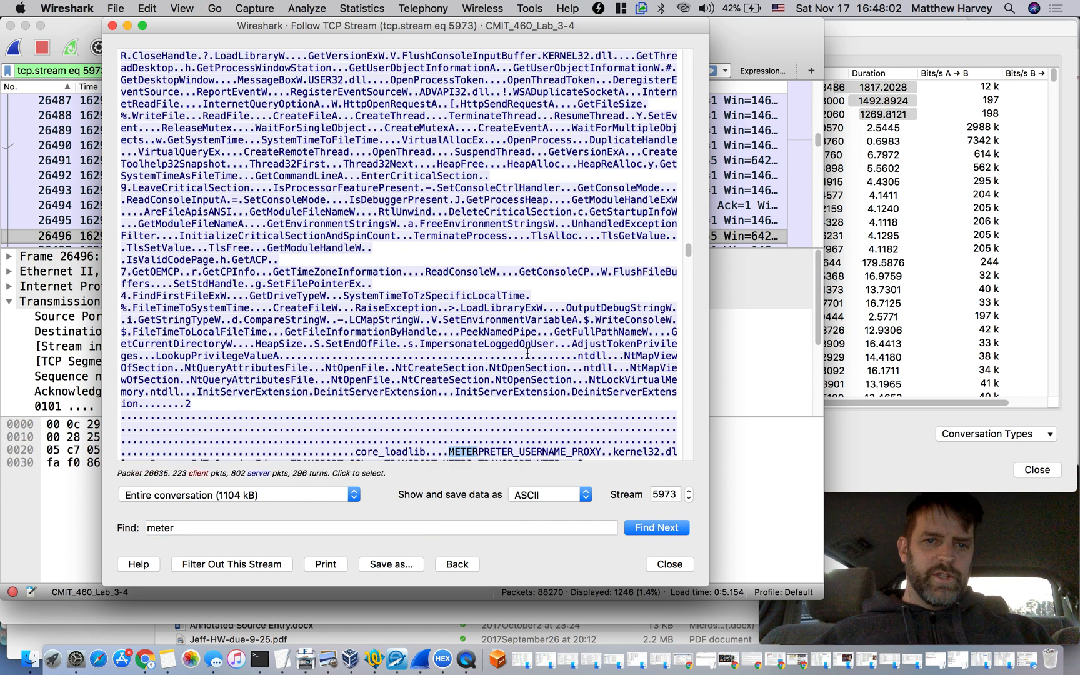
Highlight the block of Windows API function names from InternetCrackUrlA through GetModuleHandleW, just above the METERPRETER strings
{"action": "scroll", "coordinate": [527, 353], "scroll_direction": "down", "scroll_amount": 3}
{"action": "scroll", "coordinate": [528, 354], "scroll_direction": "up", "scroll_amount": 2}
{"action": "scroll", "coordinate": [527, 354], "scroll_direction": "up", "scroll_amount": 4}
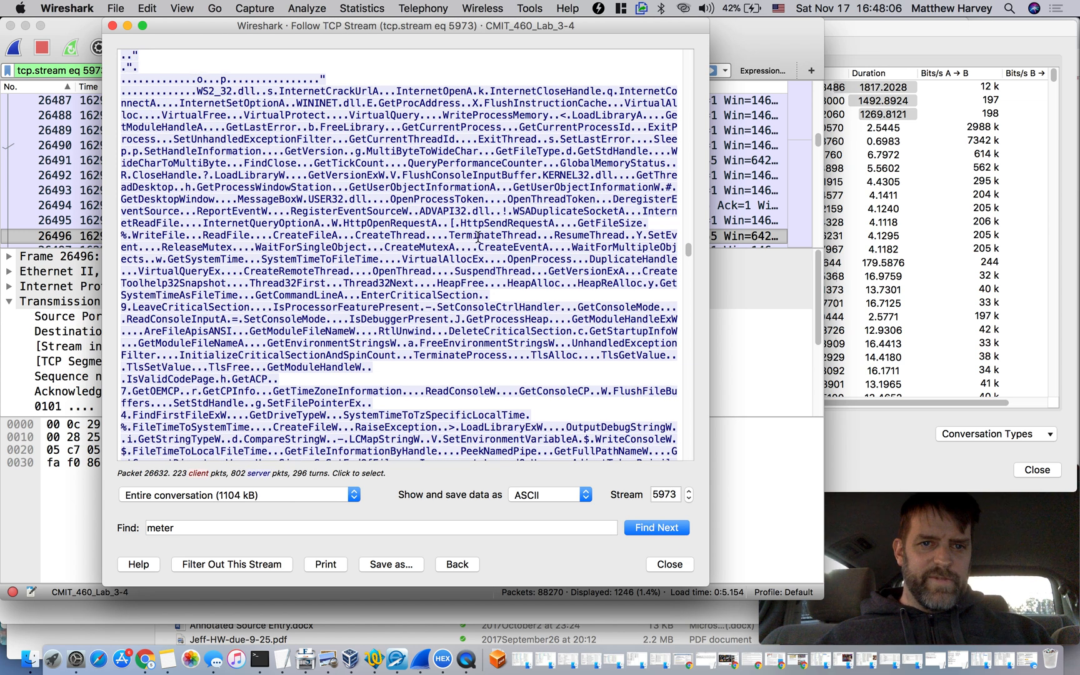
{"action": "scroll", "coordinate": [345, 207], "scroll_direction": "up", "scroll_amount": 4}
{"action": "scroll", "coordinate": [345, 206], "scroll_direction": "down", "scroll_amount": 3}
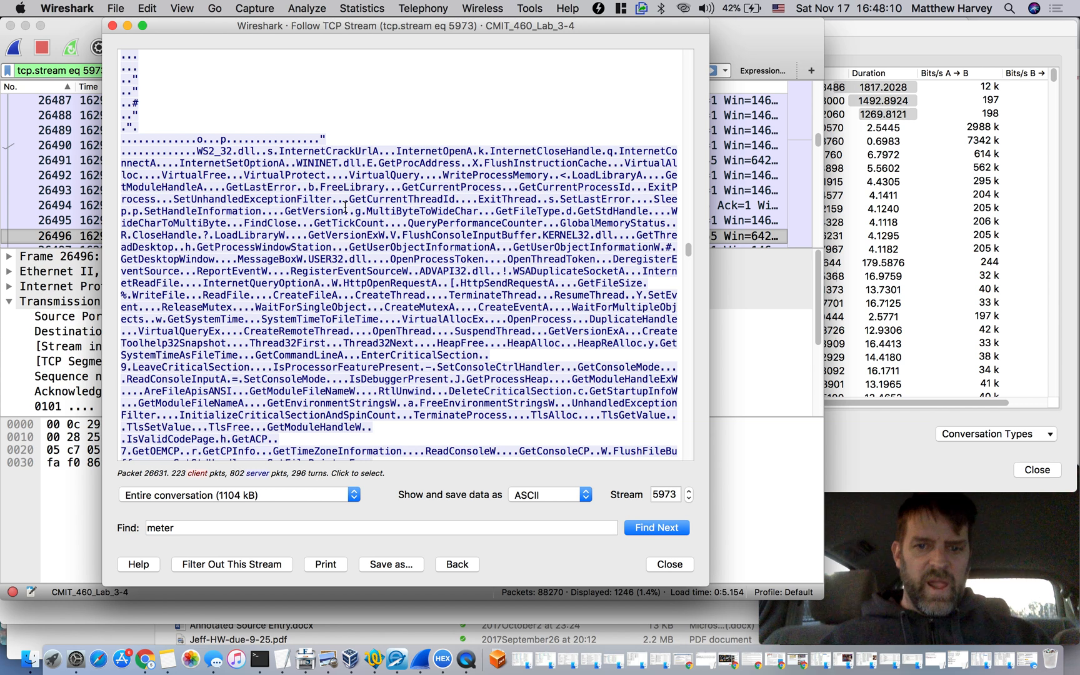
{"action": "left_click_drag", "start_coordinate": [274, 151], "coordinate": [508, 428]}
Highlight the string METERPRETER_USERNAME_PROXY that follows core_loadlib in the stream
{"action": "scroll", "coordinate": [557, 255], "scroll_direction": "down", "scroll_amount": 4}
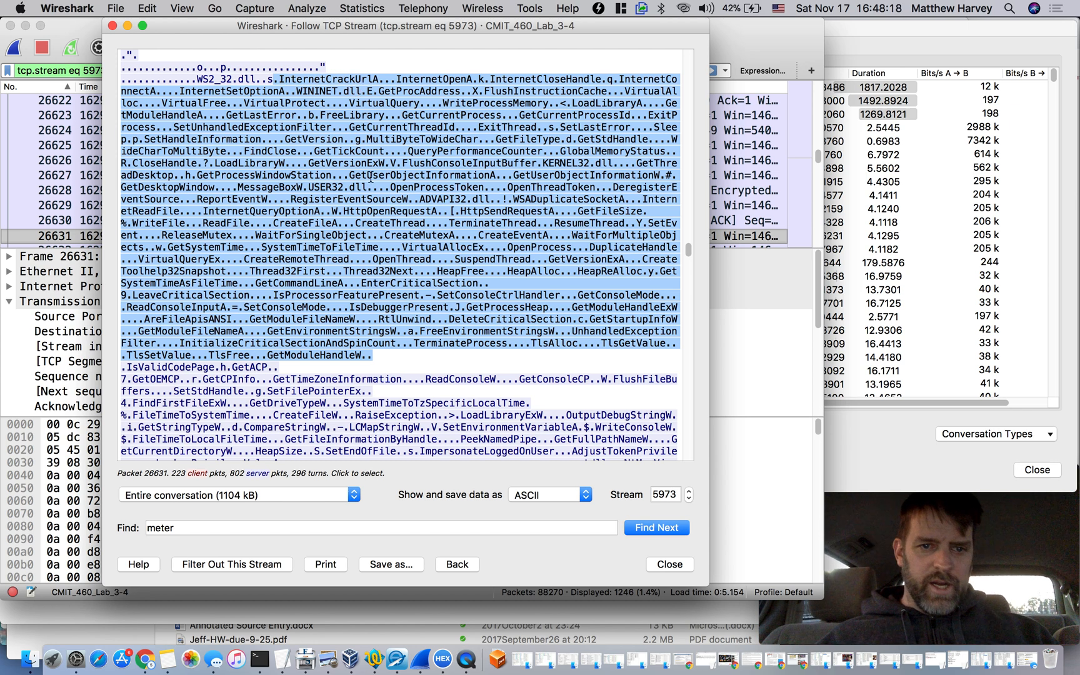
{"action": "scroll", "coordinate": [375, 256], "scroll_direction": "down", "scroll_amount": 7}
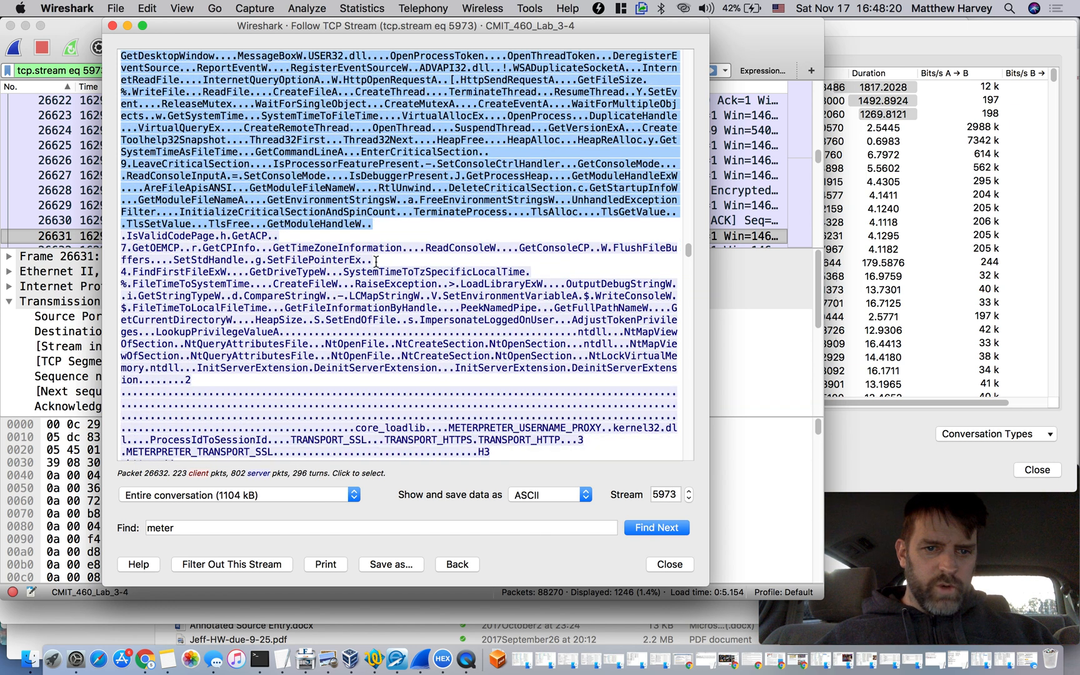
{"action": "scroll", "coordinate": [415, 396], "scroll_direction": "down", "scroll_amount": 6}
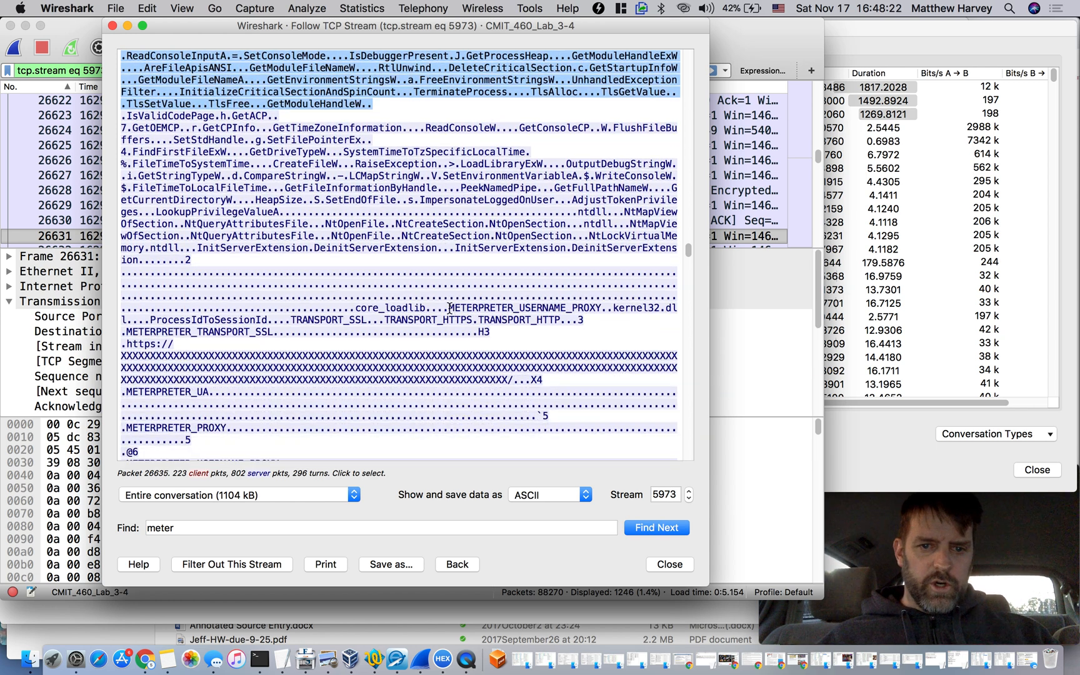
{"action": "left_click_drag", "start_coordinate": [448, 307], "coordinate": [599, 308]}
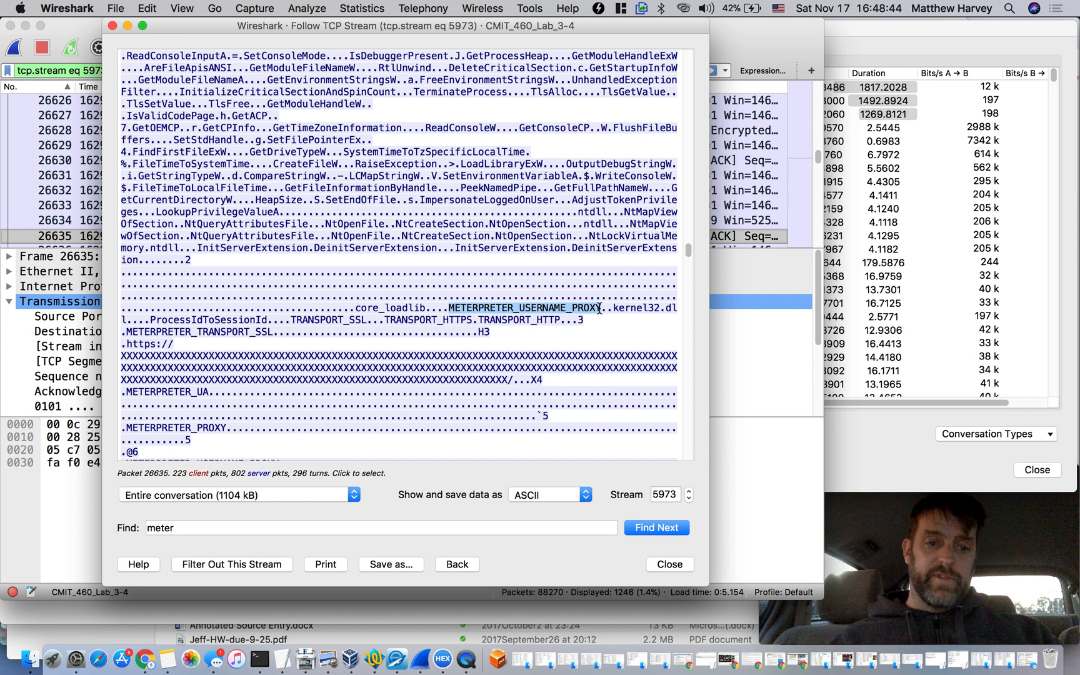
{"action": "left_click", "coordinate": [483, 311]}
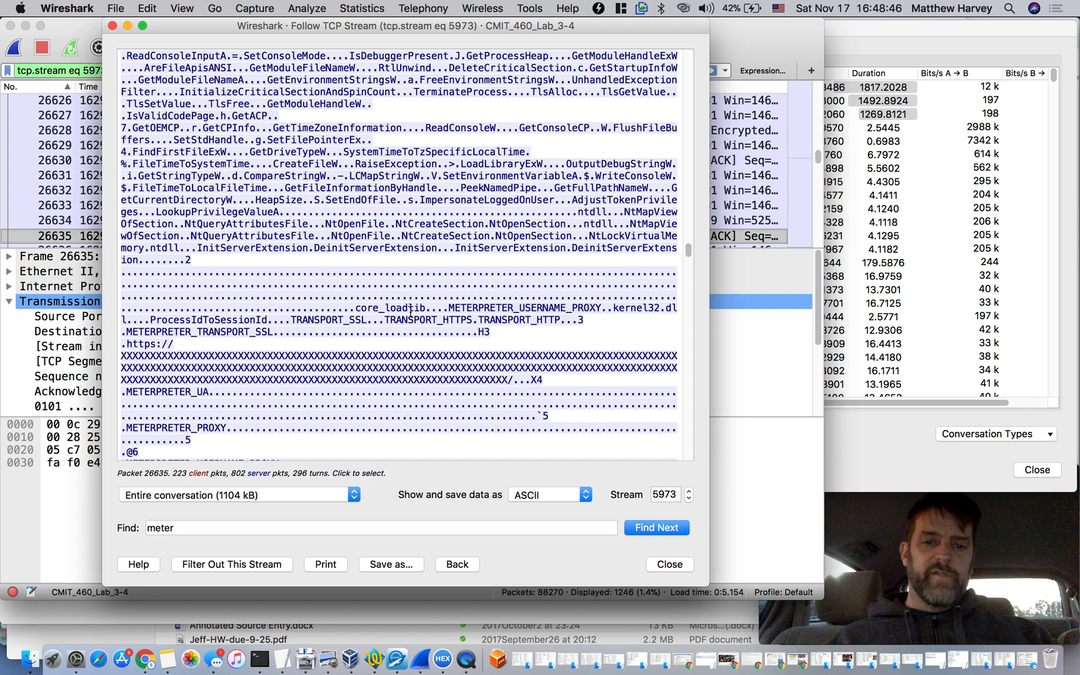
{"action": "left_click_drag", "start_coordinate": [449, 309], "coordinate": [601, 304]}
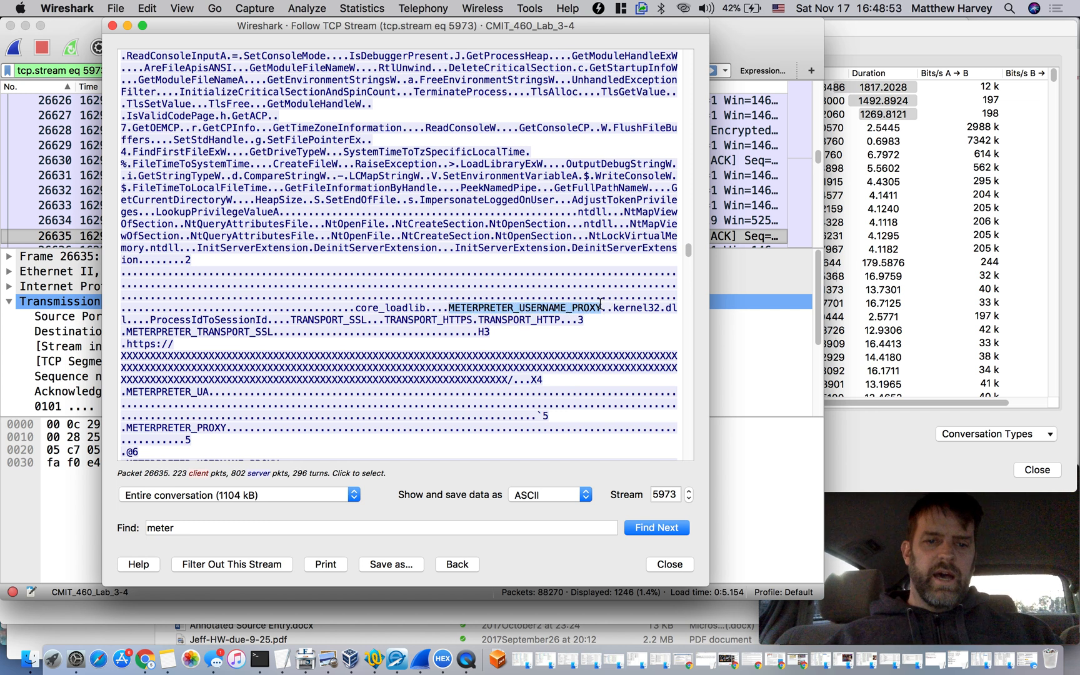
Examine the remaining METERPRETER proxy strings and the rest of the stream through to its end
{"action": "scroll", "coordinate": [463, 300], "scroll_direction": "down", "scroll_amount": 3}
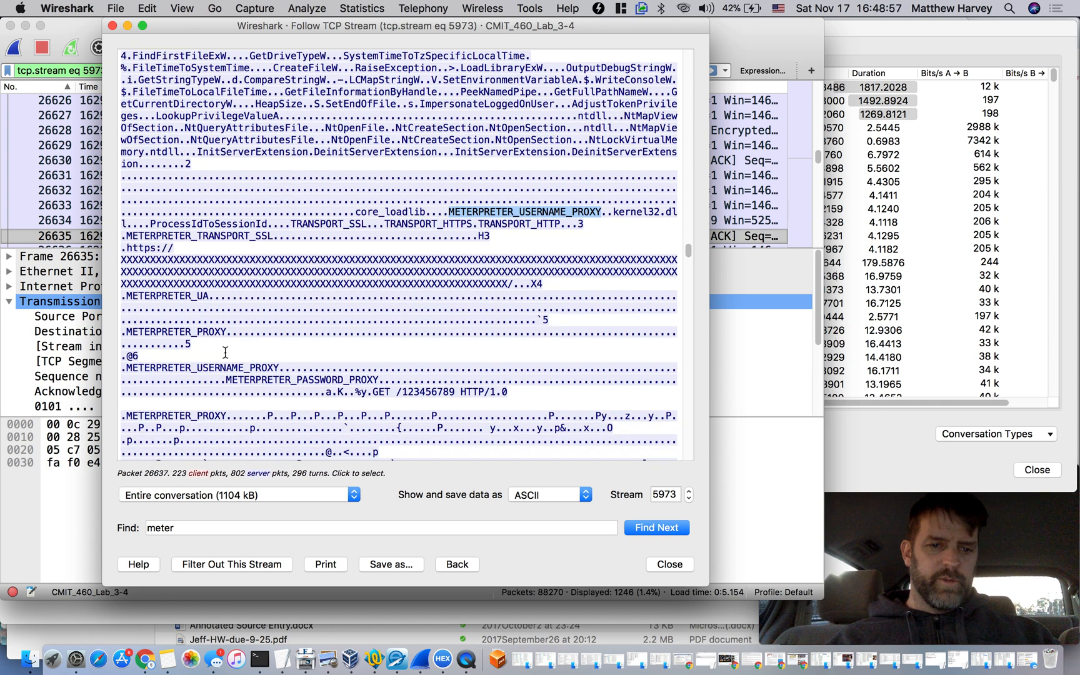
{"action": "scroll", "coordinate": [232, 359], "scroll_direction": "down", "scroll_amount": 7}
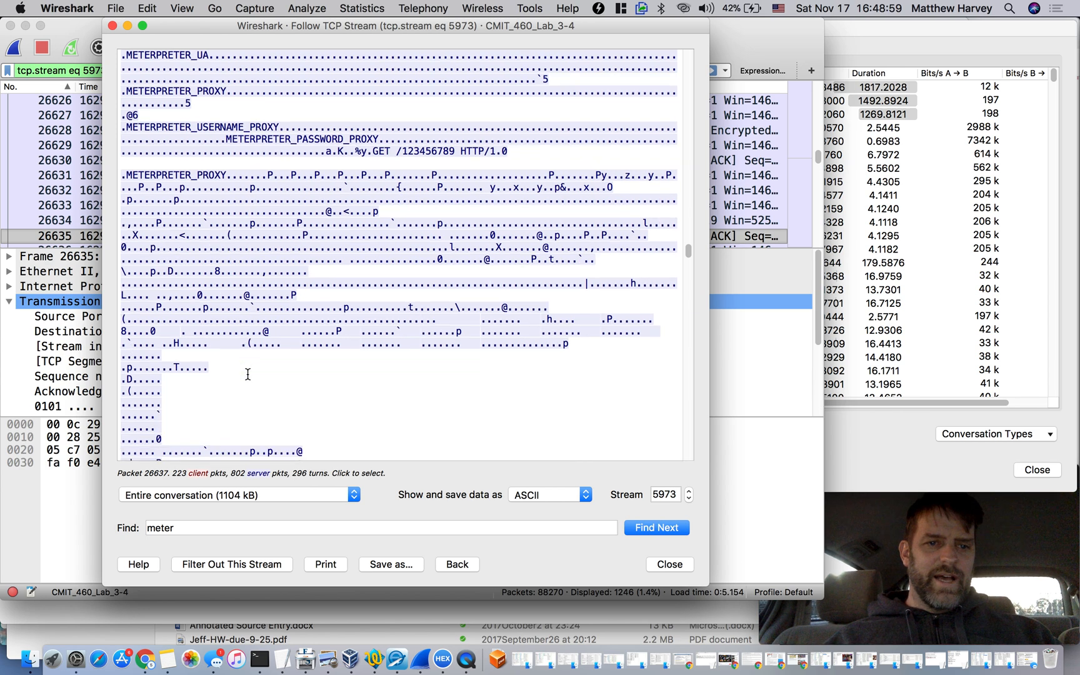
{"action": "scroll", "coordinate": [248, 374], "scroll_direction": "down", "scroll_amount": 1}
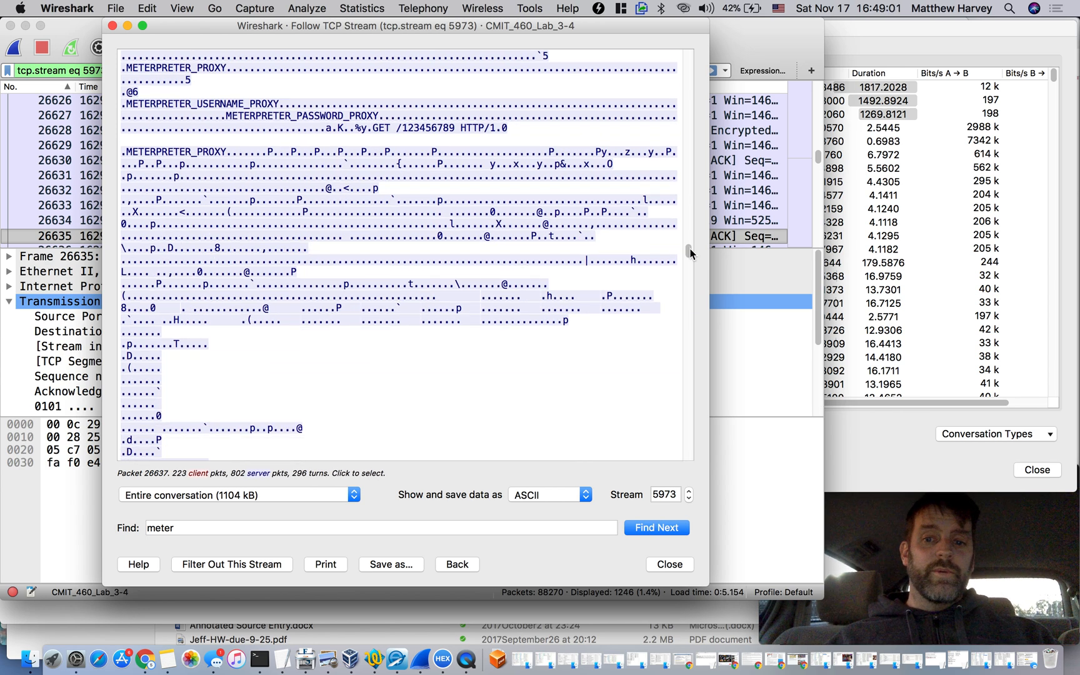
{"action": "left_click_drag", "start_coordinate": [691, 250], "coordinate": [690, 292]}
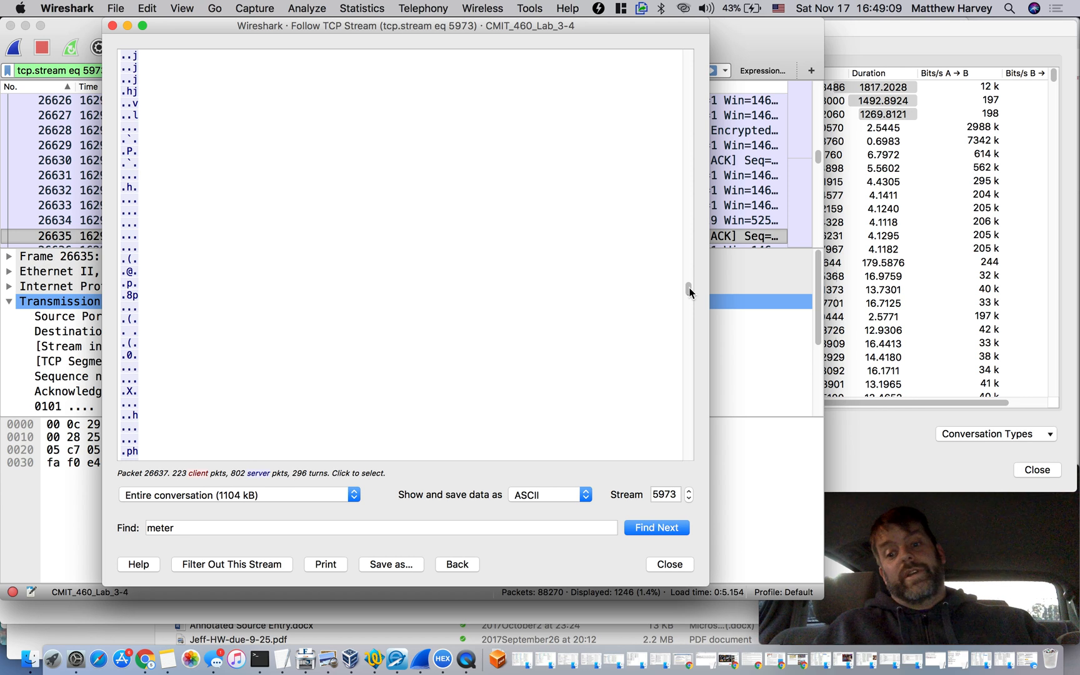
{"action": "left_click_drag", "start_coordinate": [689, 291], "coordinate": [690, 263]}
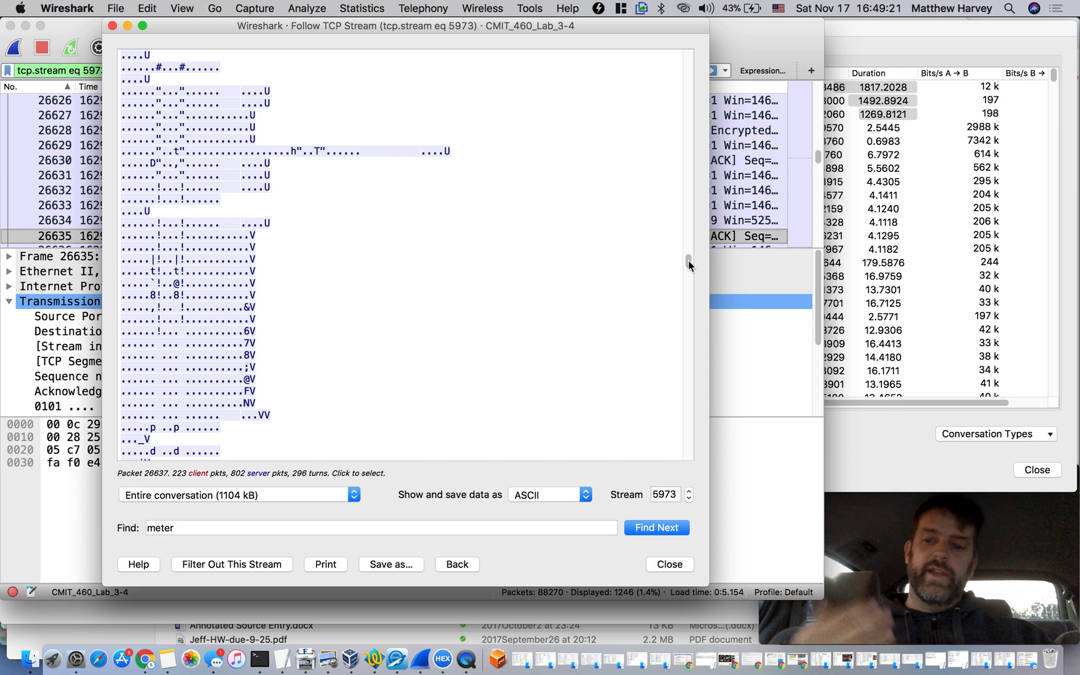
{"action": "left_click_drag", "start_coordinate": [689, 260], "coordinate": [687, 460]}
Close the followed stream and select the conversation from 10.10.5.69 port 1454 to port 443 in the TCP conversations list
{"action": "left_click", "coordinate": [668, 564]}
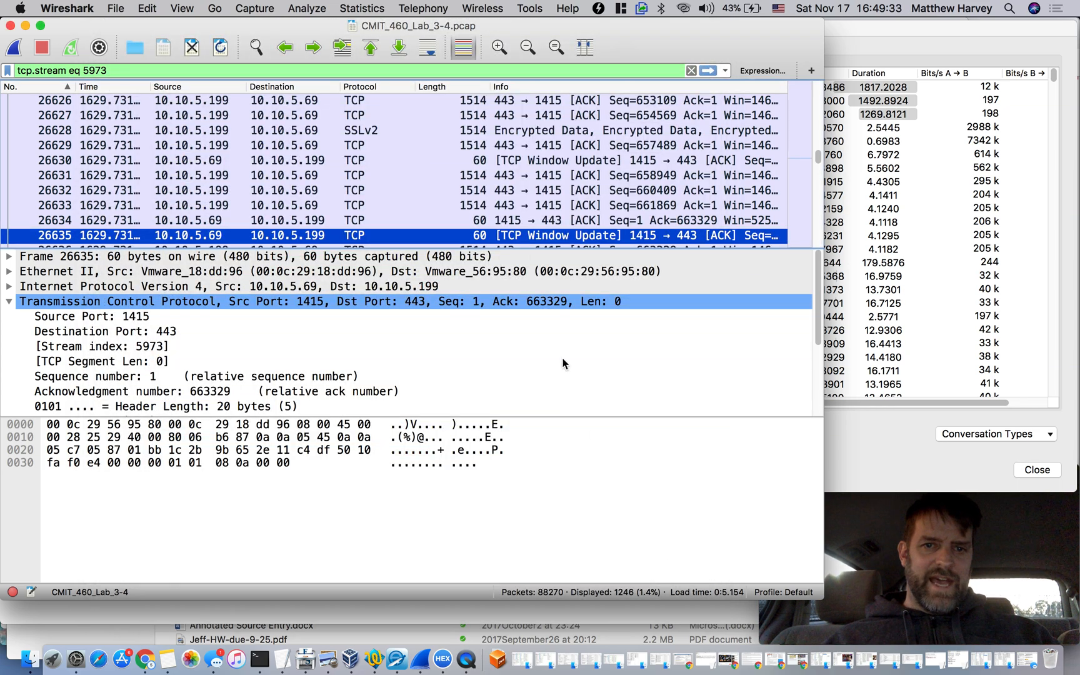
{"action": "left_click", "coordinate": [846, 52]}
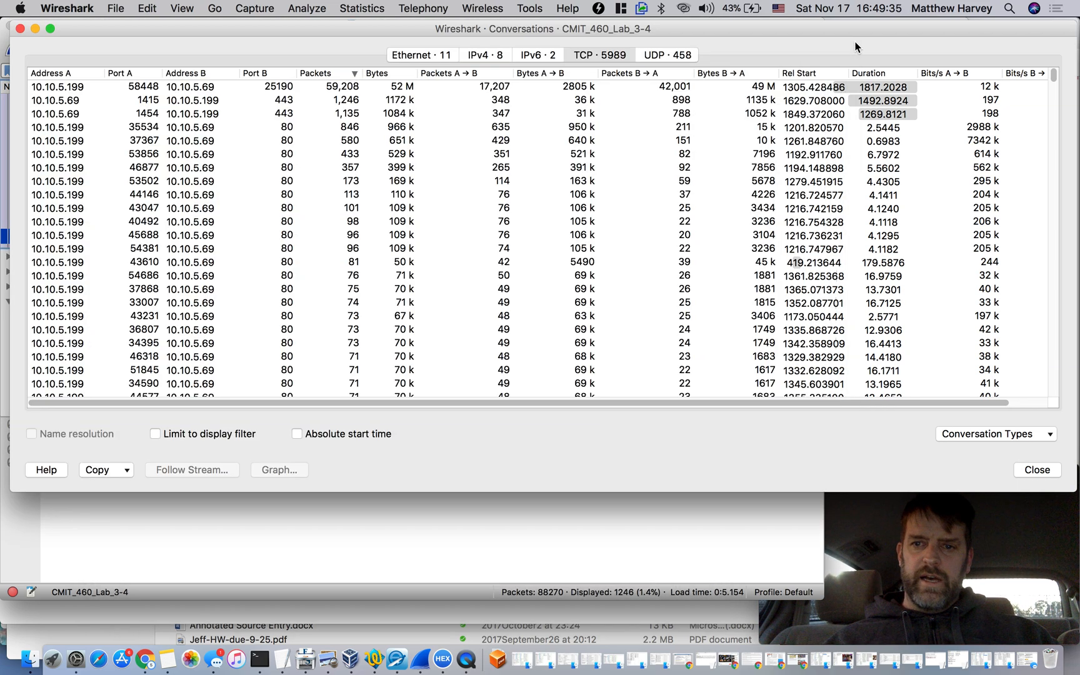
{"action": "left_click", "coordinate": [812, 112]}
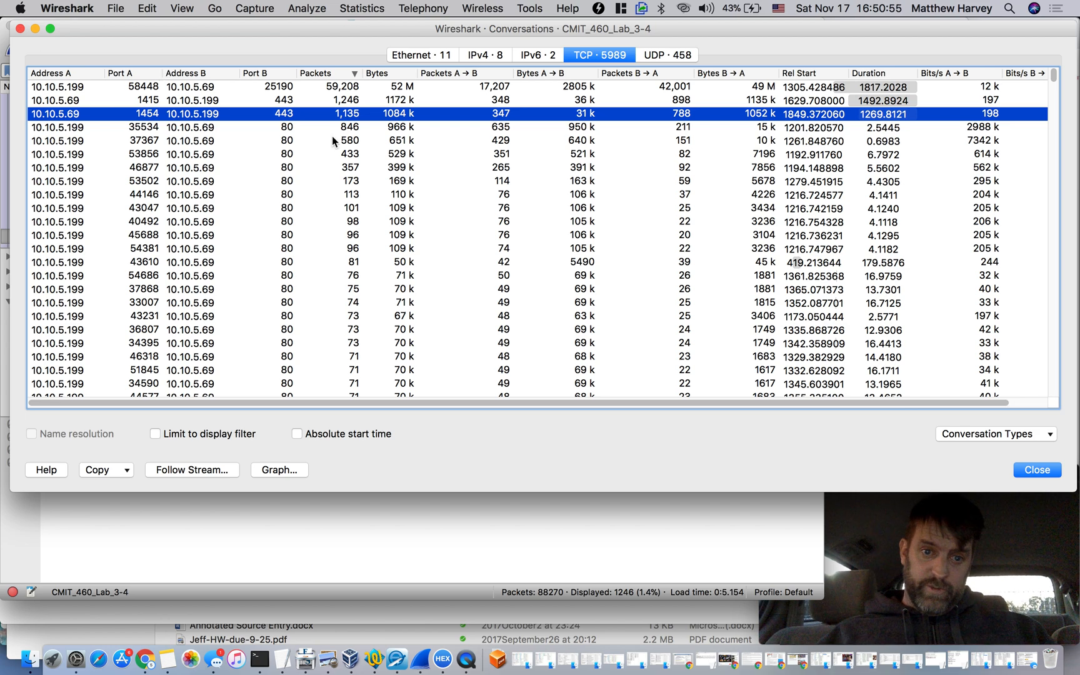
Apply a display filter for both directions of the TCP conversation between 10.10.5.69 port 1648 and 10.10.5.199 port 1453
{"action": "scroll", "coordinate": [366, 244], "scroll_direction": "down", "scroll_amount": 5}
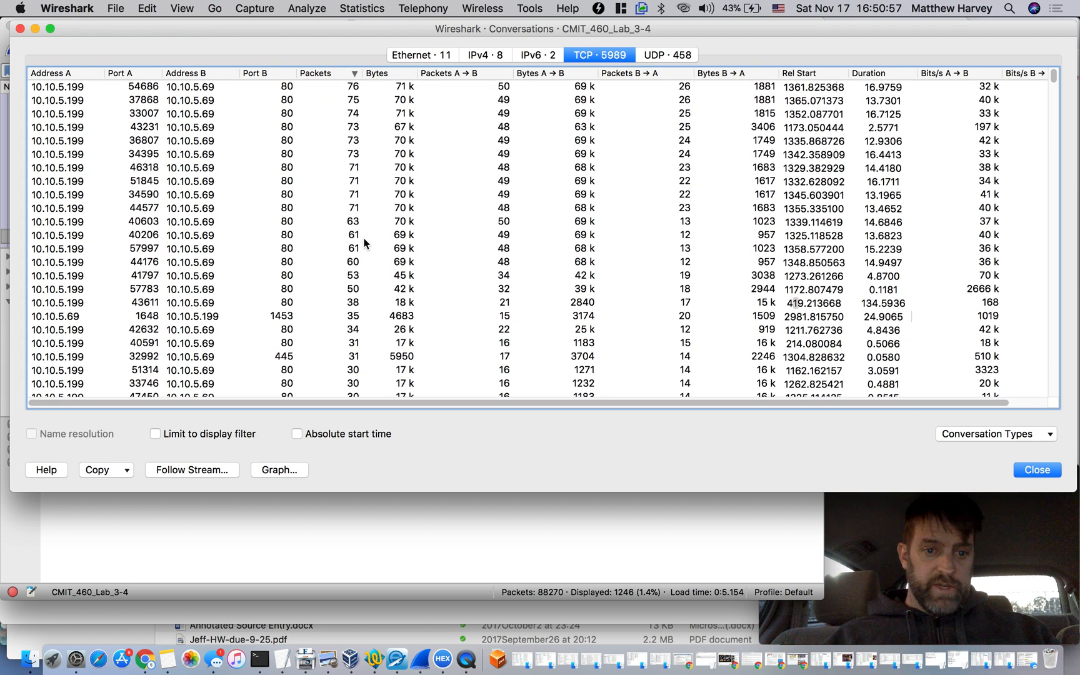
{"action": "scroll", "coordinate": [366, 243], "scroll_direction": "down", "scroll_amount": 2}
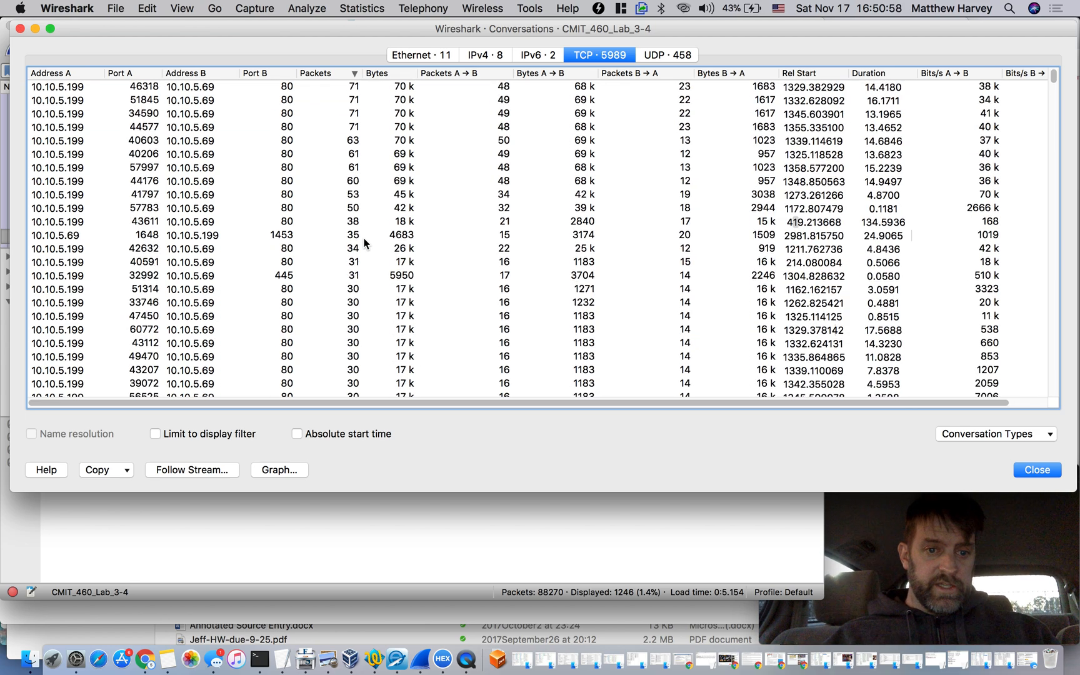
{"action": "left_click", "coordinate": [271, 234]}
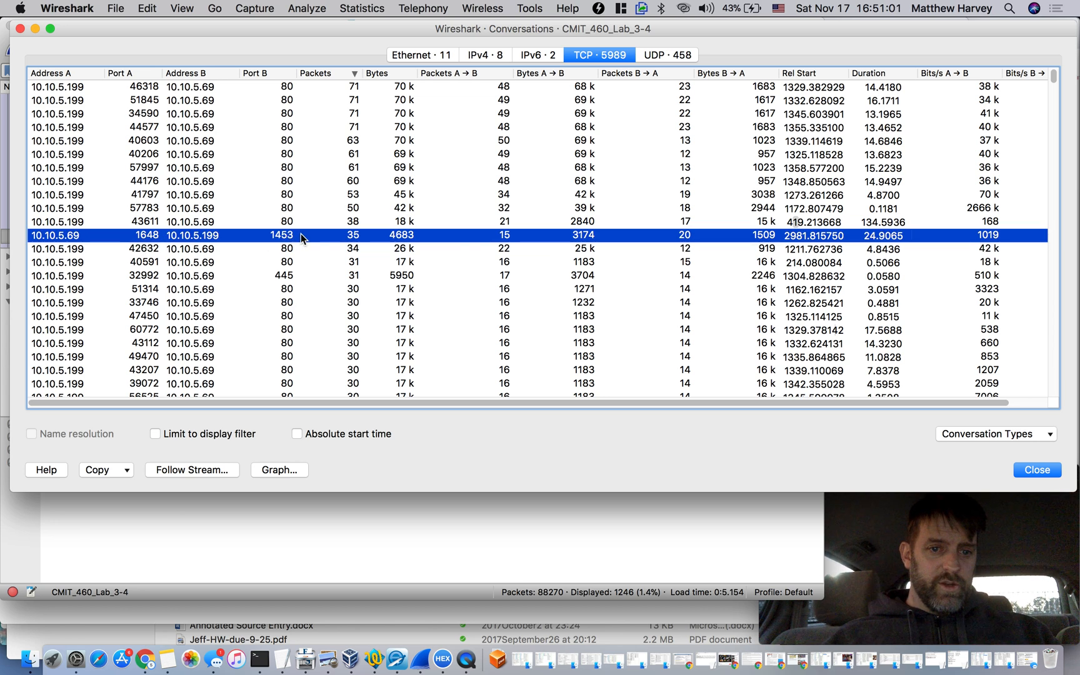
{"action": "right_click", "coordinate": [286, 237]}
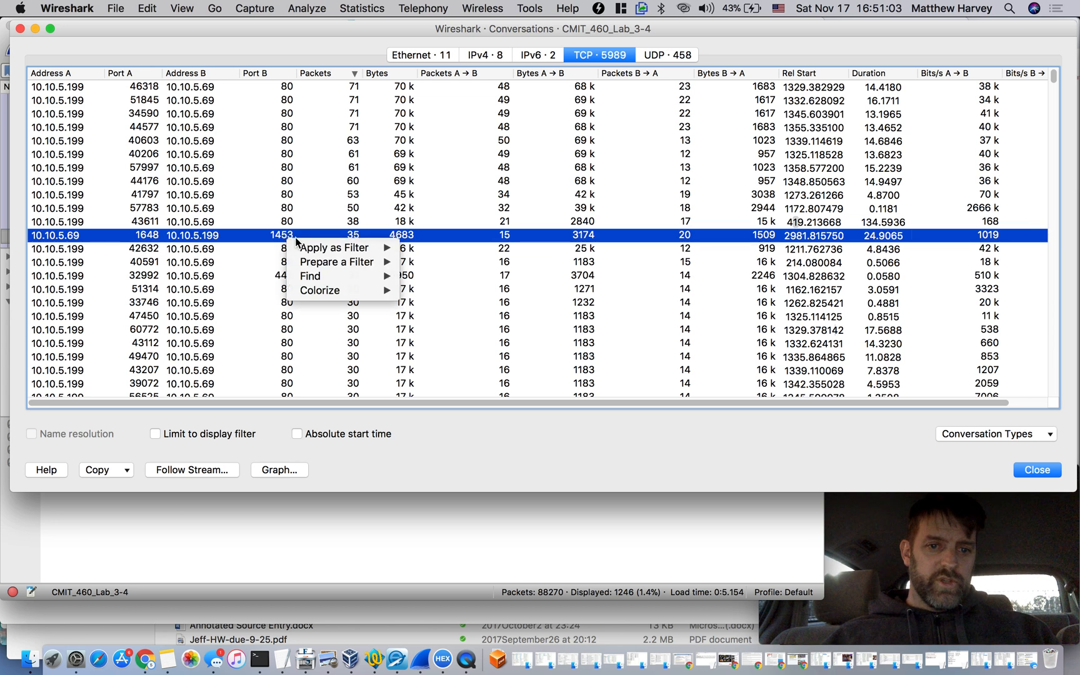
{"action": "mouse_move", "coordinate": [331, 248]}
{"action": "mouse_move", "coordinate": [449, 251]}
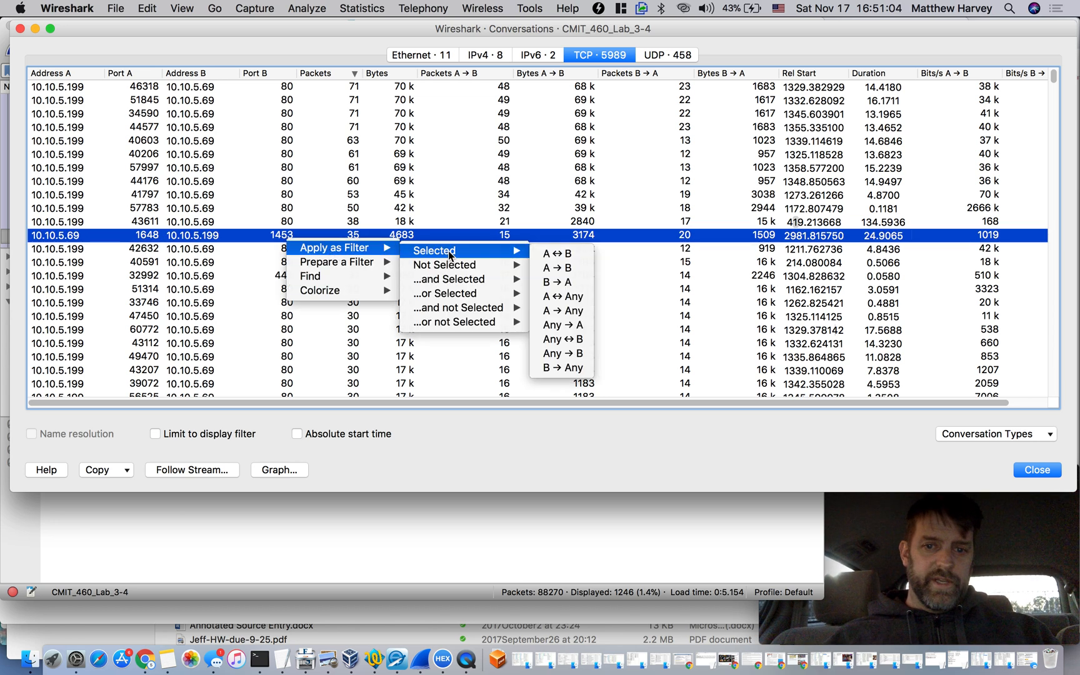
{"action": "left_click", "coordinate": [565, 254]}
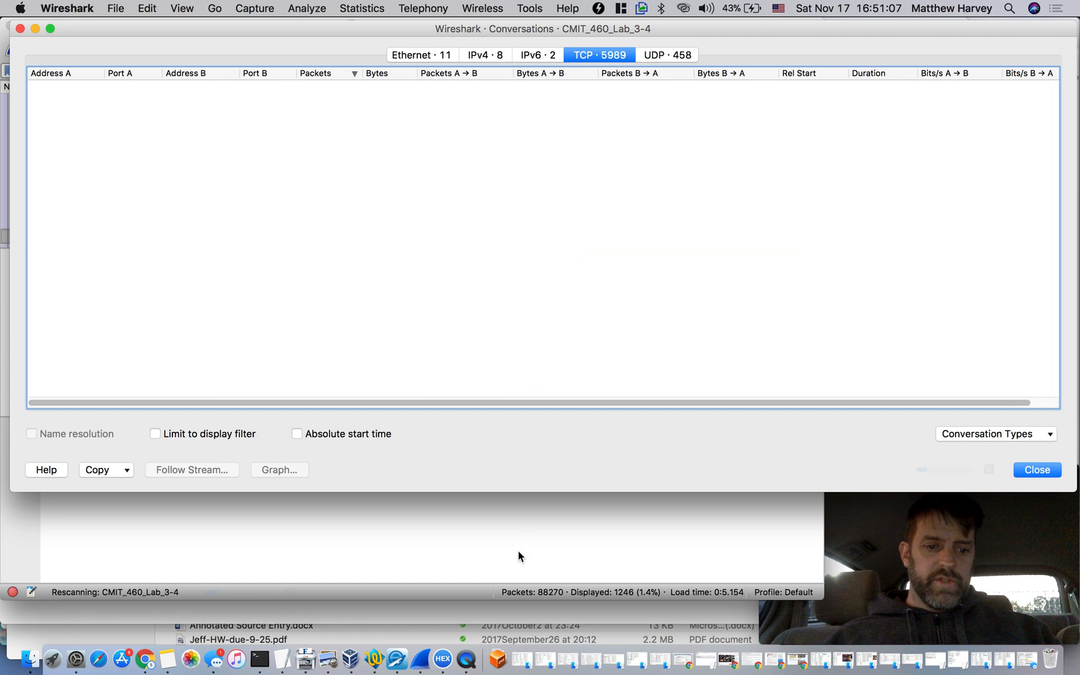
Bring the packet list forward and inspect packets 88148 and 88146 of the filtered conversation
{"action": "left_click", "coordinate": [481, 526]}
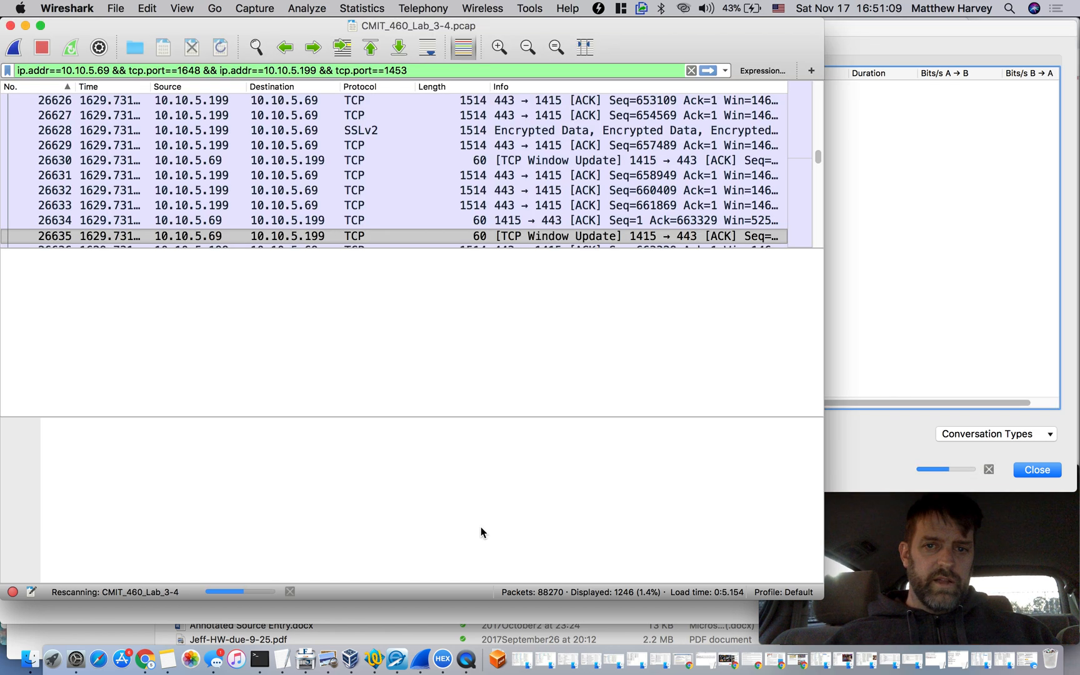
{"action": "left_click", "coordinate": [583, 161]}
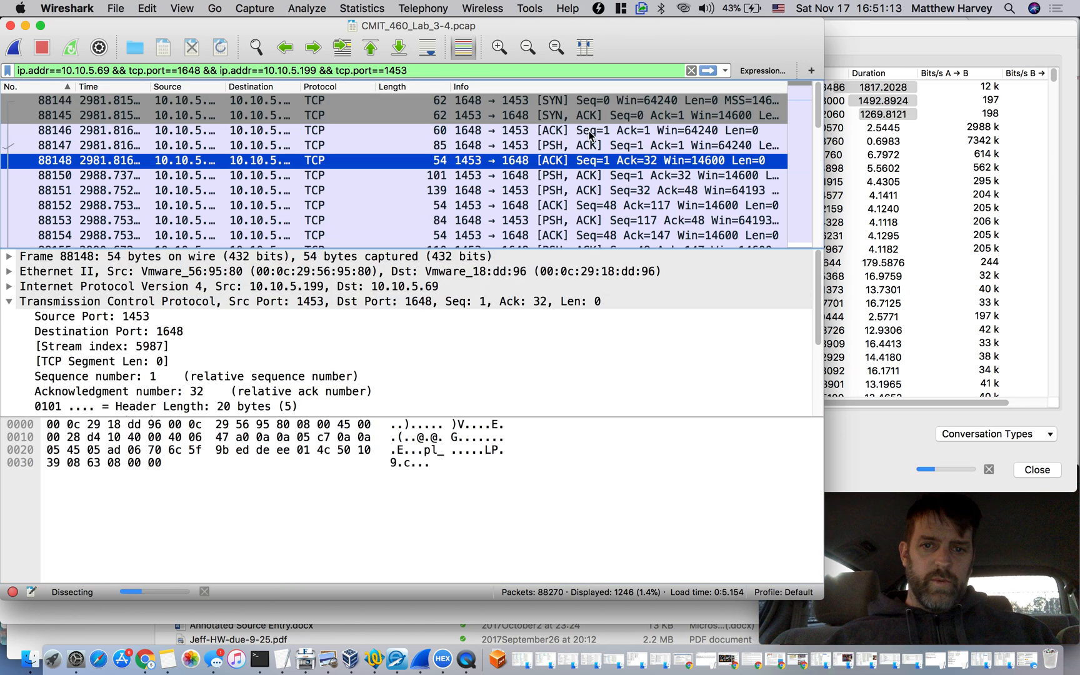
{"action": "left_click", "coordinate": [590, 132]}
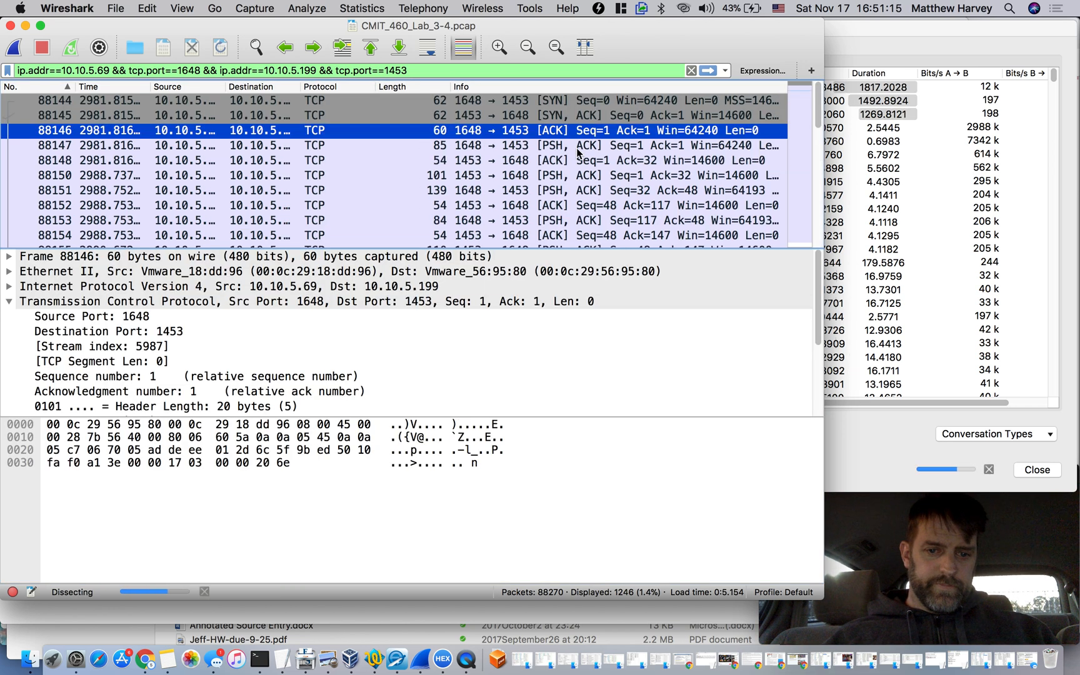
Inspect the 31-byte data payload of packet 88147 and compare it with the neighbouring packets 88148 and 88146
{"action": "left_click", "coordinate": [578, 150]}
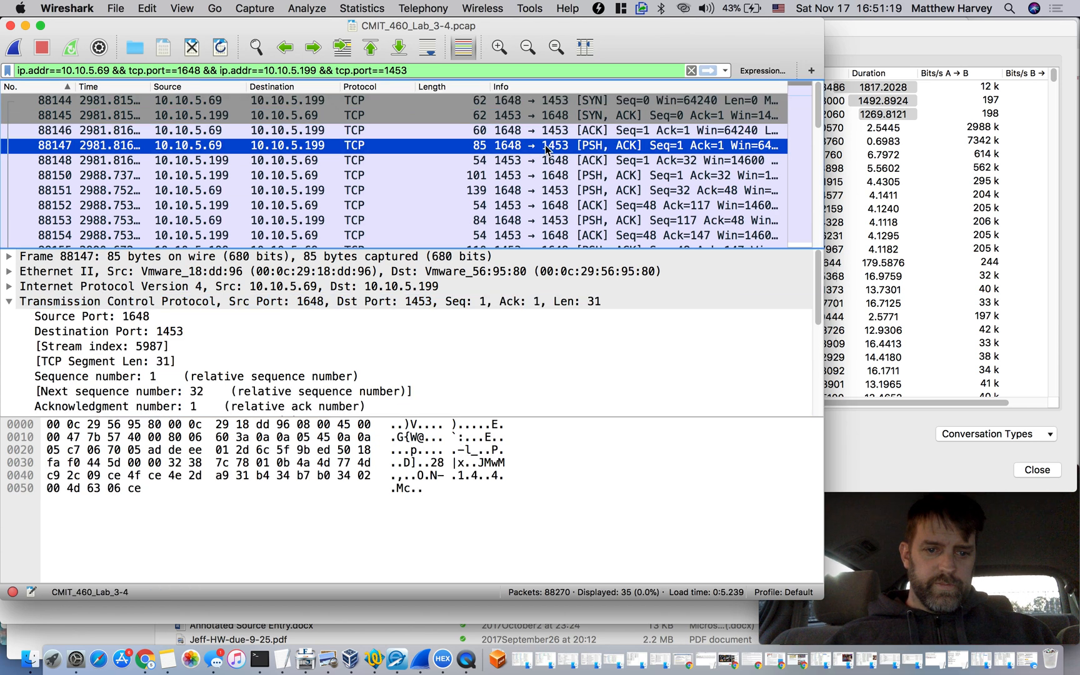
{"action": "scroll", "coordinate": [421, 344], "scroll_direction": "down", "scroll_amount": 5}
{"action": "left_click", "coordinate": [264, 391]}
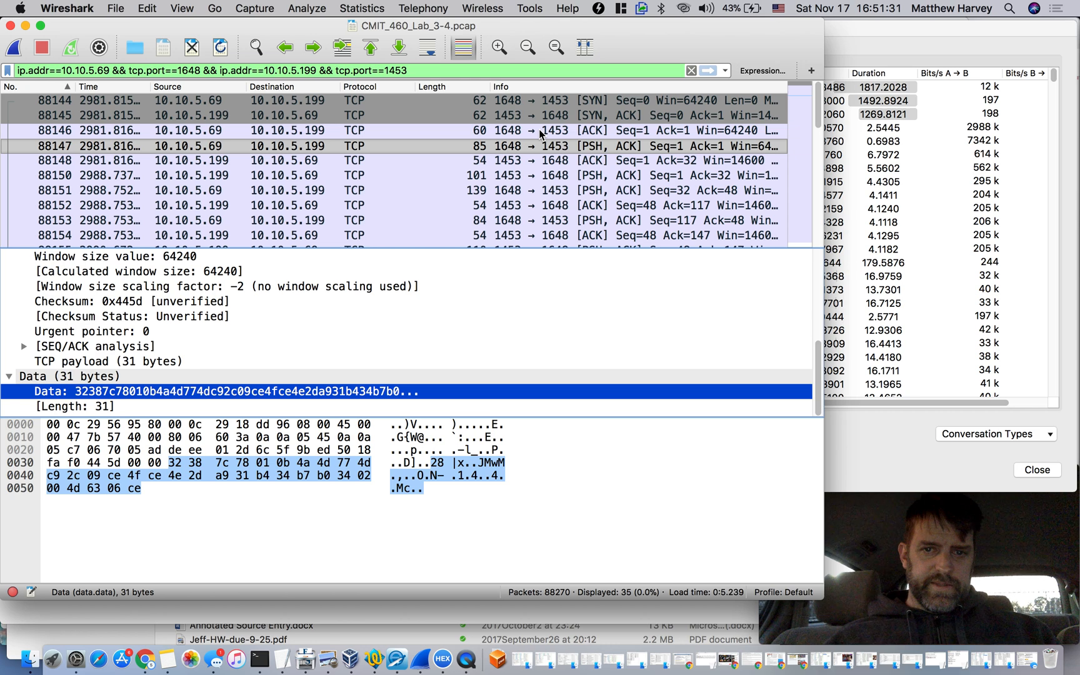
{"action": "left_click", "coordinate": [535, 160]}
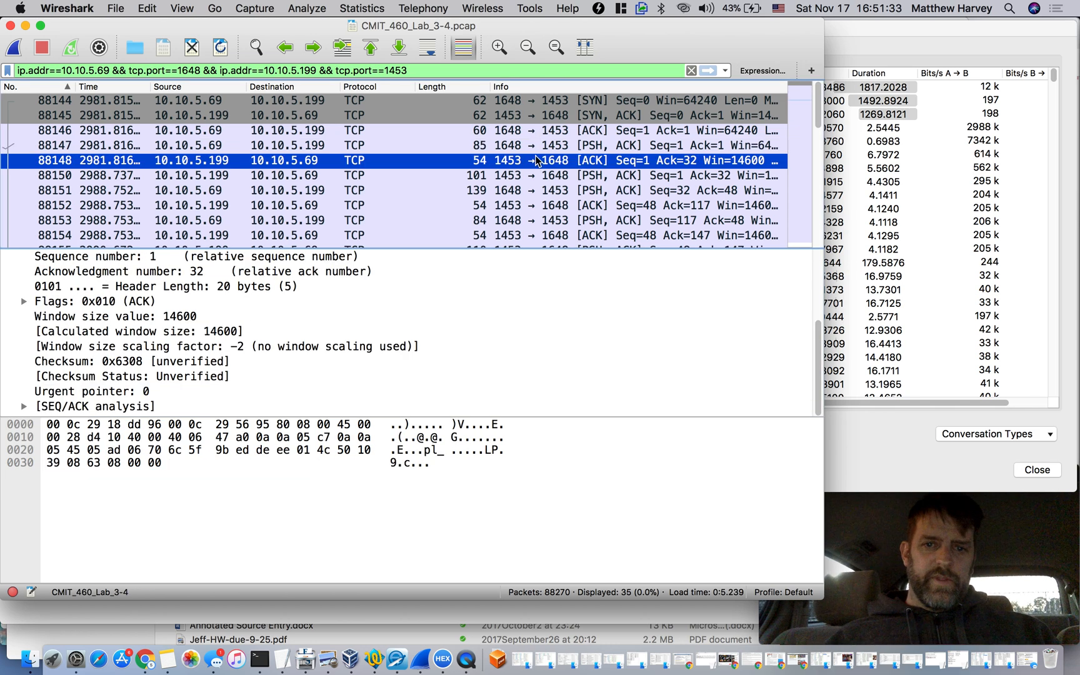
{"action": "left_click", "coordinate": [538, 149]}
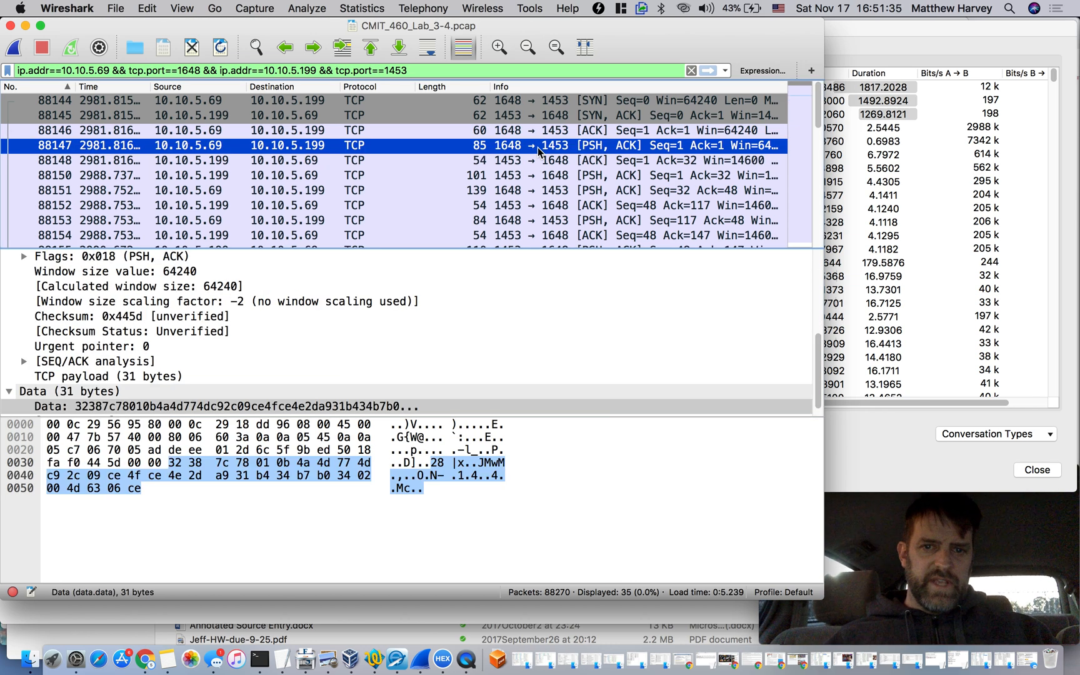
{"action": "left_click", "coordinate": [538, 136]}
{"action": "left_click", "coordinate": [538, 146]}
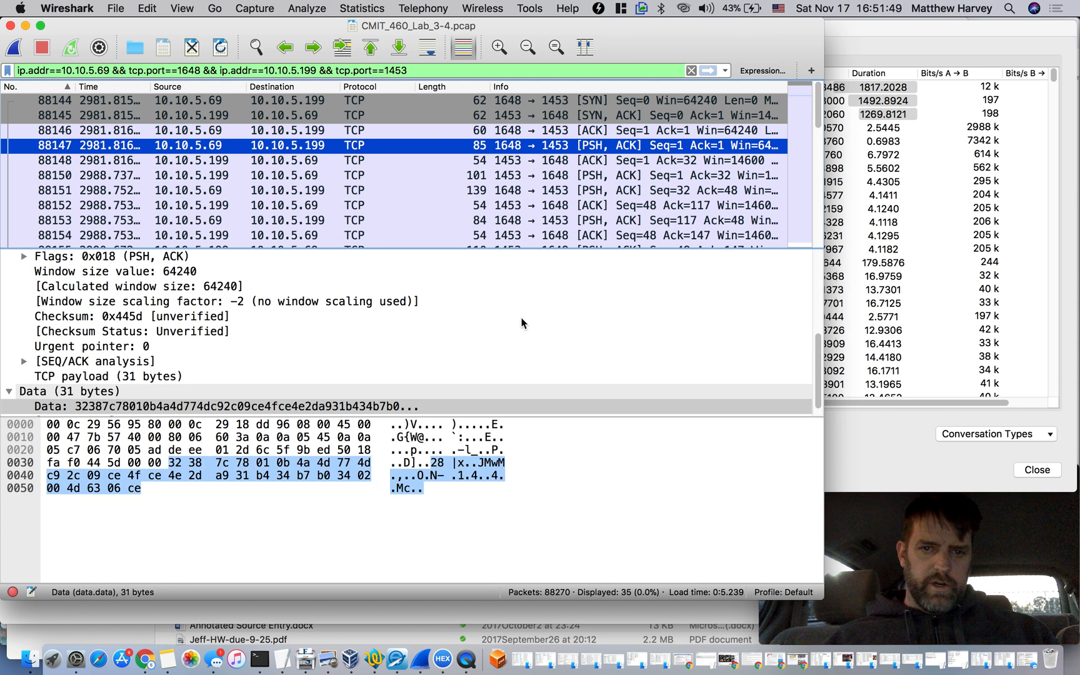
Examine the data payloads of packets 88148 through 88158 in the filtered port 1648 to 1453 conversation
{"action": "key", "text": "Down"}
{"action": "key", "text": "Down"}
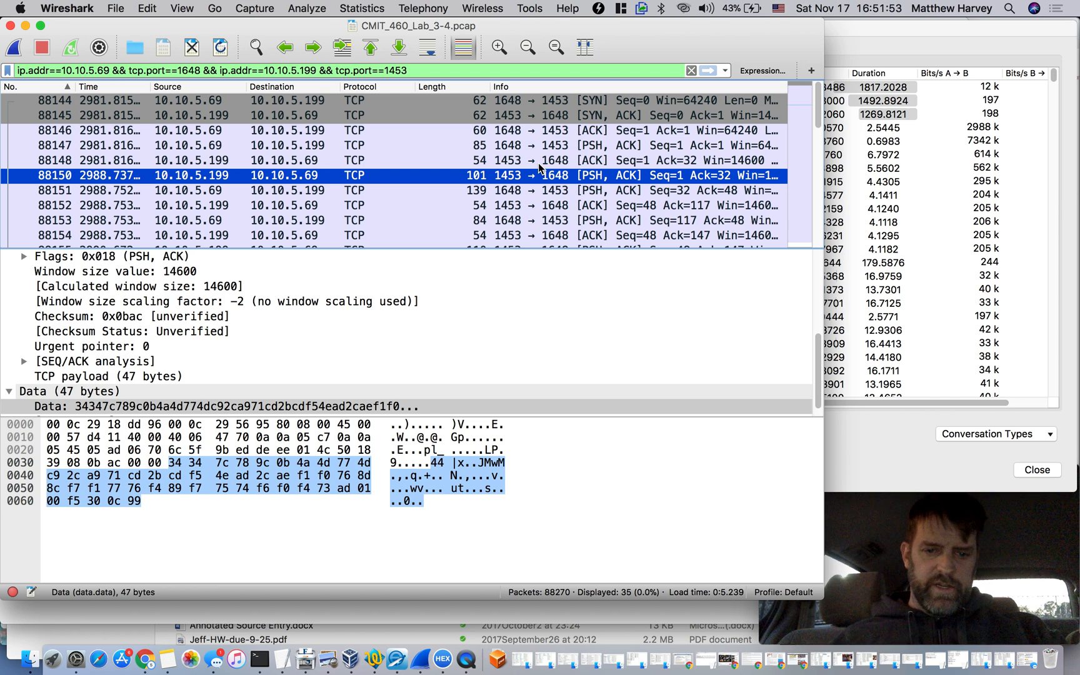
{"action": "key", "text": "Down"}
{"action": "key", "text": "Down"}
{"action": "key", "text": "Down"}
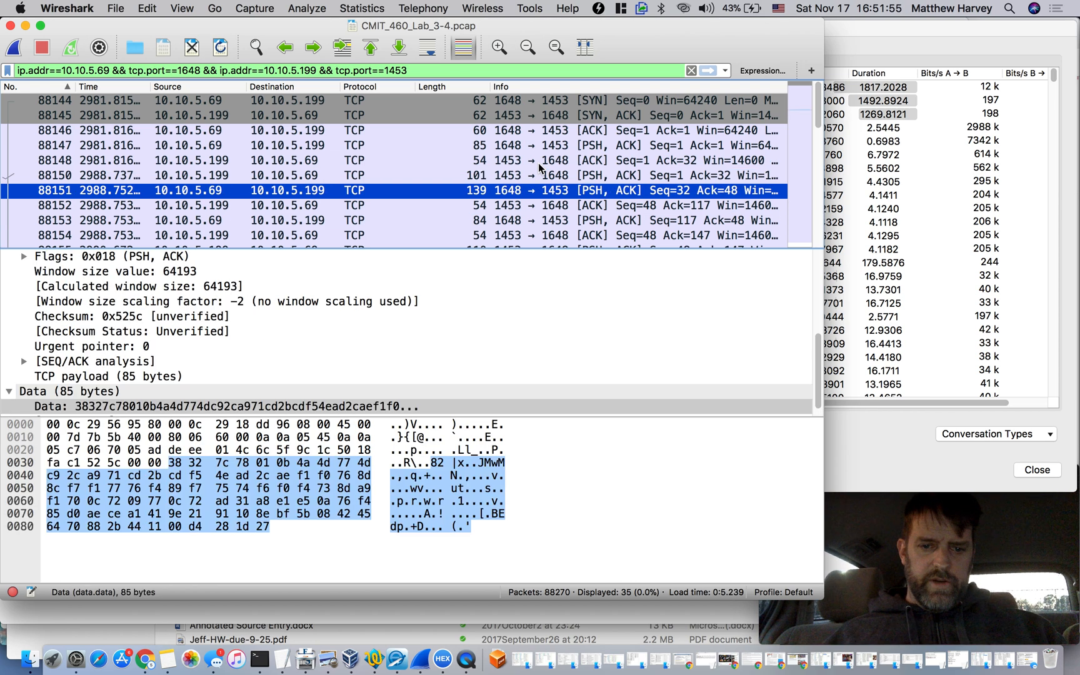
{"action": "key", "text": "Up"}
{"action": "key", "text": "Down"}
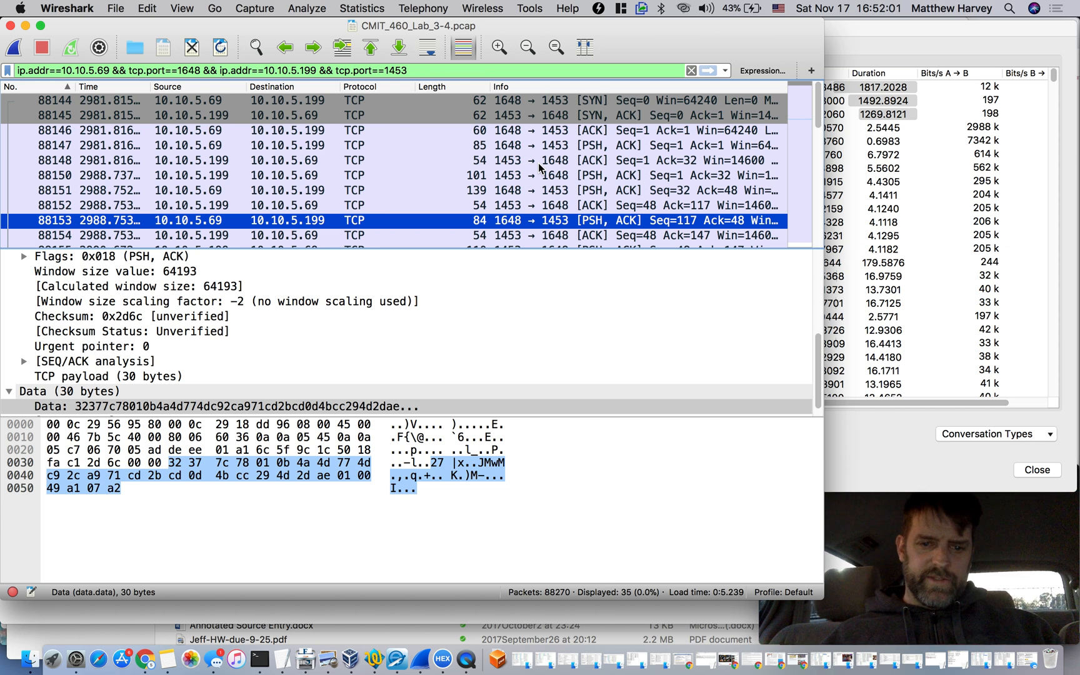
{"action": "key", "text": "Down"}
{"action": "key", "text": "Down"}
{"action": "key", "text": "Down"}
{"action": "key", "text": "Down"}
{"action": "key", "text": "Down"}
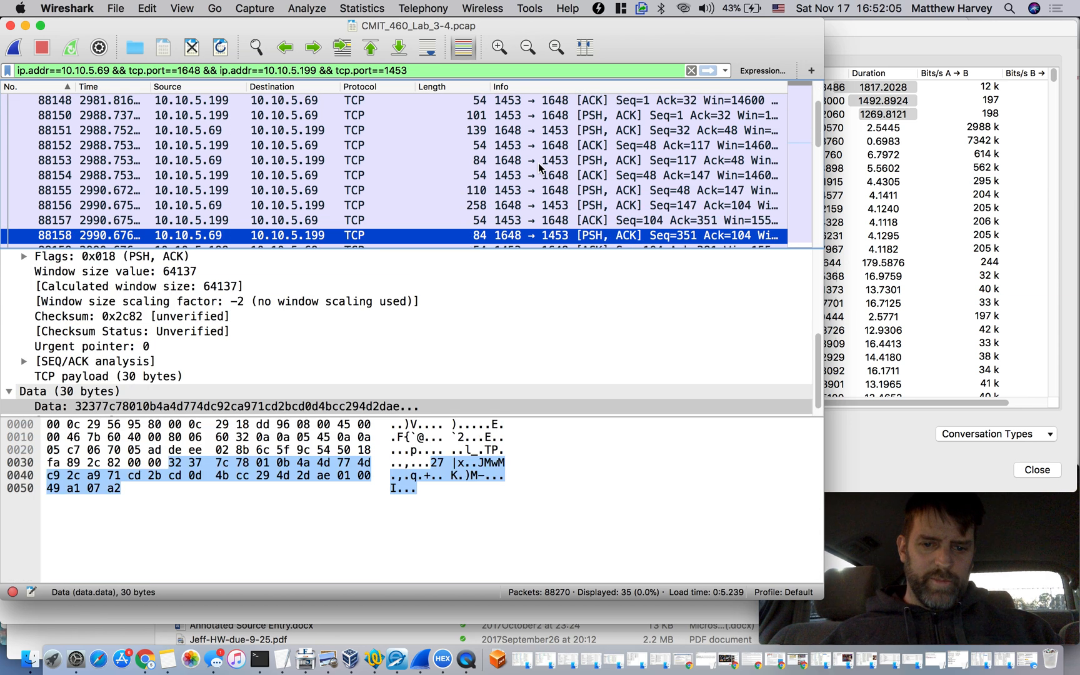
Examine the payloads of packets 88159 through 88185, including the exchange in packets 88182 and 88183
{"action": "key", "text": "Down"}
{"action": "key", "text": "Down"}
{"action": "key", "text": "Down"}
{"action": "key", "text": "Down"}
{"action": "key", "text": "Down"}
{"action": "key", "text": "Down"}
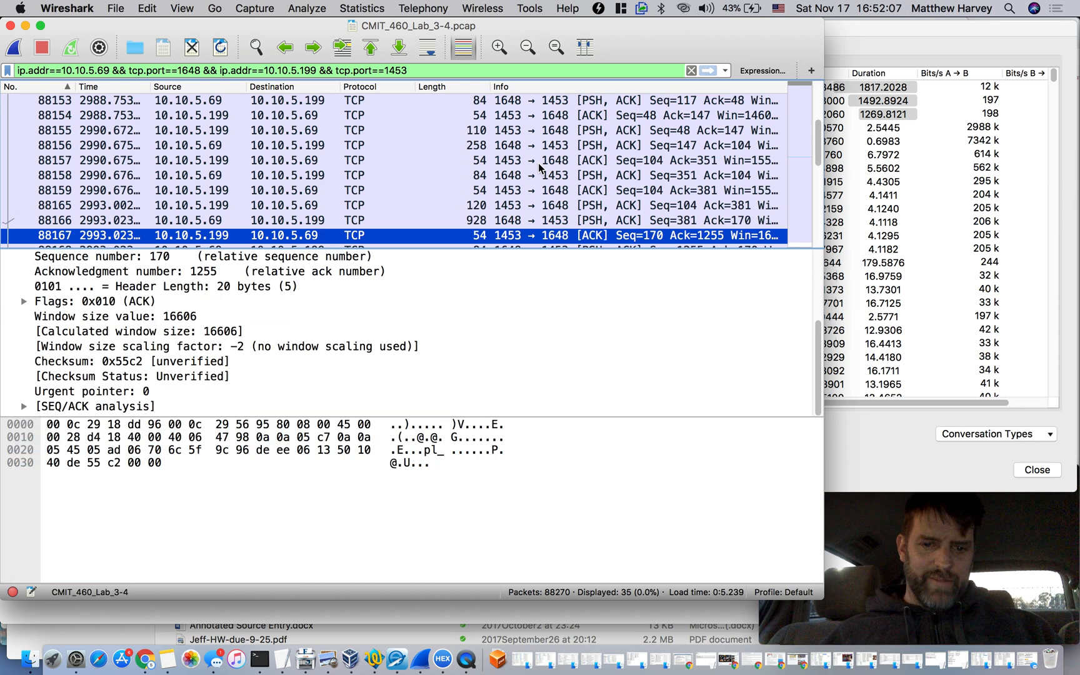
{"action": "key", "text": "Down"}
{"action": "key", "text": "Down"}
{"action": "key", "text": "Down"}
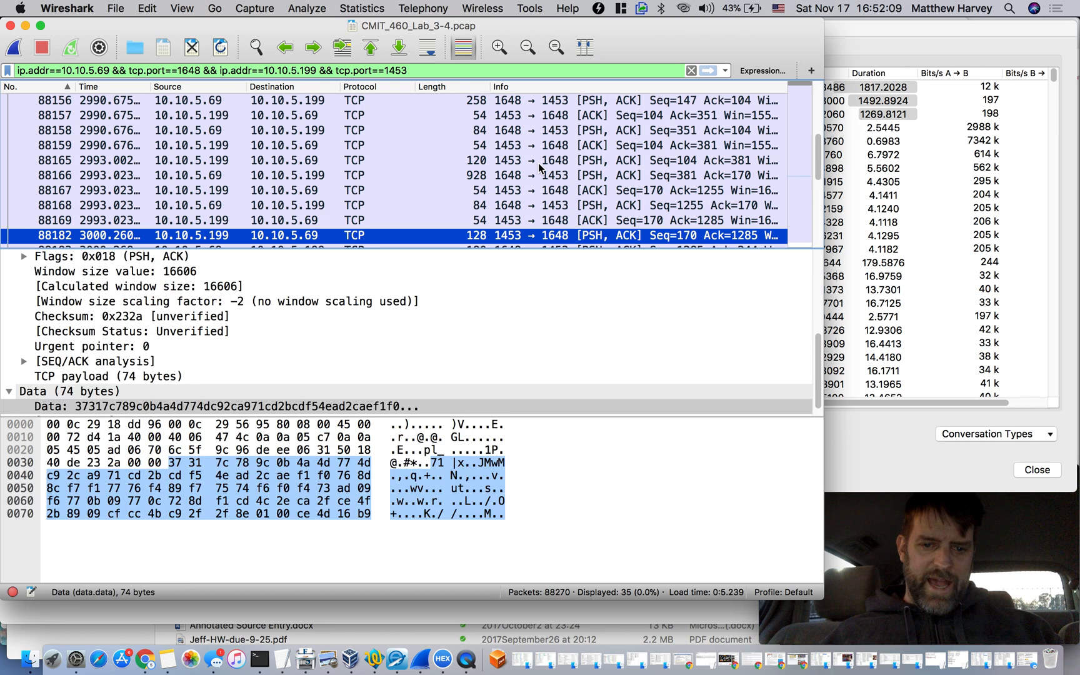
{"action": "key", "text": "Up"}
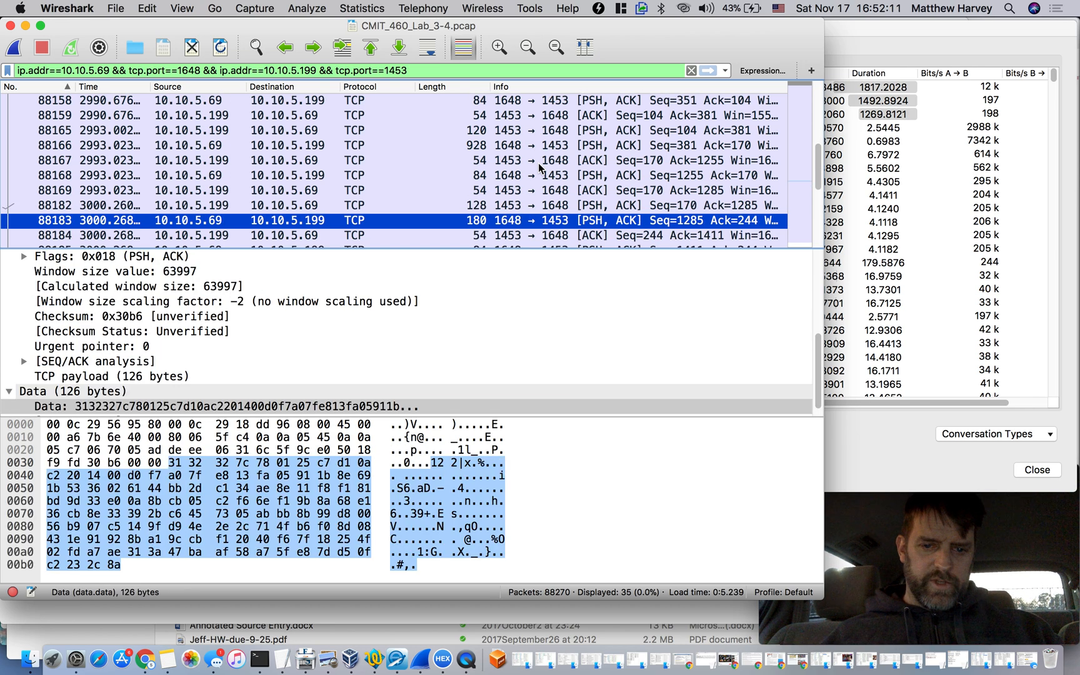
{"action": "key", "text": "Down"}
{"action": "key", "text": "Down"}
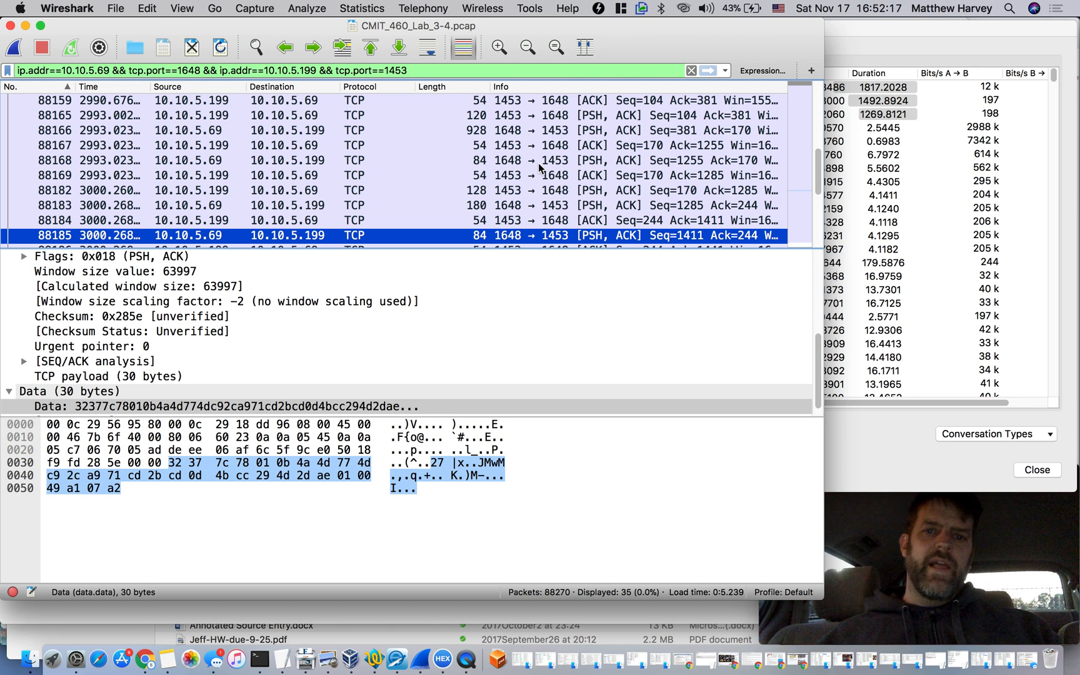
Inspect the last packets of the filtered conversation, from 88205 back to the data payload of packet 88202
{"action": "scroll", "coordinate": [544, 200], "scroll_direction": "down", "scroll_amount": 5}
{"action": "left_click", "coordinate": [534, 207]}
{"action": "key", "text": "Down"}
{"action": "key", "text": "Down"}
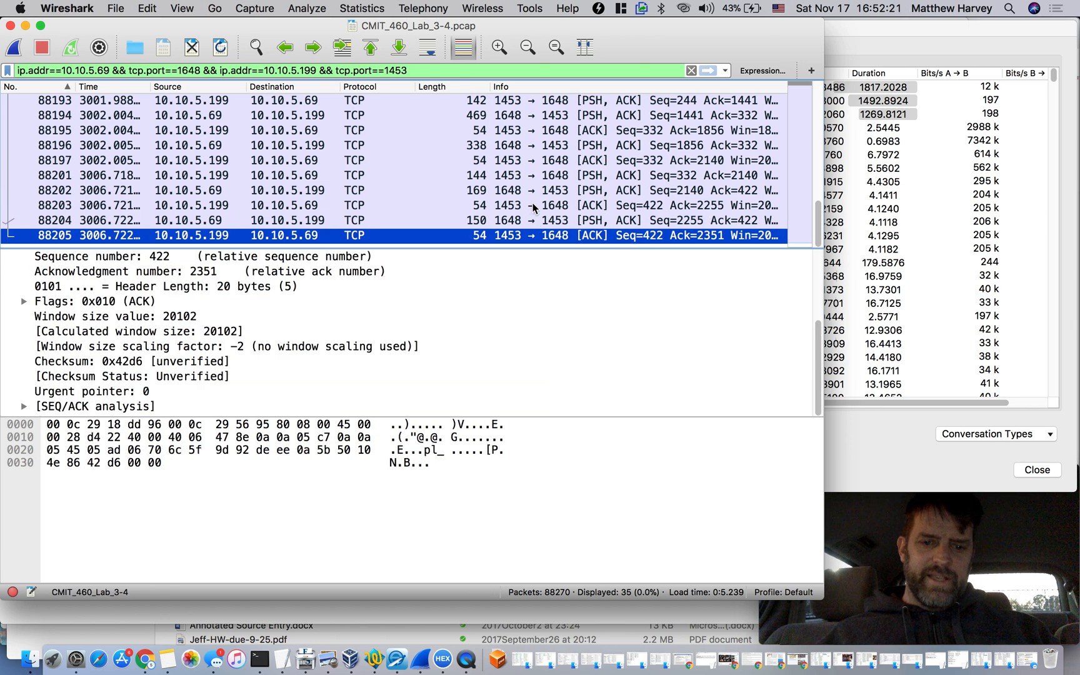
{"action": "key", "text": "Up"}
{"action": "key", "text": "Up"}
{"action": "key", "text": "Up"}
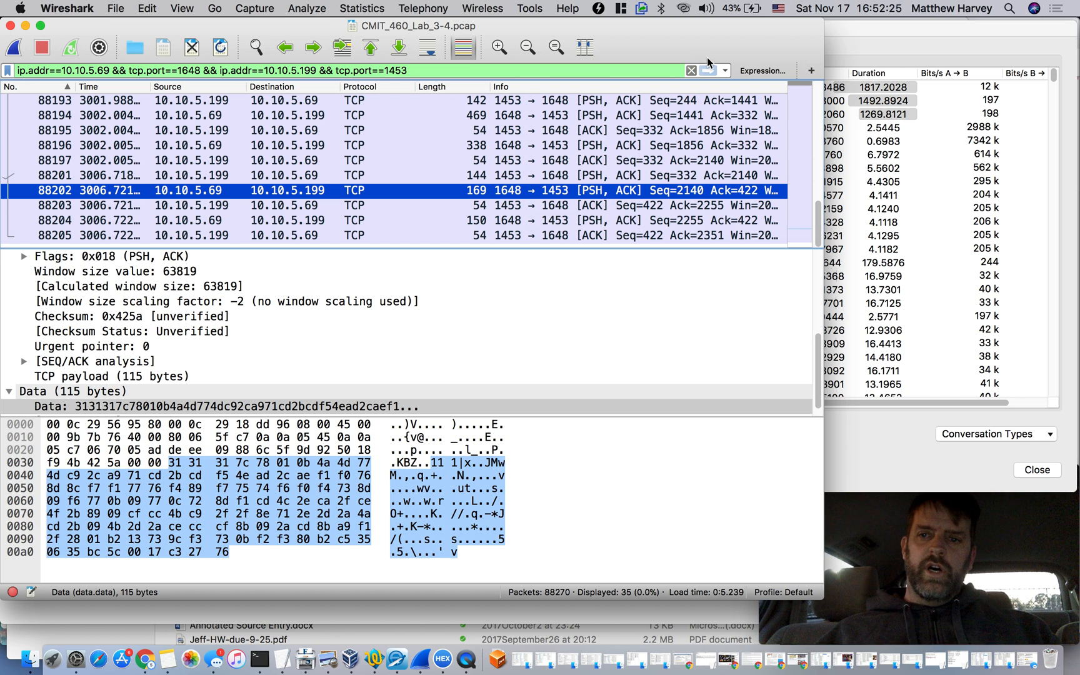
Apply a display filter for both directions of the TCP conversation between 10.10.5.199 port 32992 and 10.10.5.69 port 445
{"action": "left_click", "coordinate": [841, 25]}
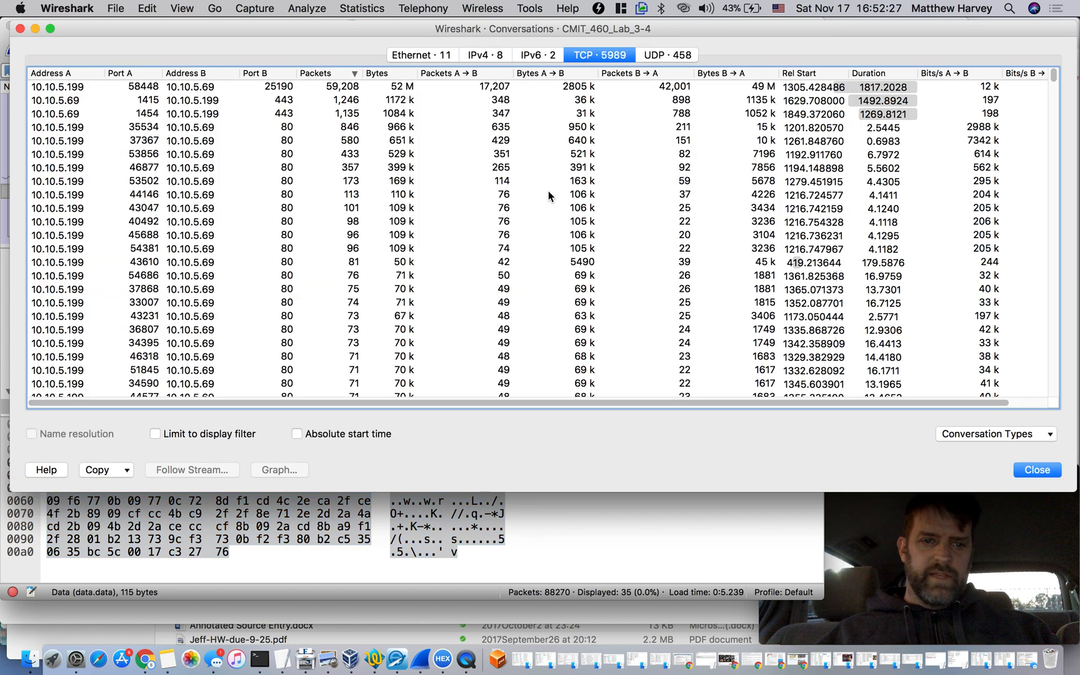
{"action": "scroll", "coordinate": [394, 163], "scroll_direction": "down", "scroll_amount": 5}
{"action": "scroll", "coordinate": [393, 166], "scroll_direction": "down", "scroll_amount": 2}
{"action": "left_click", "coordinate": [306, 250]}
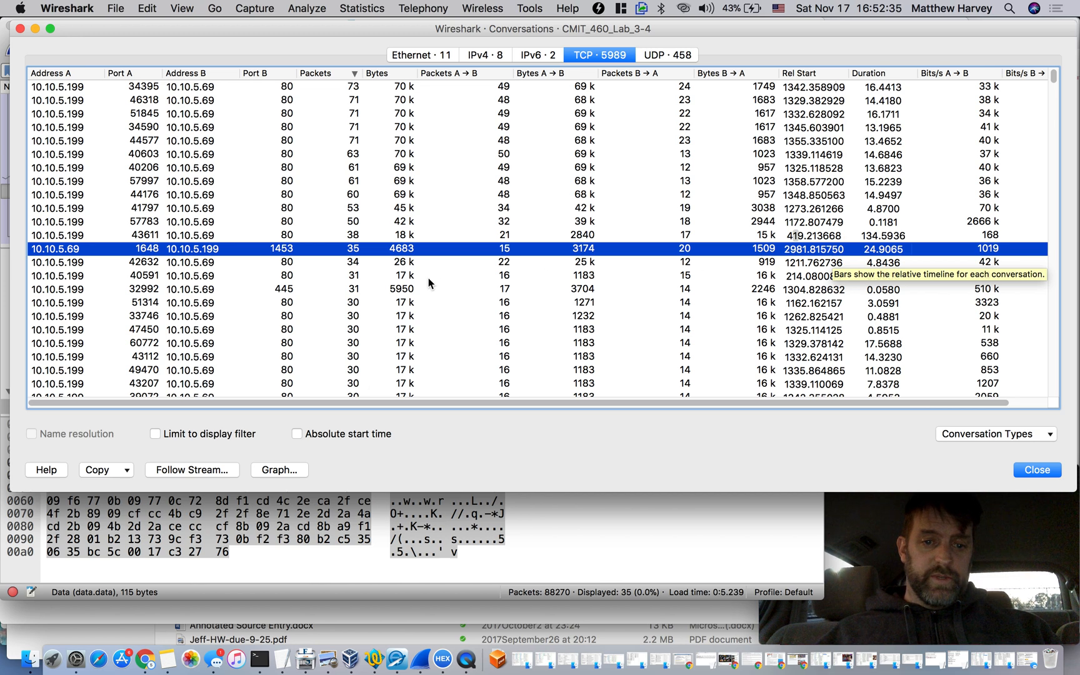
{"action": "left_click", "coordinate": [294, 290]}
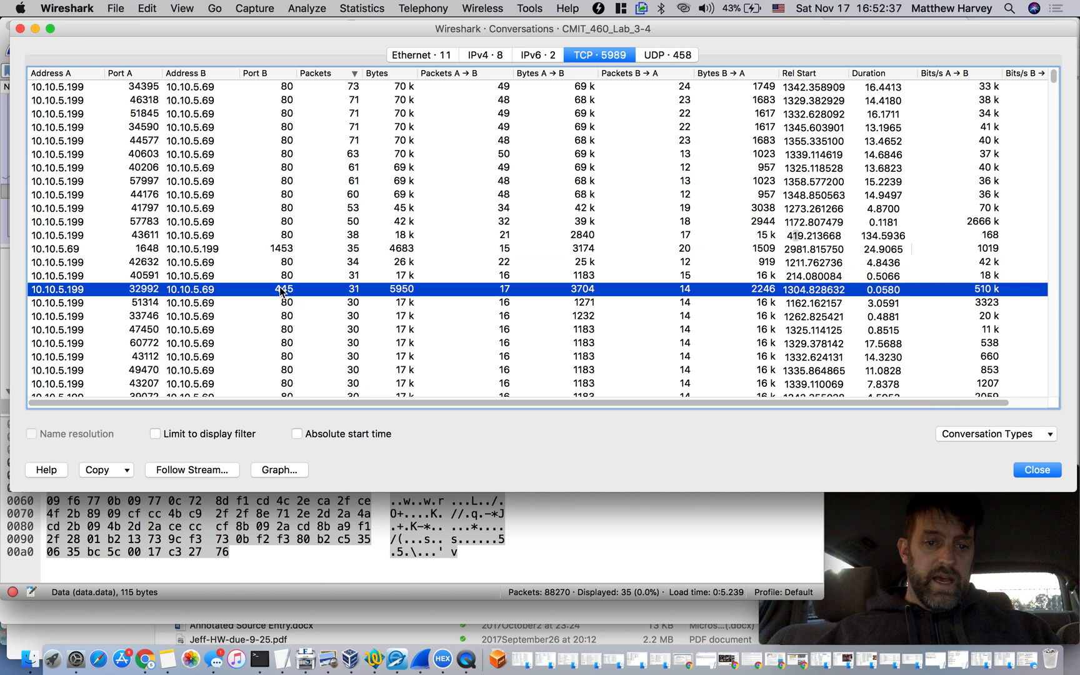
{"action": "scroll", "coordinate": [291, 287], "scroll_direction": "down", "scroll_amount": 3}
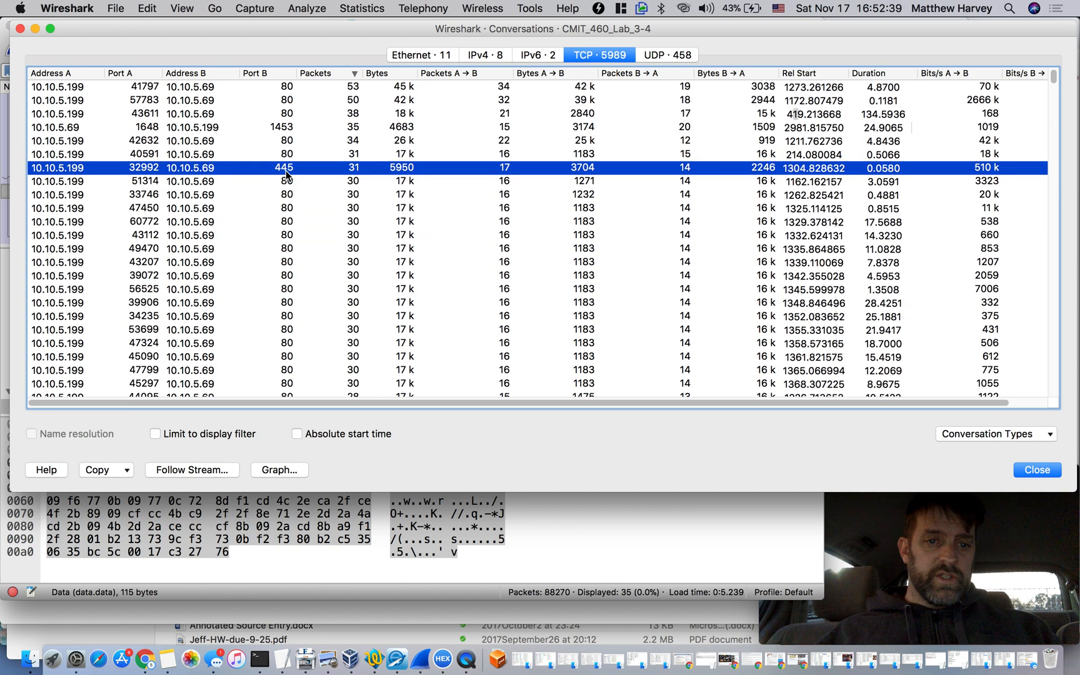
{"action": "right_click", "coordinate": [286, 171]}
{"action": "mouse_move", "coordinate": [331, 180]}
{"action": "mouse_move", "coordinate": [438, 184]}
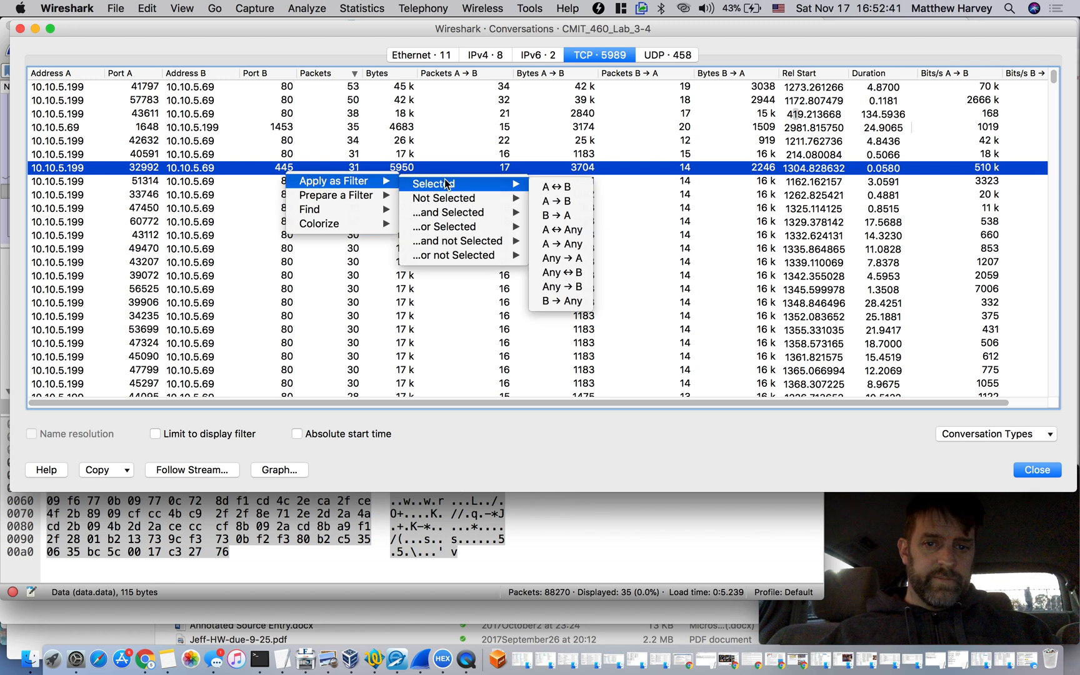
{"action": "left_click", "coordinate": [554, 186]}
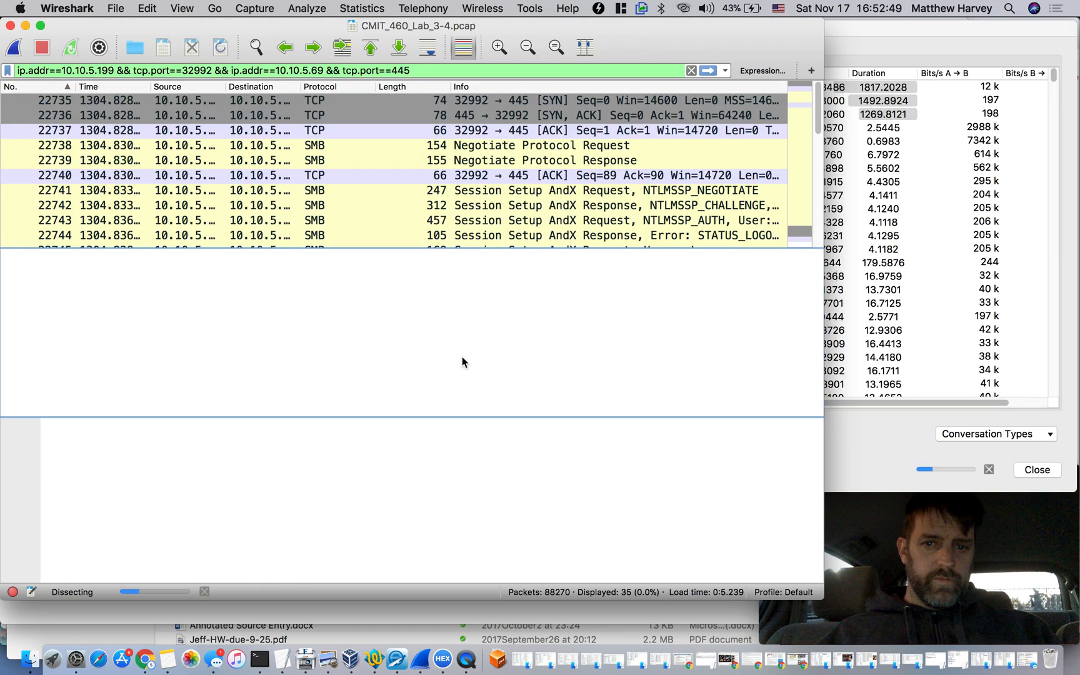
Step through the filtered SMB packets and follow the TCP stream from the NetPathCanonicalize request in packet 22761
{"action": "left_click", "coordinate": [537, 134]}
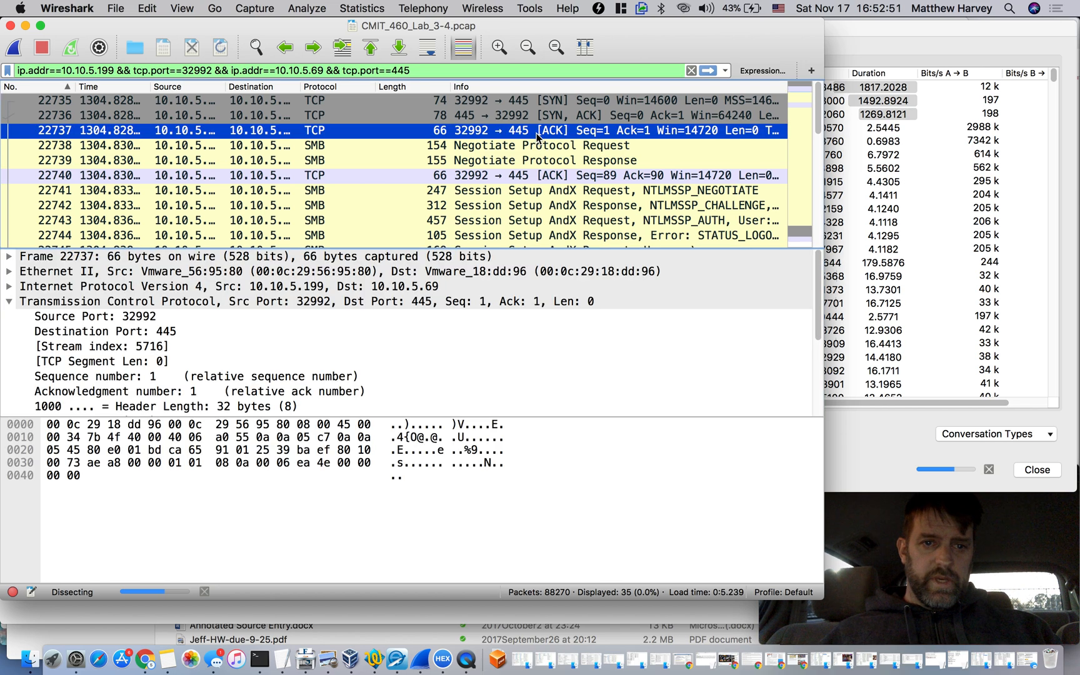
{"action": "key", "text": "Down"}
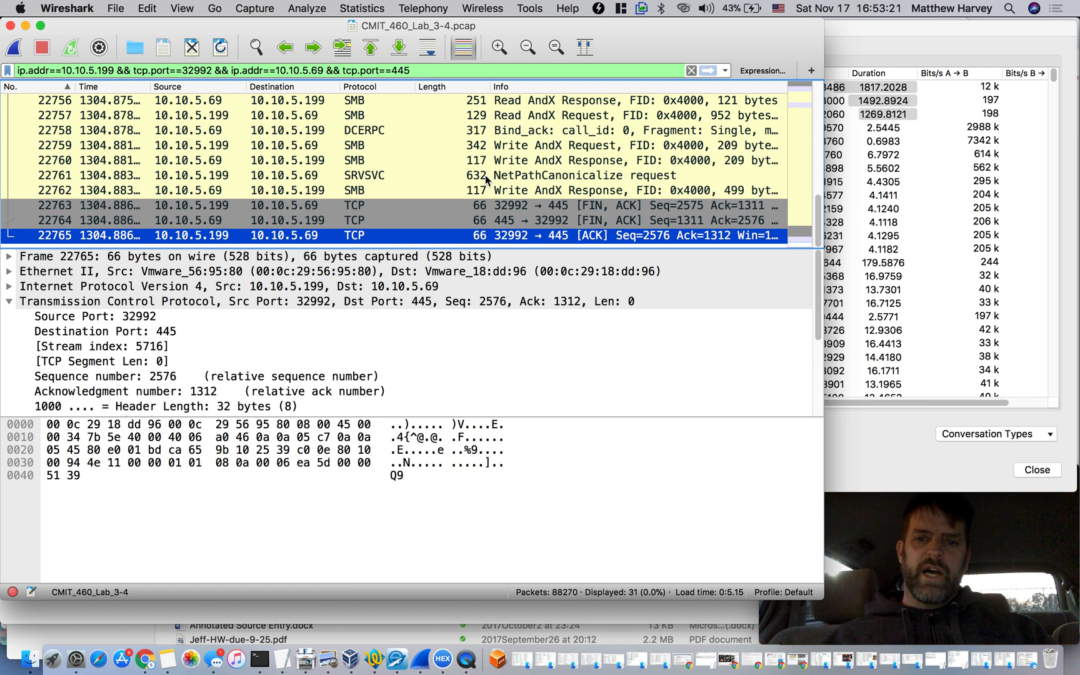
{"action": "left_click", "coordinate": [532, 182]}
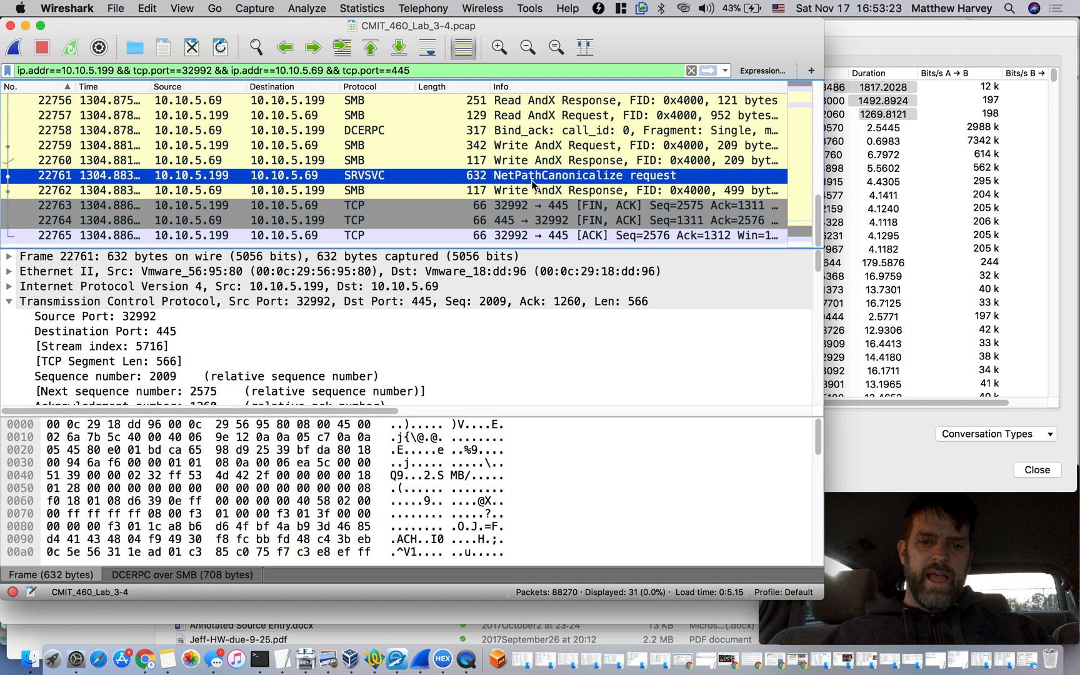
{"action": "right_click", "coordinate": [532, 181]}
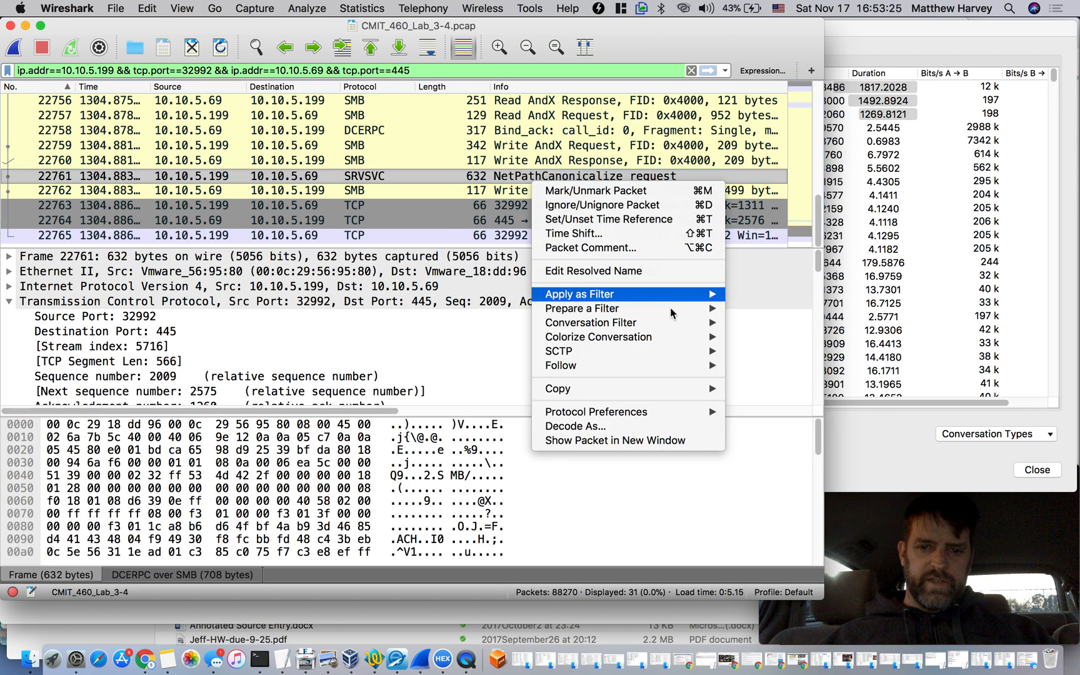
{"action": "mouse_move", "coordinate": [682, 337]}
{"action": "mouse_move", "coordinate": [706, 365]}
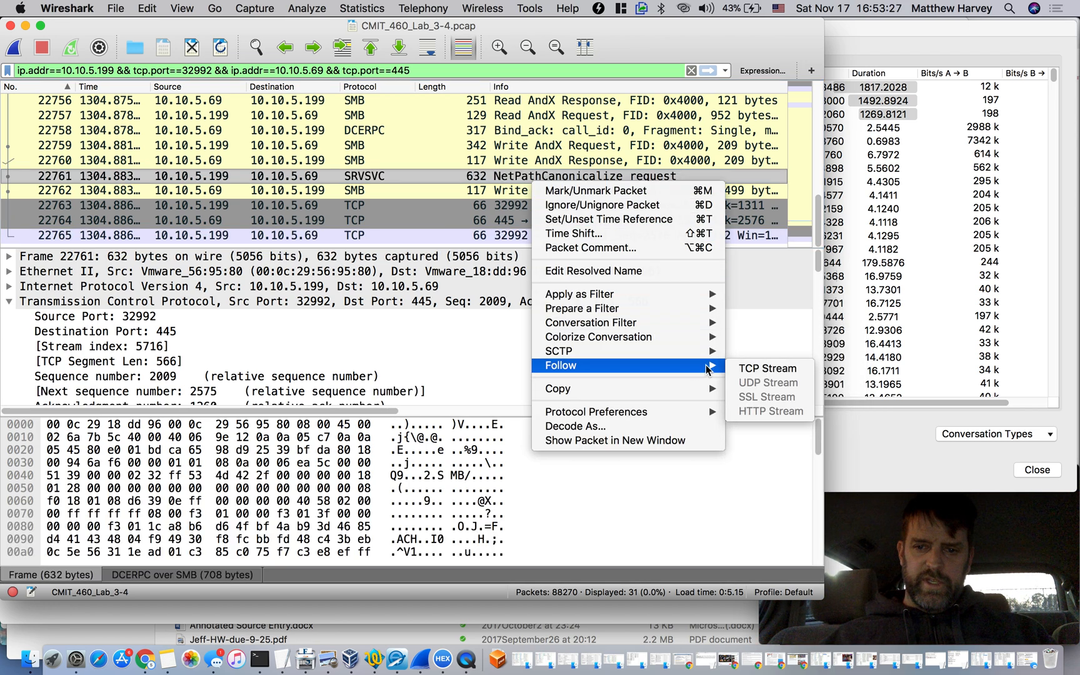
{"action": "left_click", "coordinate": [753, 368]}
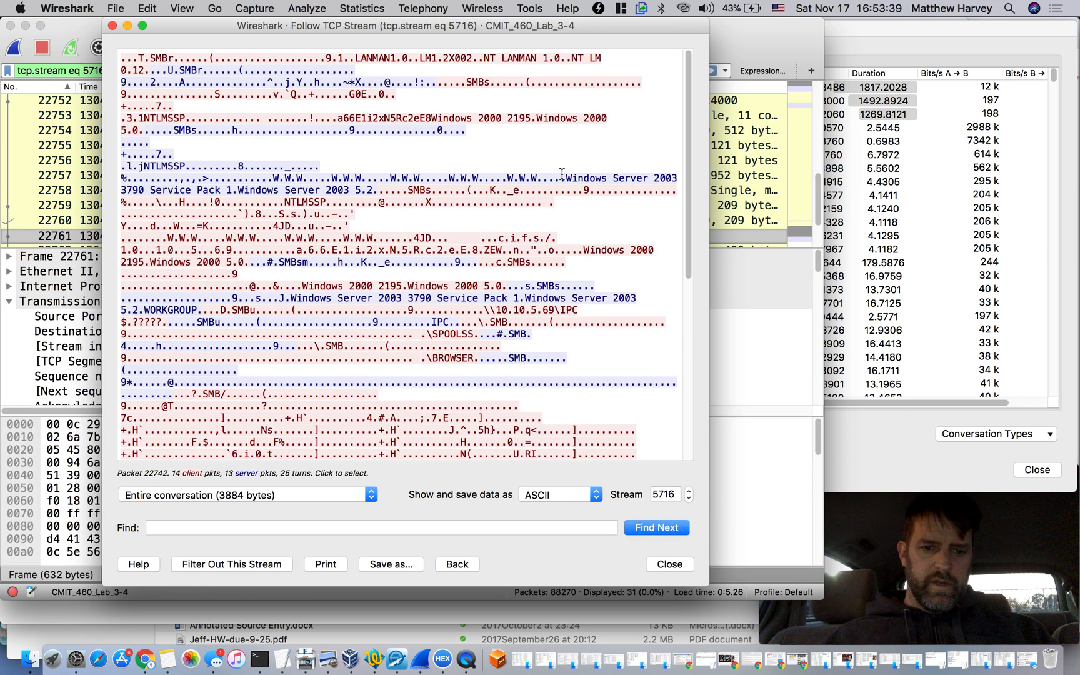
Examine the LANMAN1.0, SMB, NT LM 0.12 and NTLMSSP strings at the start of the followed stream
{"action": "left_click", "coordinate": [506, 82]}
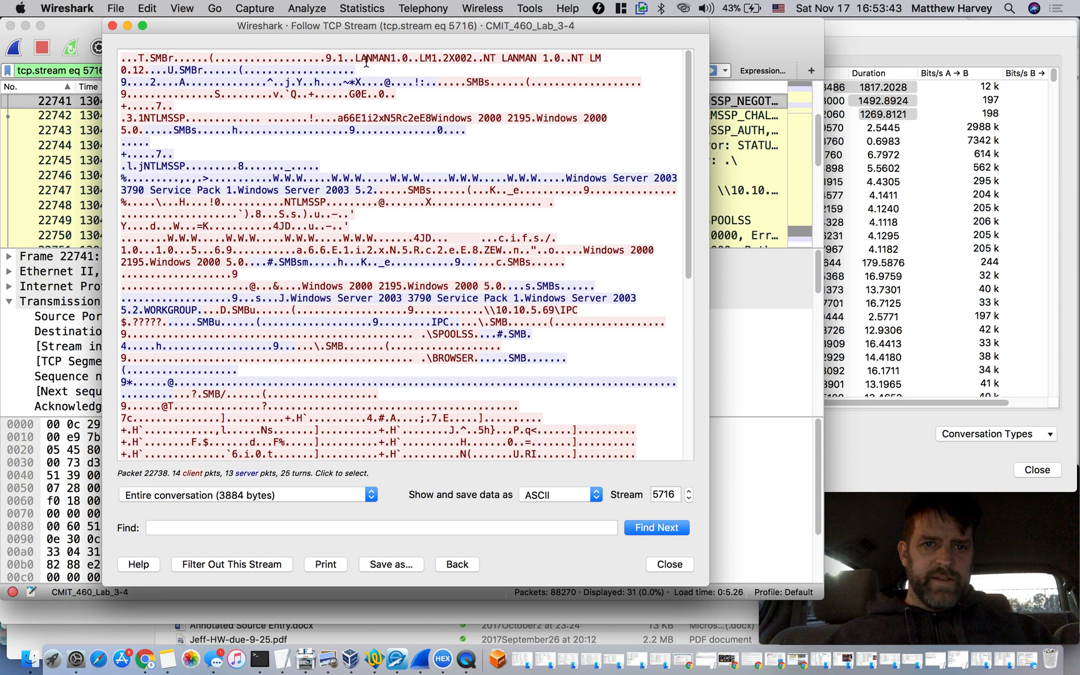
{"action": "left_click_drag", "start_coordinate": [357, 58], "coordinate": [389, 59]}
{"action": "left_click", "coordinate": [390, 62]}
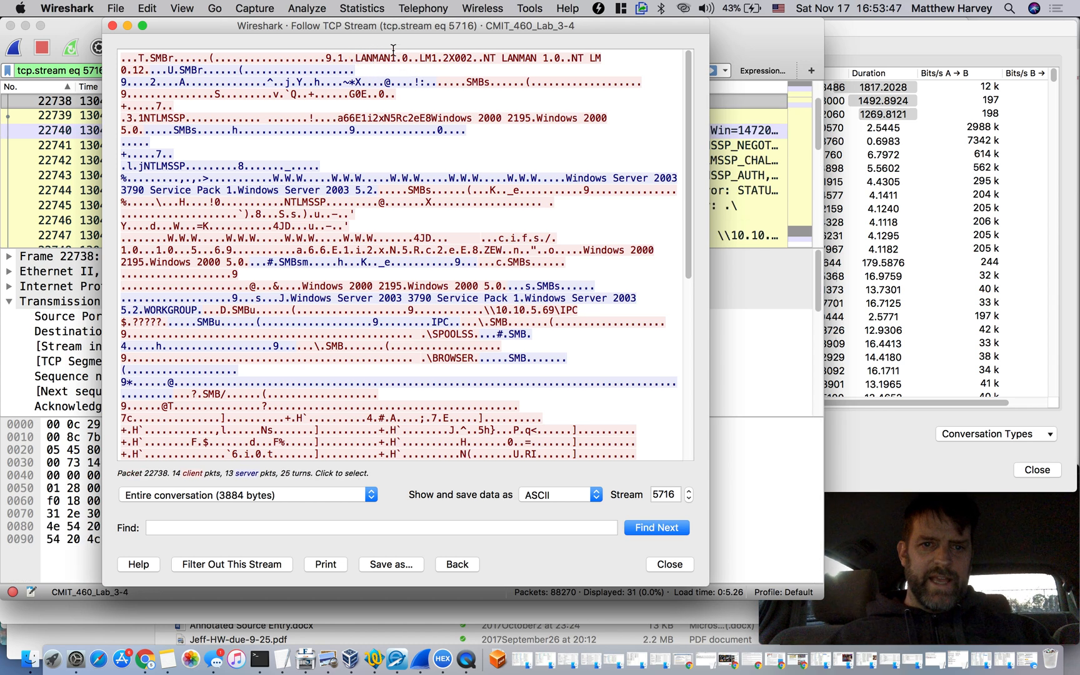
{"action": "left_click", "coordinate": [467, 83]}
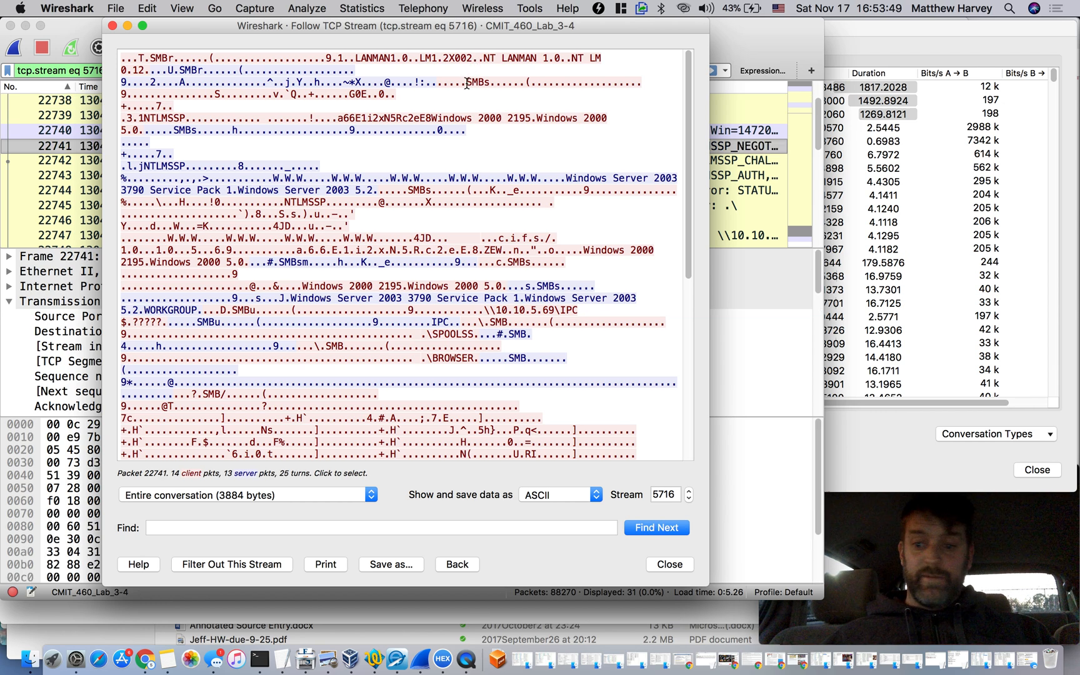
{"action": "left_click_drag", "start_coordinate": [466, 83], "coordinate": [484, 83]}
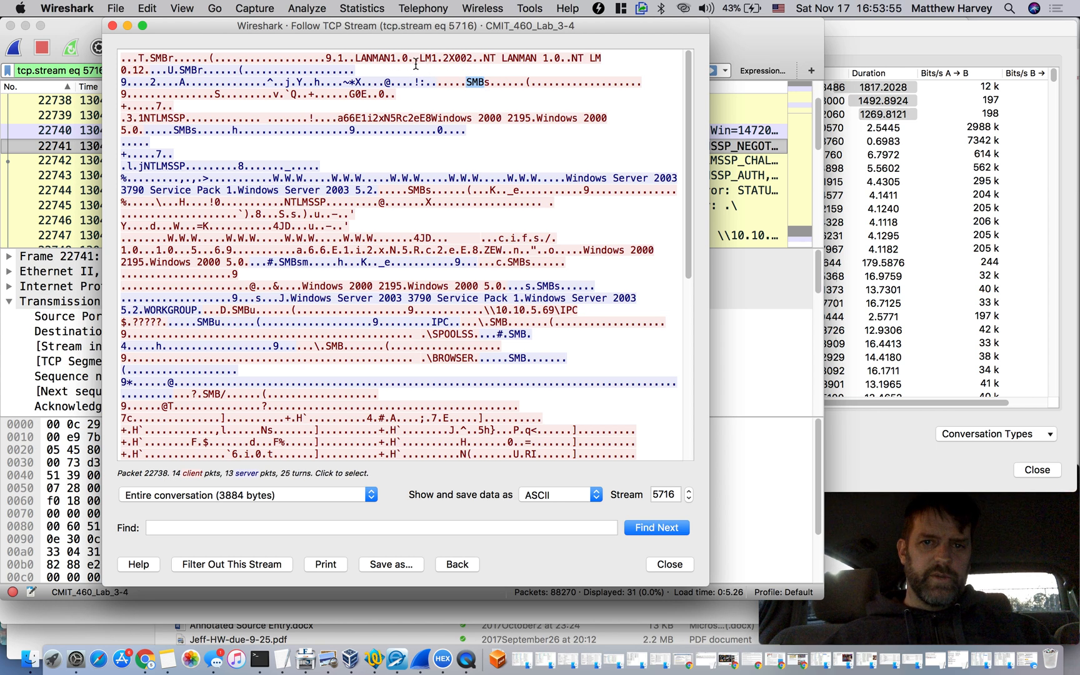
{"action": "left_click", "coordinate": [576, 56]}
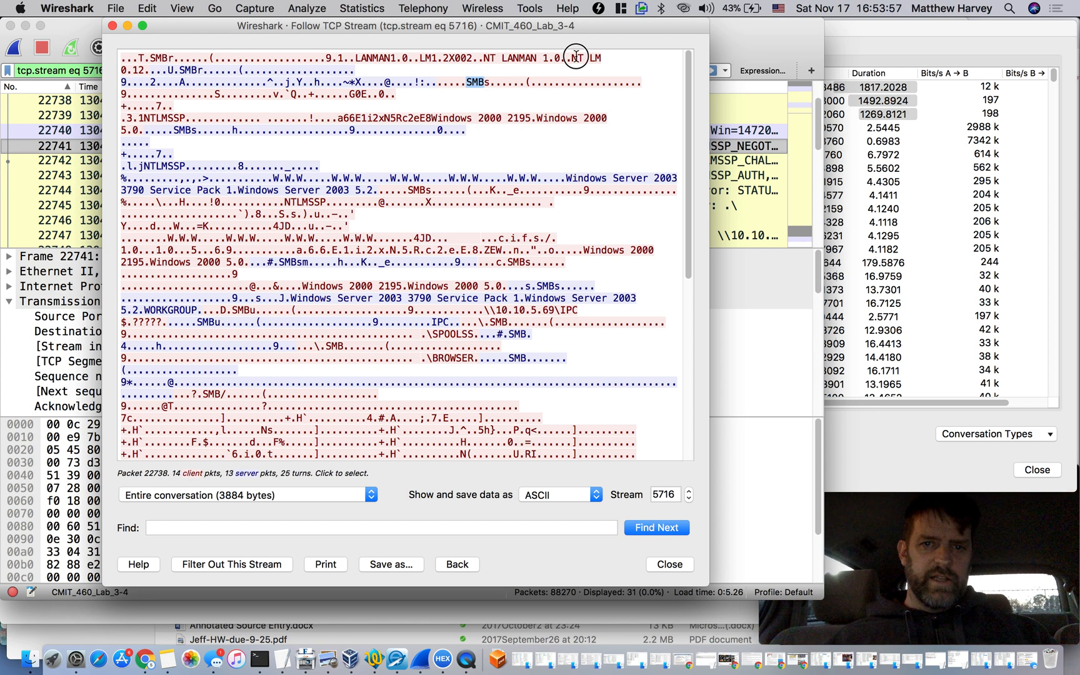
{"action": "mouse_move", "coordinate": [573, 59]}
{"action": "left_mouse_down"}
{"action": "mouse_move", "coordinate": [592, 58]}
{"action": "mouse_move", "coordinate": [574, 56]}
{"action": "left_mouse_up"}
{"action": "left_click", "coordinate": [574, 56]}
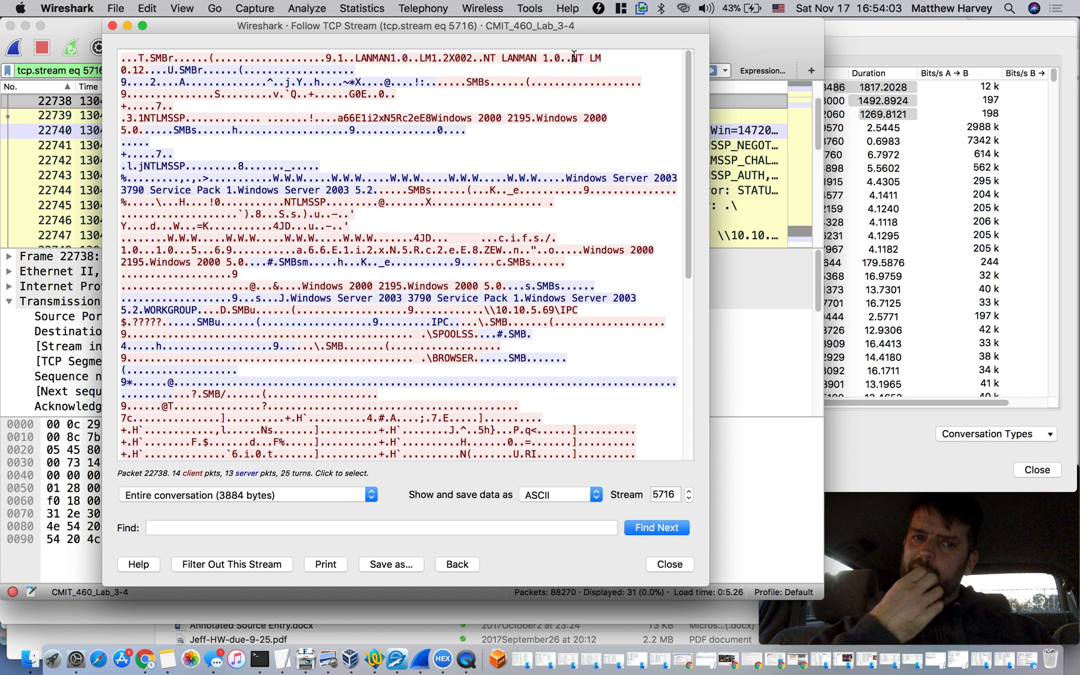
{"action": "left_click", "coordinate": [208, 100]}
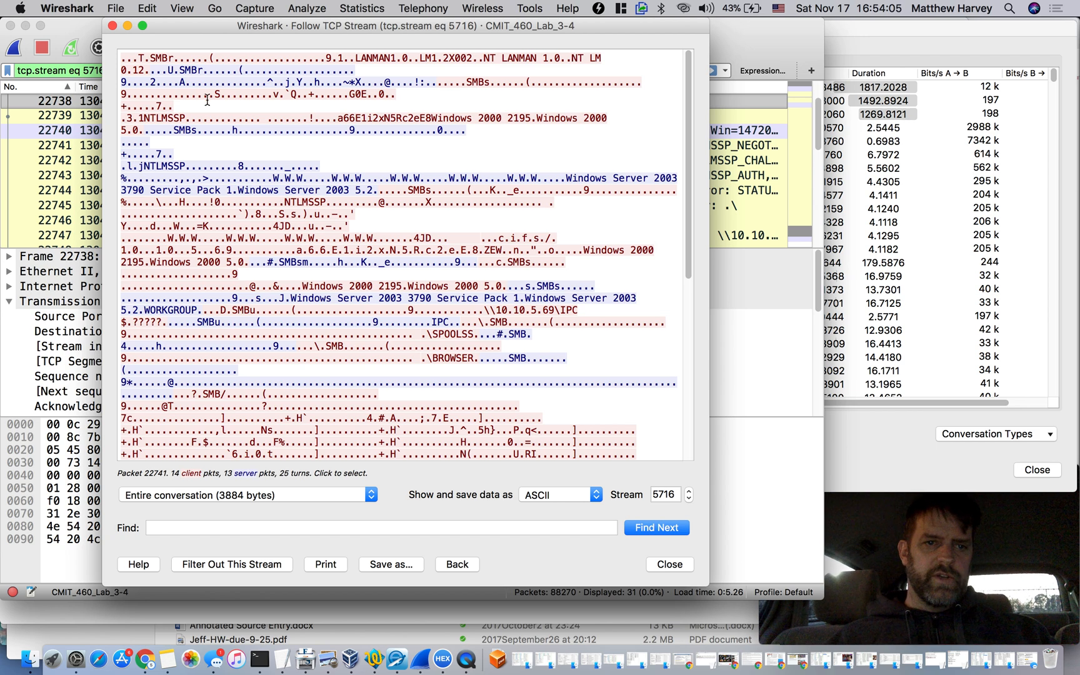
{"action": "left_click_drag", "start_coordinate": [139, 117], "coordinate": [174, 116]}
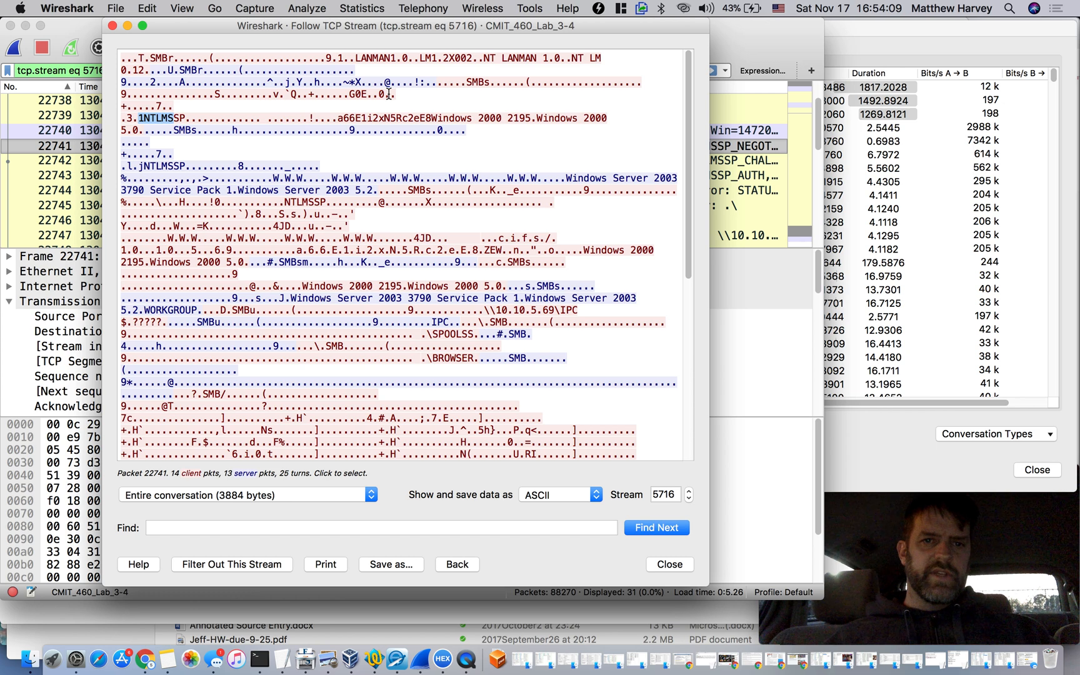
Examine the client's Windows 2000 5.0 and the server's Windows Server 2003 5.2 version strings in the followed stream
{"action": "left_click_drag", "start_coordinate": [537, 117], "coordinate": [607, 118]}
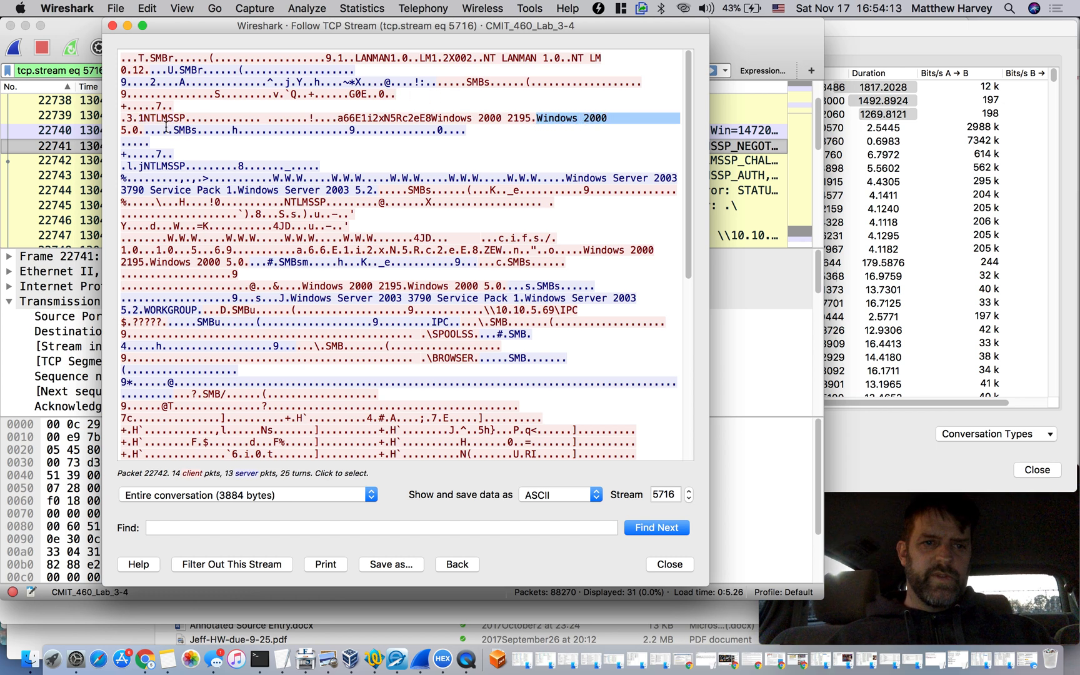
{"action": "left_click", "coordinate": [534, 119]}
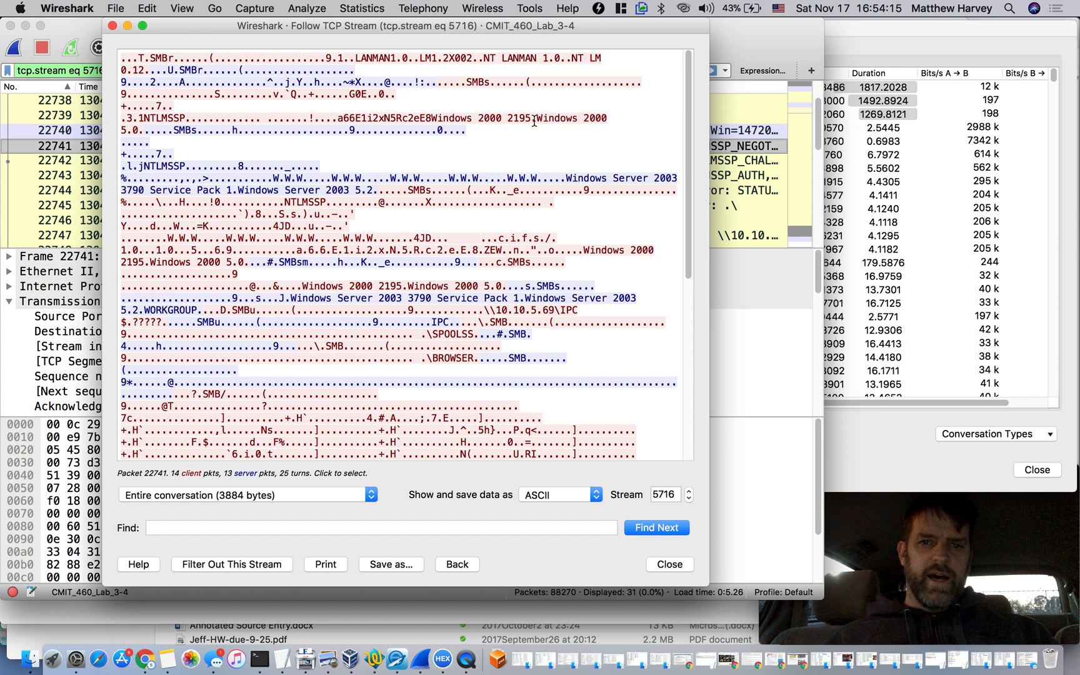
{"action": "left_click_drag", "start_coordinate": [536, 117], "coordinate": [139, 131]}
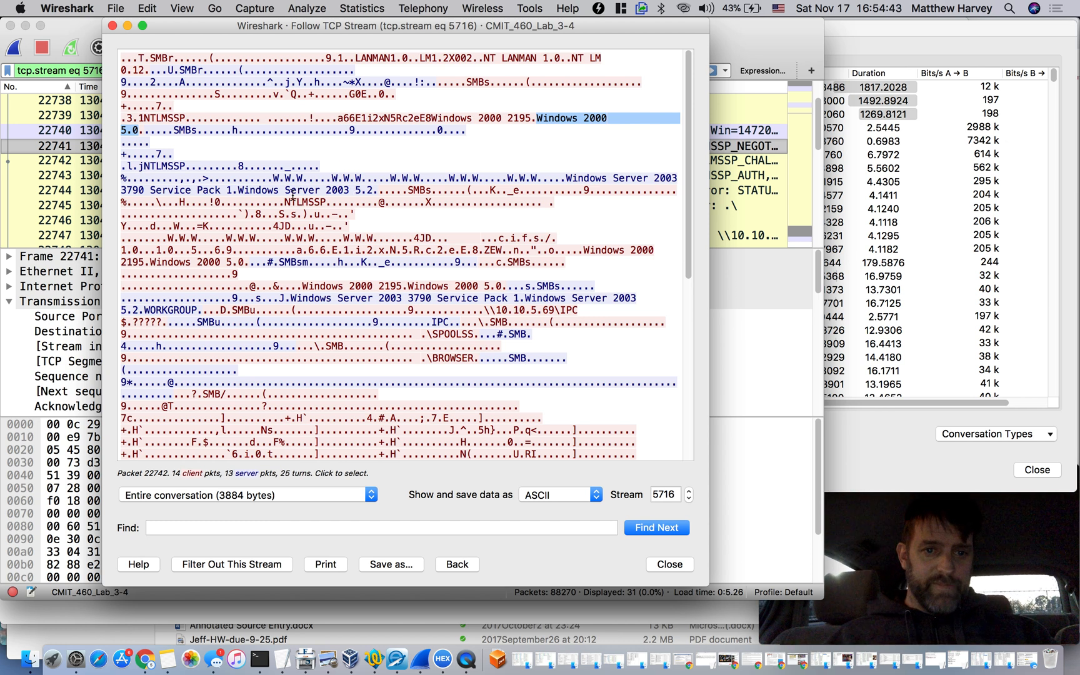
{"action": "left_click", "coordinate": [252, 190]}
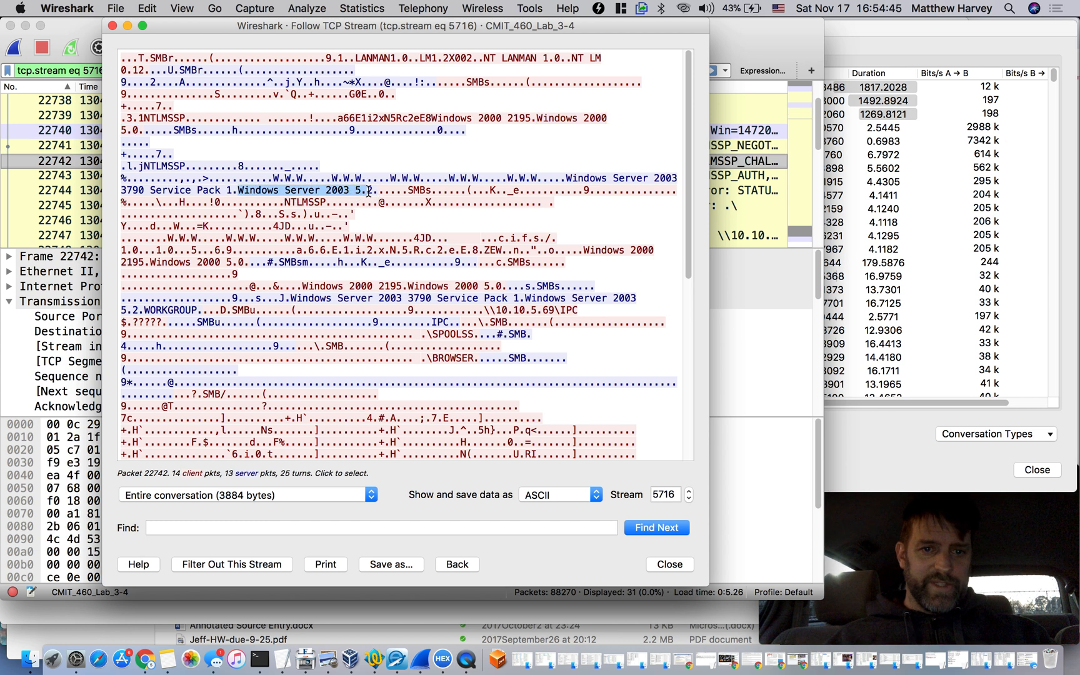
{"action": "double_click", "coordinate": [357, 191]}
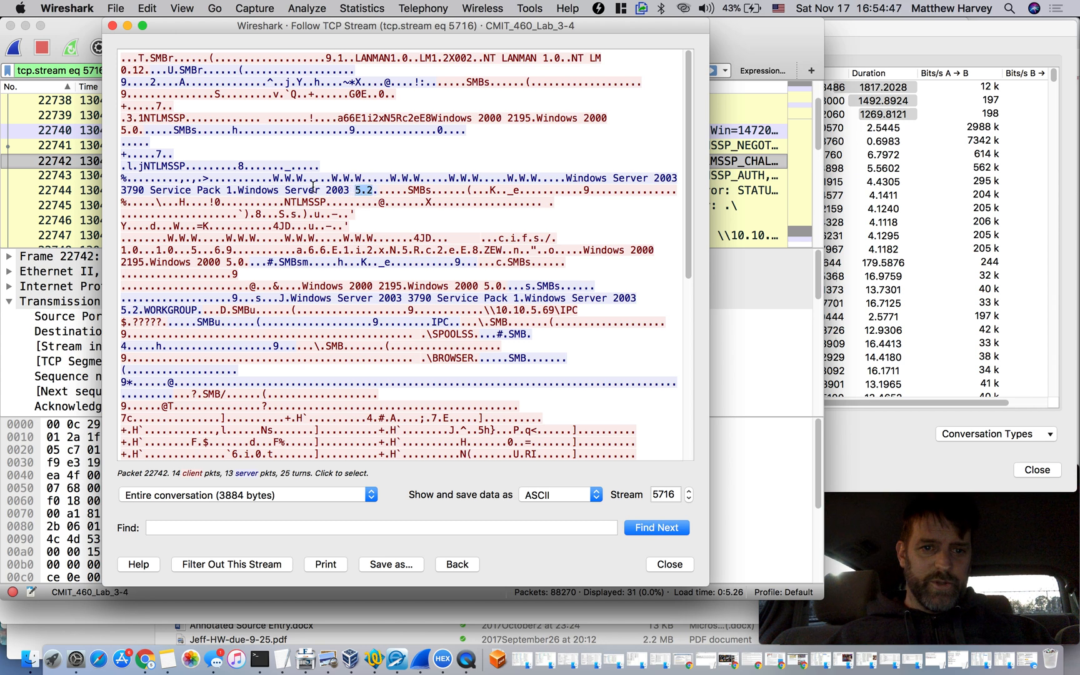
{"action": "left_click_drag", "start_coordinate": [323, 190], "coordinate": [374, 191]}
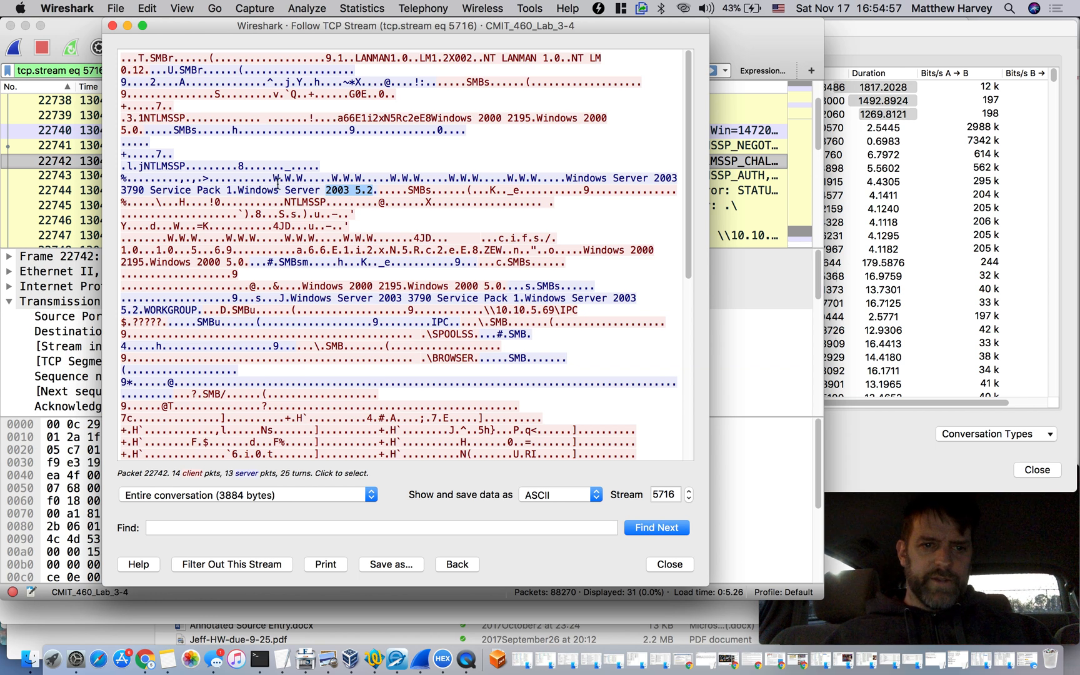
{"action": "left_click", "coordinate": [303, 181]}
{"action": "left_click_drag", "start_coordinate": [278, 181], "coordinate": [372, 189]}
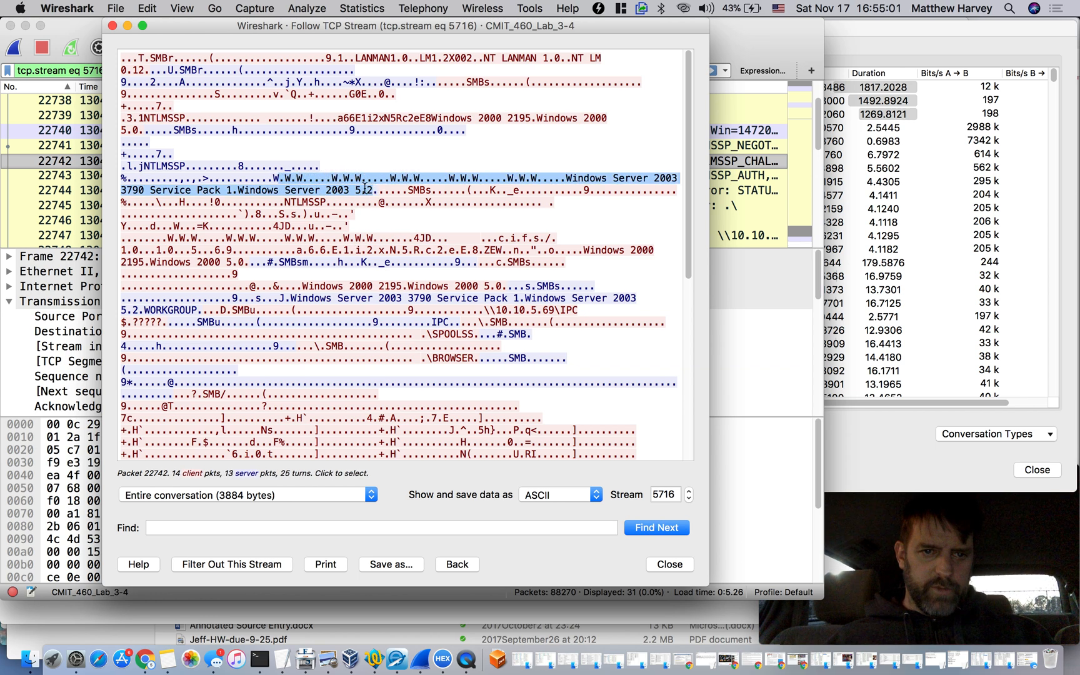
Examine the \IPC$, \SPOOLSS and \BROWSER strings and the end of the followed stream, and close the stream window
{"action": "scroll", "coordinate": [366, 281], "scroll_direction": "down", "scroll_amount": 5}
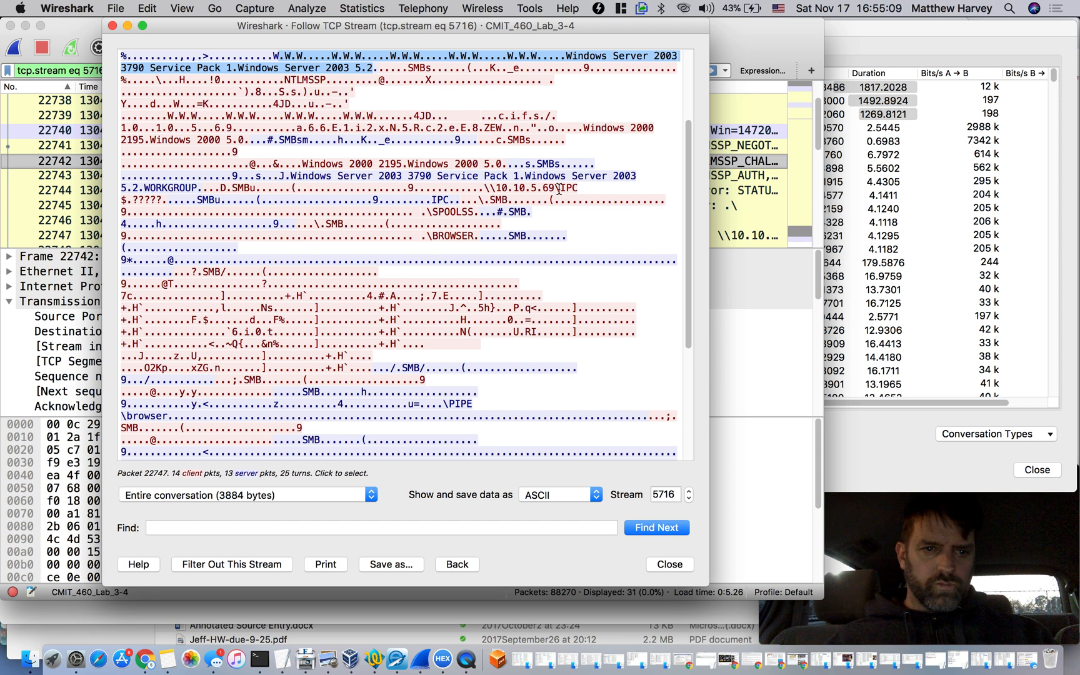
{"action": "left_click_drag", "start_coordinate": [561, 188], "coordinate": [125, 200]}
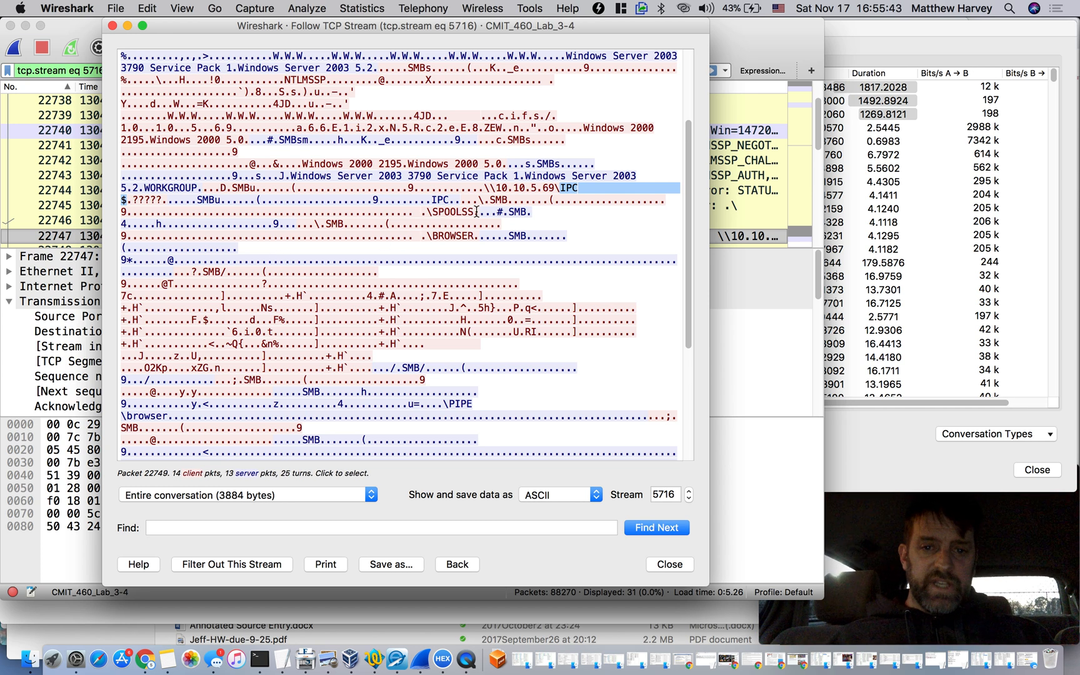
{"action": "left_click_drag", "start_coordinate": [427, 213], "coordinate": [473, 211]}
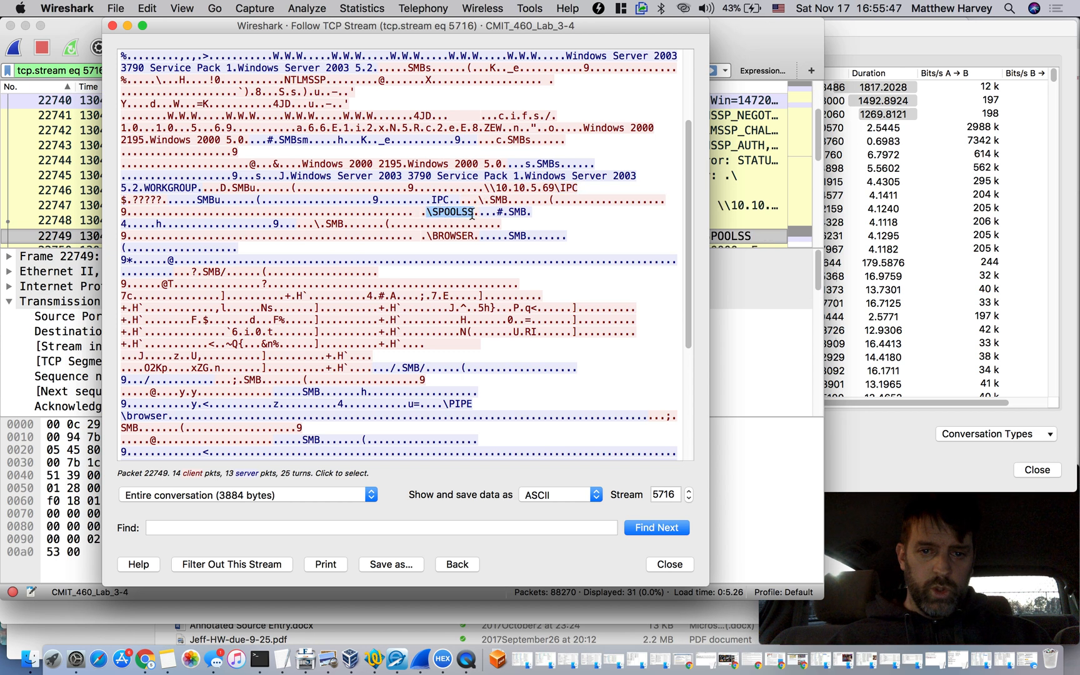
{"action": "left_click", "coordinate": [446, 230]}
{"action": "left_click_drag", "start_coordinate": [426, 236], "coordinate": [476, 236]}
{"action": "scroll", "coordinate": [454, 264], "scroll_direction": "down", "scroll_amount": 3}
{"action": "scroll", "coordinate": [453, 263], "scroll_direction": "down", "scroll_amount": 5}
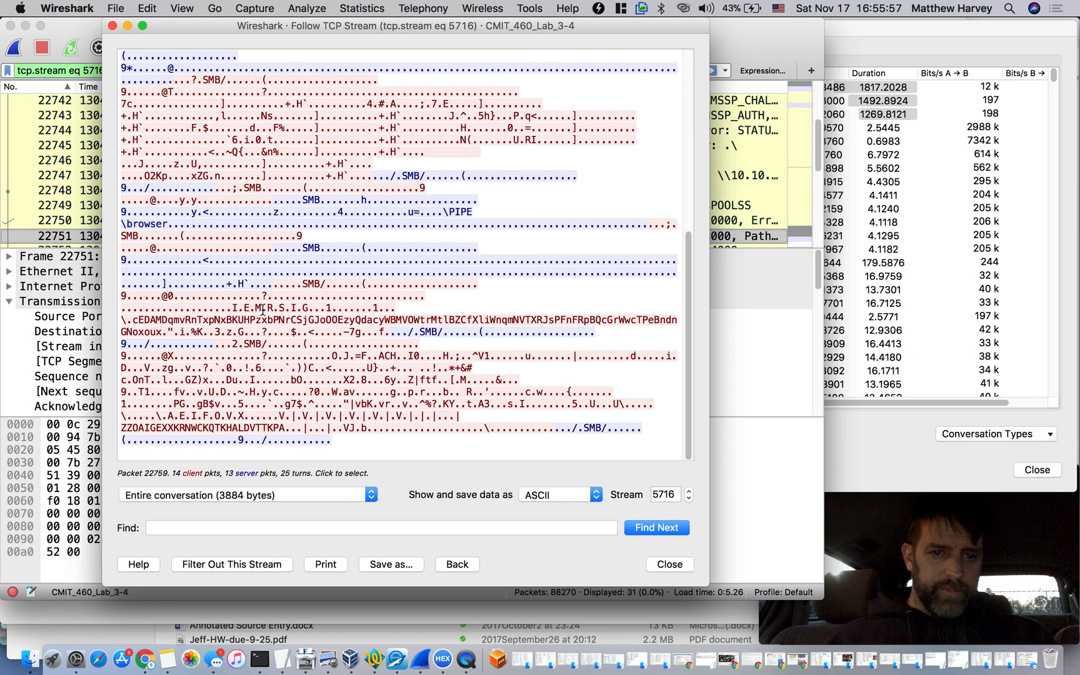
{"action": "left_click", "coordinate": [113, 26]}
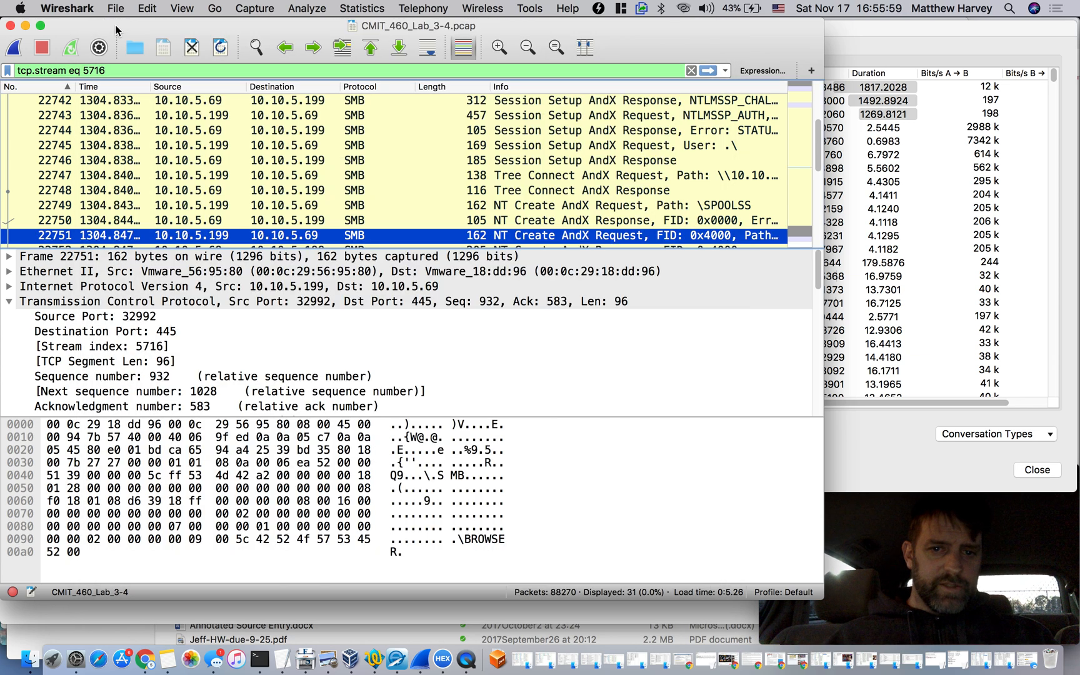
Inspect the Write AndX request in packet 22759 and the data payload of the Read AndX response in packet 22756
{"action": "scroll", "coordinate": [439, 204], "scroll_direction": "down", "scroll_amount": 5}
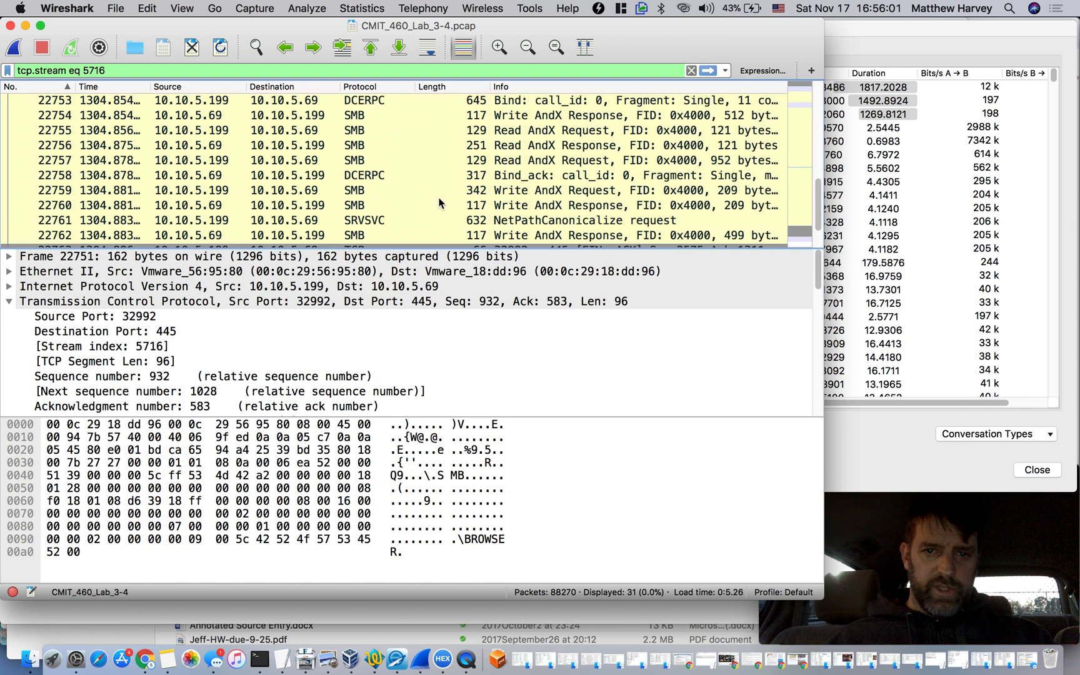
{"action": "left_click", "coordinate": [449, 164]}
{"action": "left_click", "coordinate": [454, 190]}
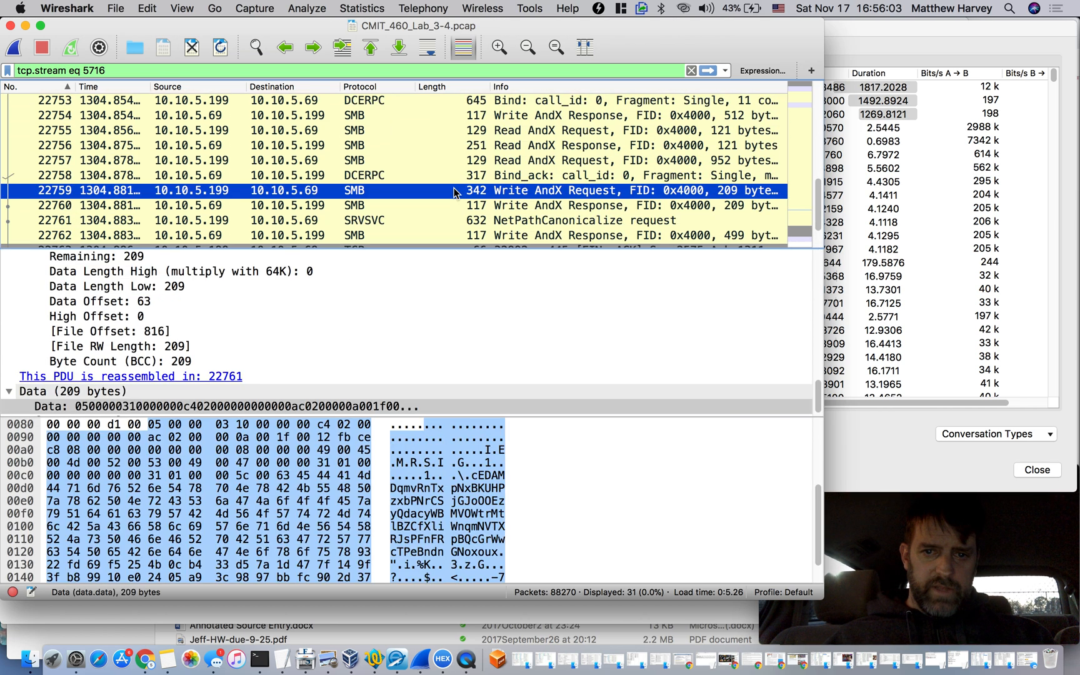
{"action": "left_click", "coordinate": [526, 121]}
{"action": "key", "text": "Down"}
{"action": "key", "text": "Down"}
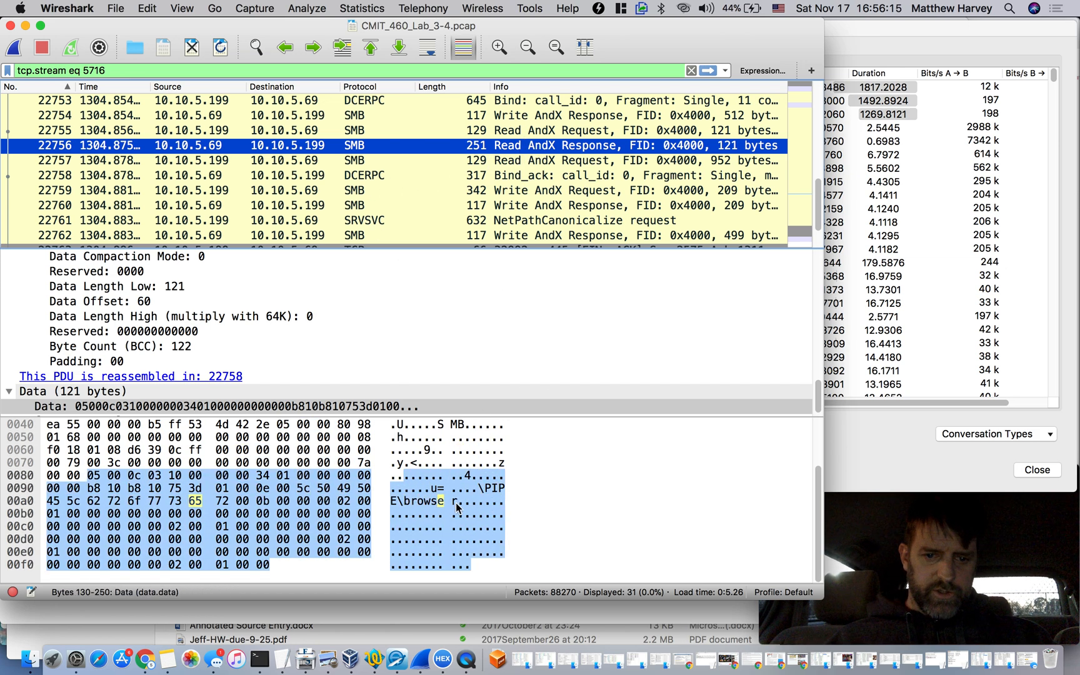
Step back from the Read AndX request in packet 22755 to the DCERPC Bind in packet 22753
{"action": "left_click", "coordinate": [540, 135]}
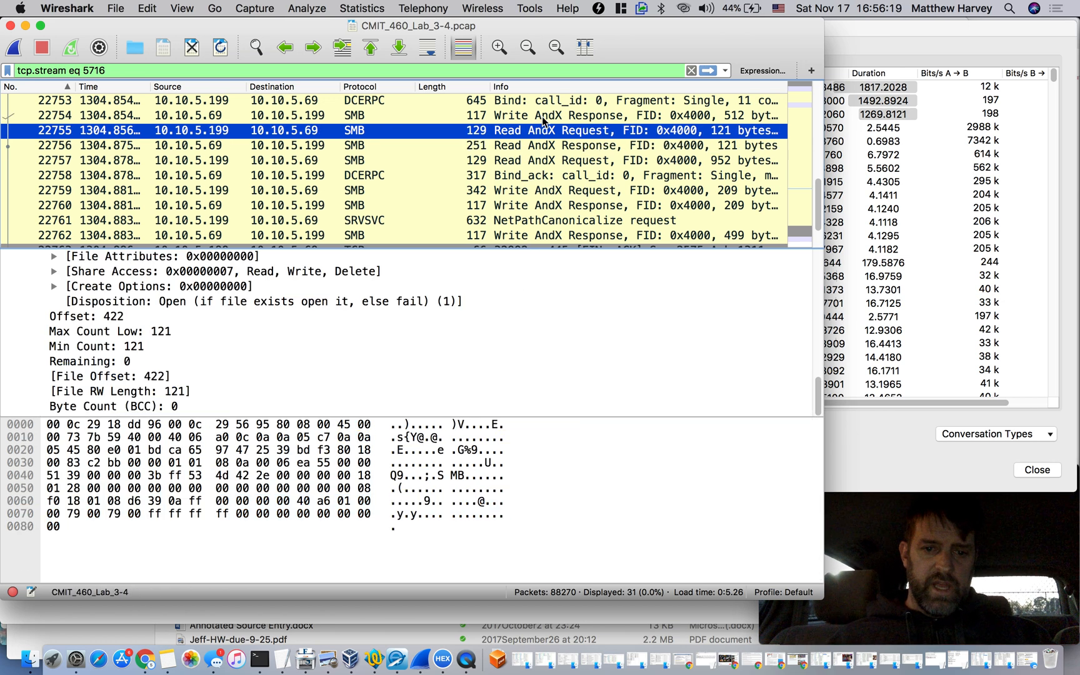
{"action": "left_click", "coordinate": [542, 117]}
{"action": "left_click", "coordinate": [540, 100]}
{"action": "scroll", "coordinate": [540, 100], "scroll_direction": "up", "scroll_amount": 2}
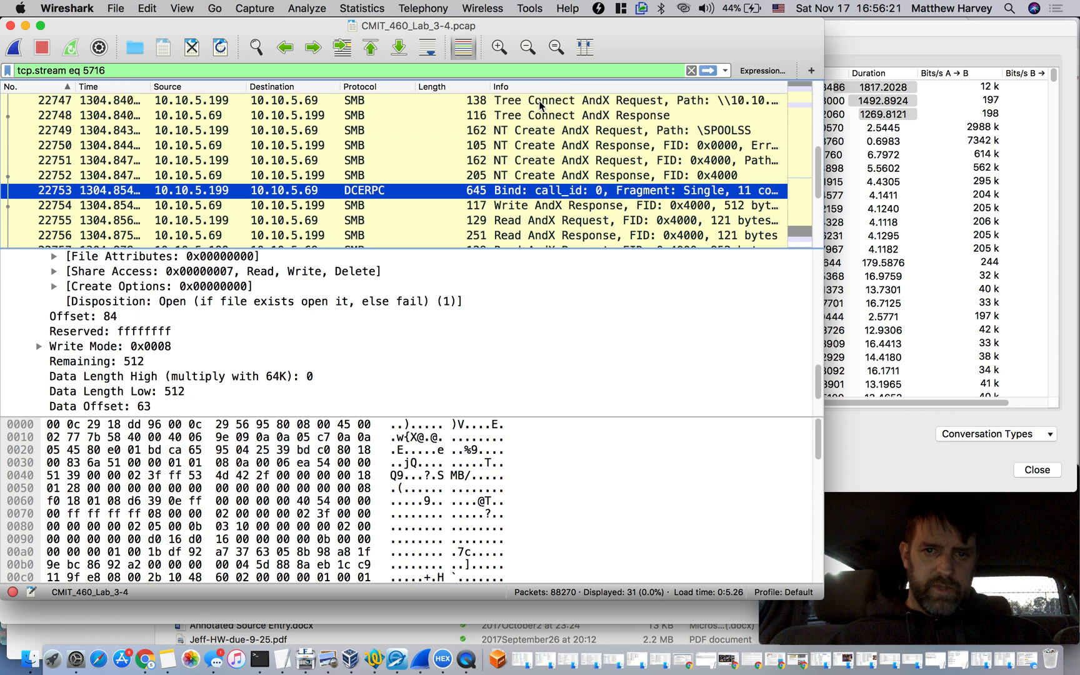
Step between the Tree Connect and NT Create AndX packets 22748 to 22751, ending on the response in packet 22750
{"action": "left_click", "coordinate": [540, 133]}
{"action": "key", "text": "Down"}
{"action": "key", "text": "Down"}
{"action": "key", "text": "Down"}
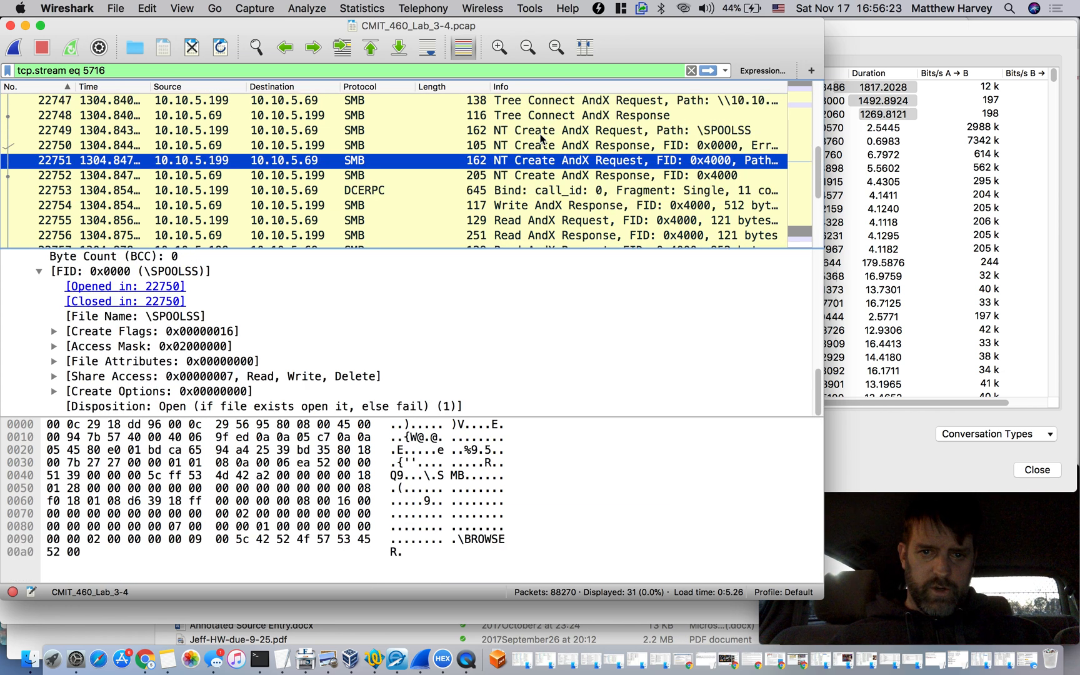
{"action": "key", "text": "Up"}
{"action": "key", "text": "Up"}
{"action": "key", "text": "Up"}
{"action": "key", "text": "Up"}
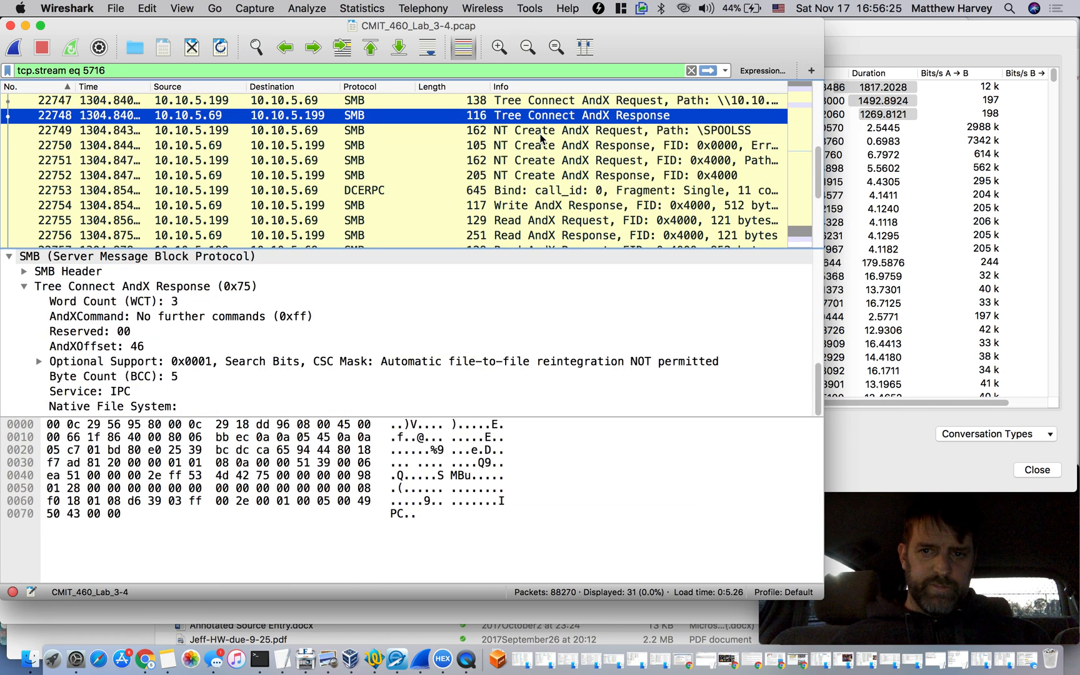
{"action": "key", "text": "Down"}
{"action": "key", "text": "Down"}
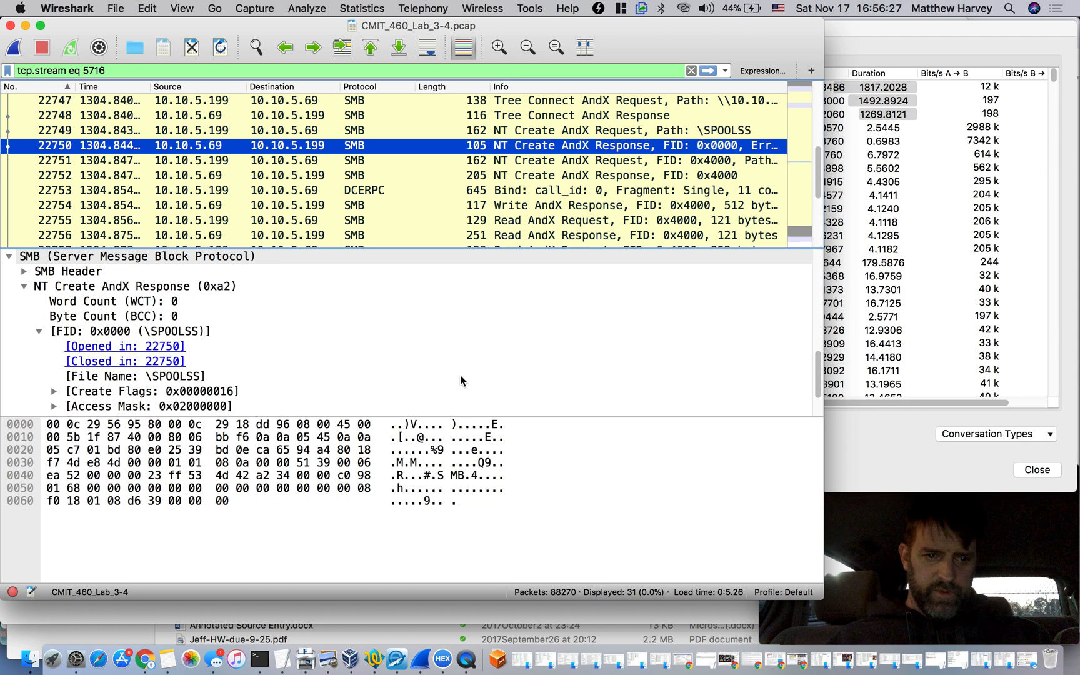
Examine the \SPOOLSS file details of packet 22750, including create options and access mask, and expand the SMB header to read its NT status
{"action": "scroll", "coordinate": [145, 378], "scroll_direction": "down", "scroll_amount": 2}
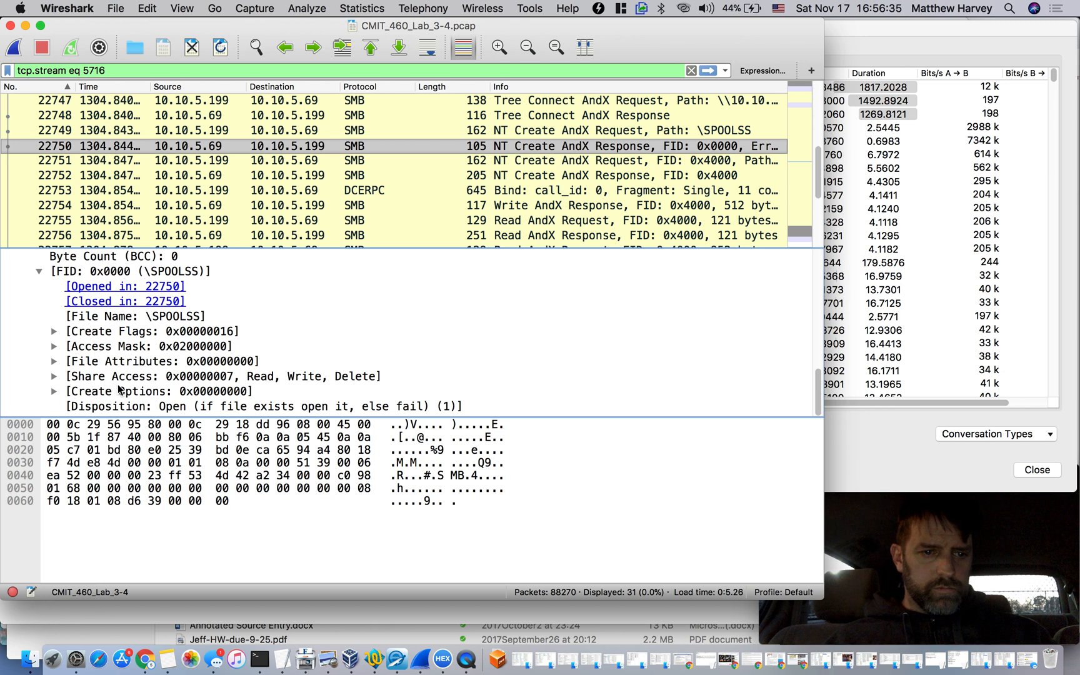
{"action": "left_click", "coordinate": [54, 392]}
{"action": "scroll", "coordinate": [173, 361], "scroll_direction": "down", "scroll_amount": 3}
{"action": "scroll", "coordinate": [150, 368], "scroll_direction": "up", "scroll_amount": 10}
{"action": "scroll", "coordinate": [127, 376], "scroll_direction": "down", "scroll_amount": 2}
{"action": "scroll", "coordinate": [128, 377], "scroll_direction": "down", "scroll_amount": 5}
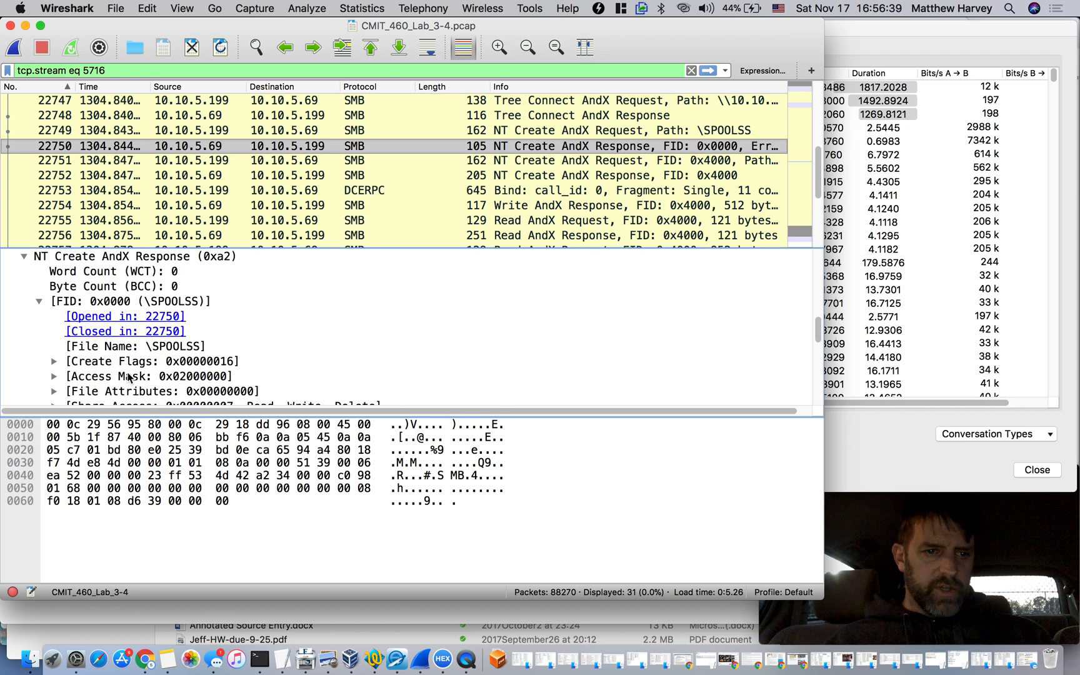
{"action": "left_click", "coordinate": [54, 375]}
{"action": "scroll", "coordinate": [55, 380], "scroll_direction": "up", "scroll_amount": 4}
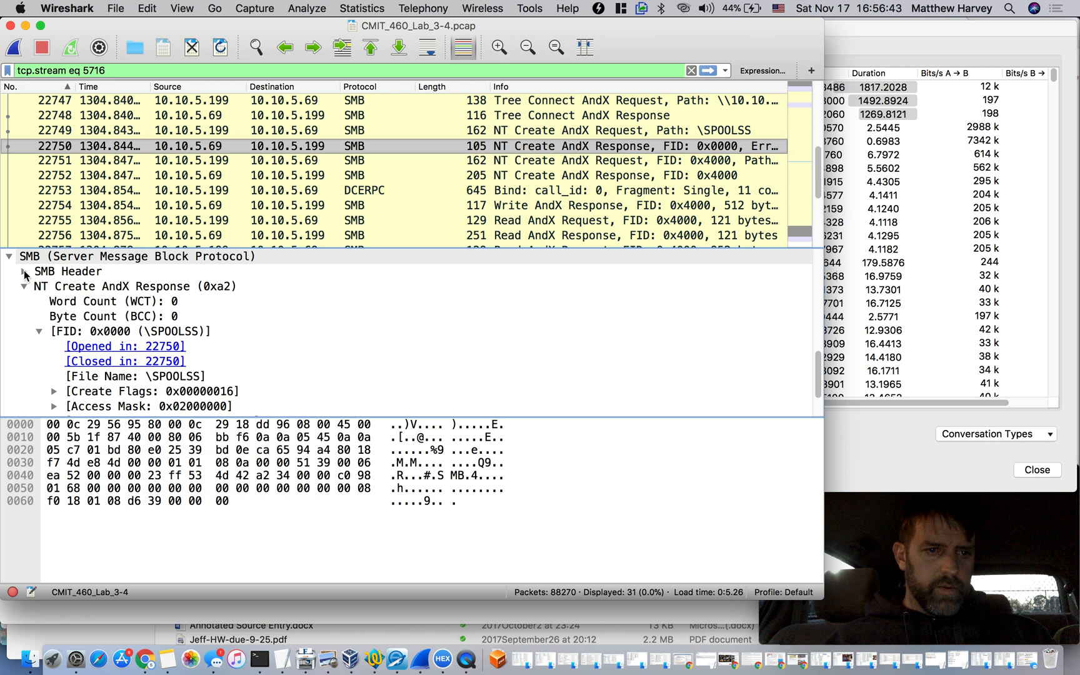
{"action": "left_click", "coordinate": [25, 272]}
{"action": "scroll", "coordinate": [154, 353], "scroll_direction": "down", "scroll_amount": 3}
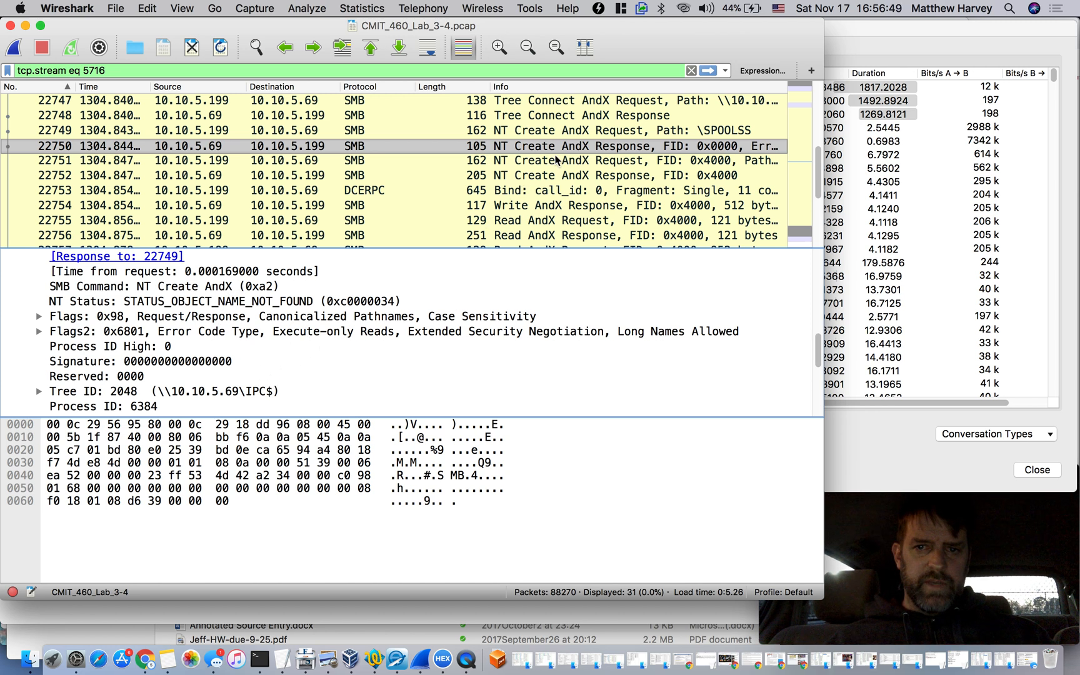
Inspect the SMB header and NT Create AndX fields of the request in packet 22751
{"action": "left_click", "coordinate": [556, 160]}
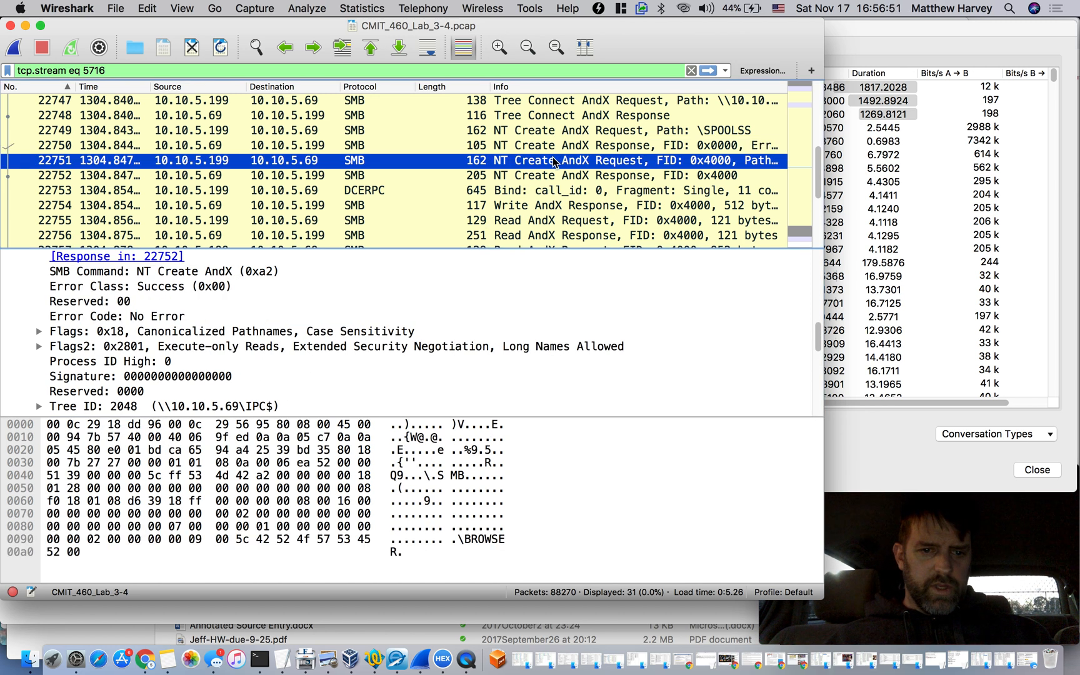
{"action": "scroll", "coordinate": [324, 350], "scroll_direction": "down", "scroll_amount": 2}
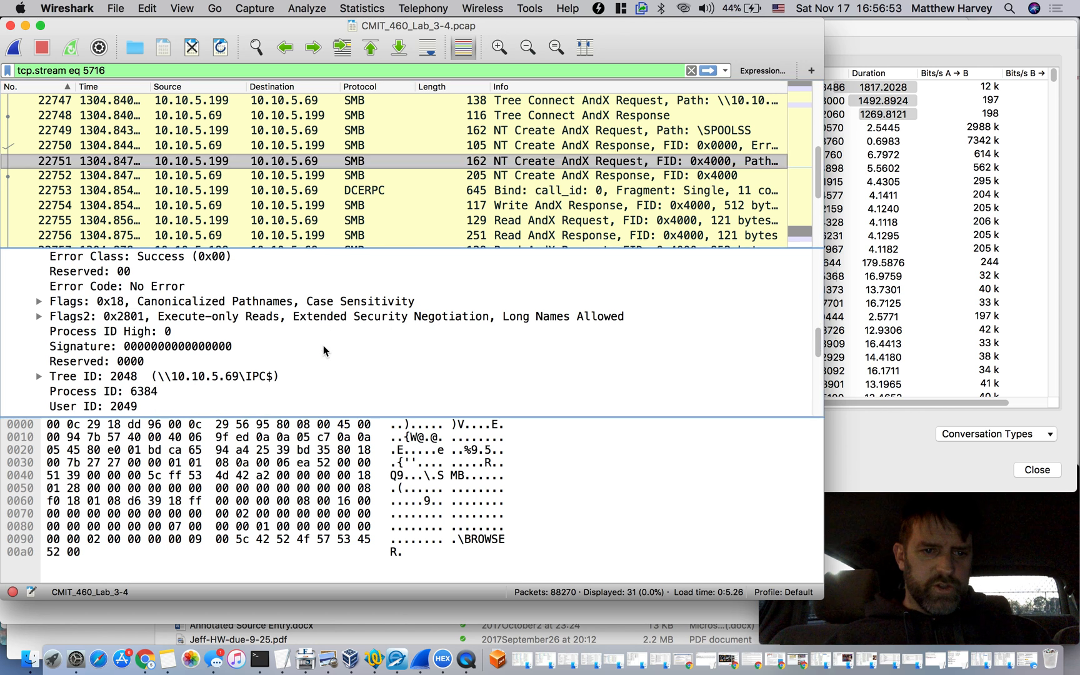
{"action": "scroll", "coordinate": [324, 350], "scroll_direction": "down", "scroll_amount": 5}
{"action": "scroll", "coordinate": [323, 351], "scroll_direction": "down", "scroll_amount": 2}
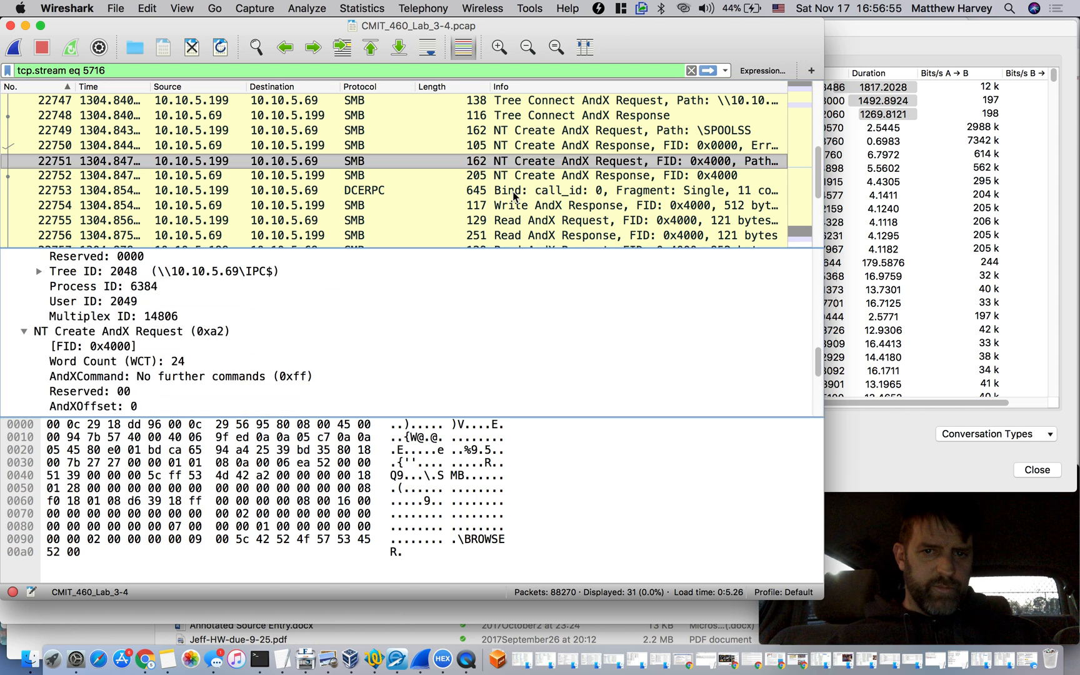
{"action": "left_click", "coordinate": [588, 161]}
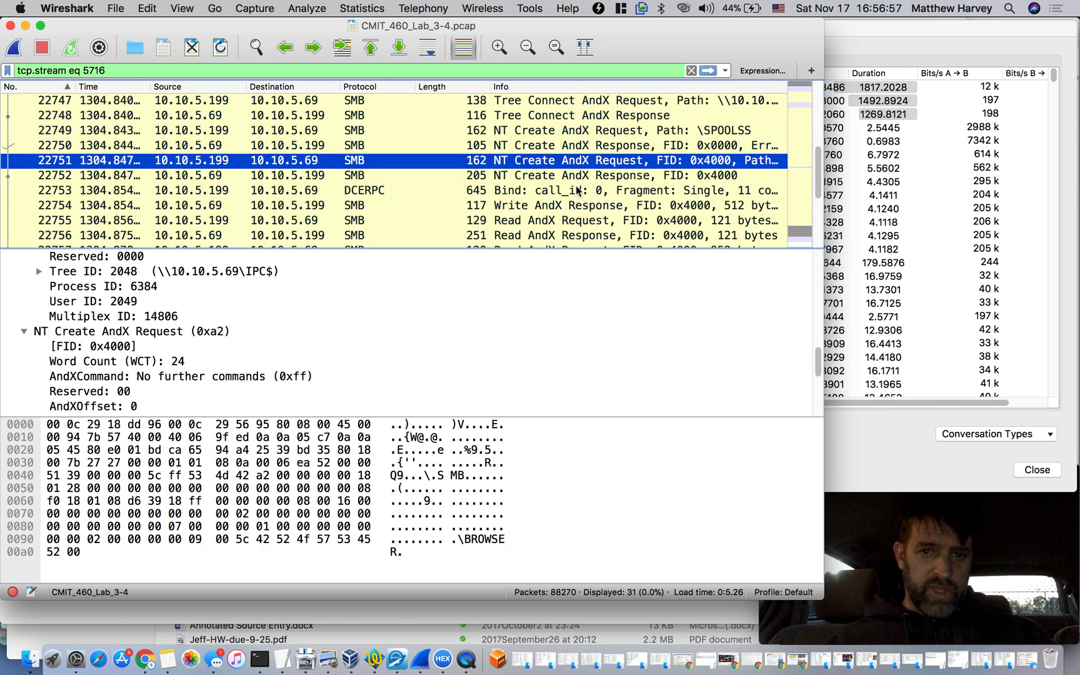
Inspect the \BROWSER file details and create action of the NT Create AndX response in packet 22752
{"action": "left_click", "coordinate": [579, 178]}
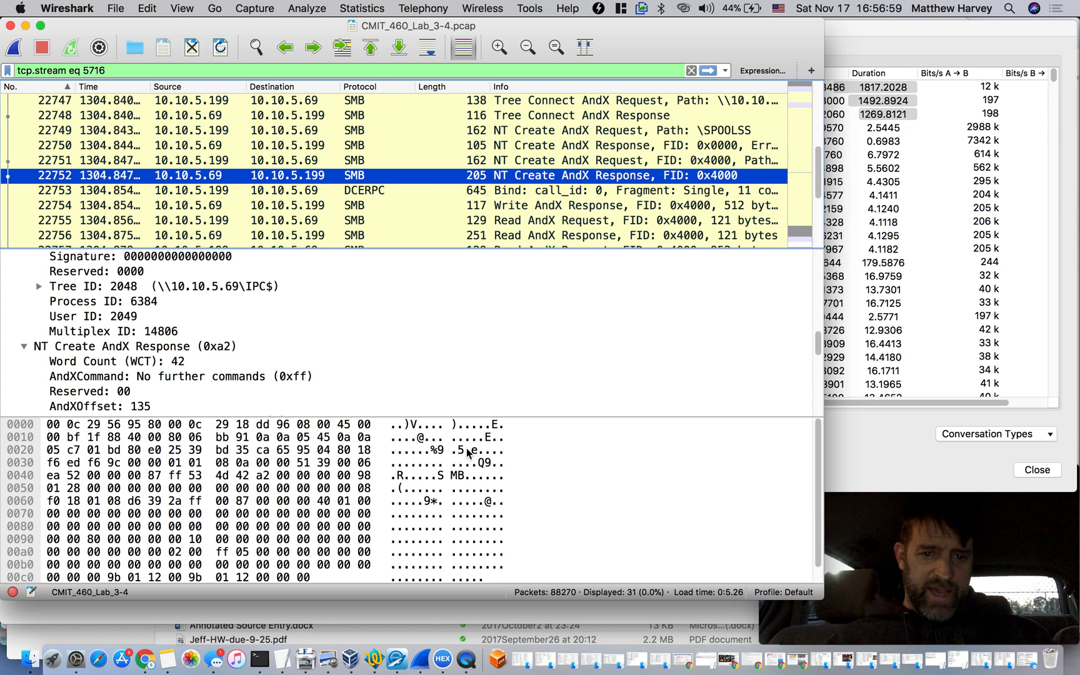
{"action": "scroll", "coordinate": [470, 463], "scroll_direction": "down", "scroll_amount": 2}
{"action": "scroll", "coordinate": [343, 412], "scroll_direction": "down", "scroll_amount": 4}
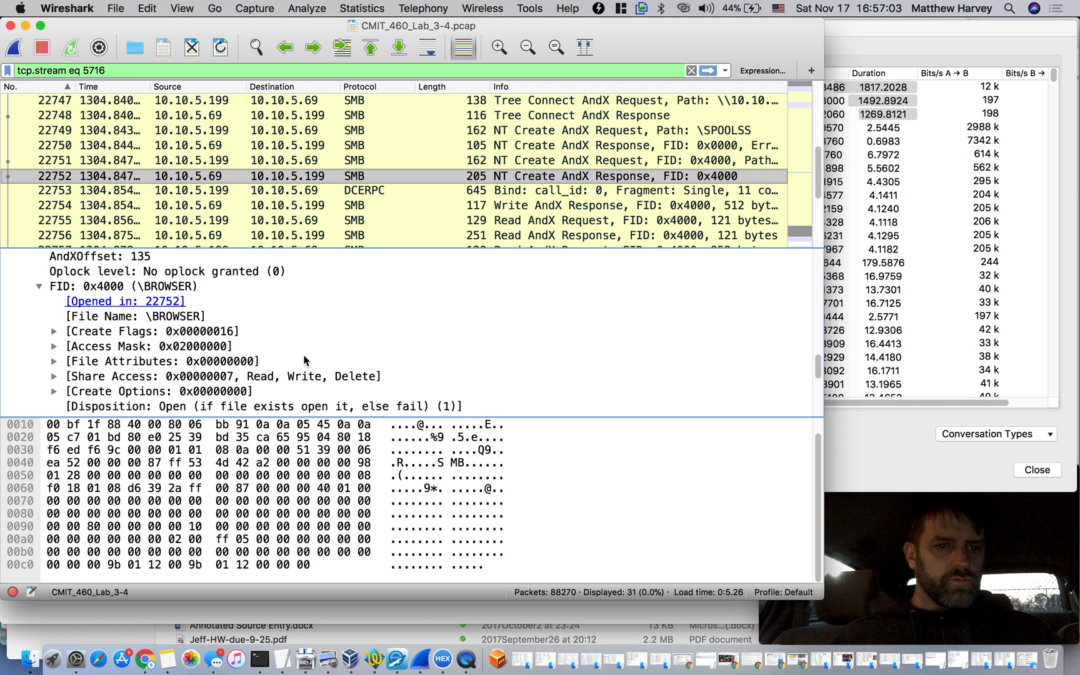
{"action": "scroll", "coordinate": [291, 337], "scroll_direction": "down", "scroll_amount": 2}
{"action": "scroll", "coordinate": [290, 335], "scroll_direction": "down", "scroll_amount": 2}
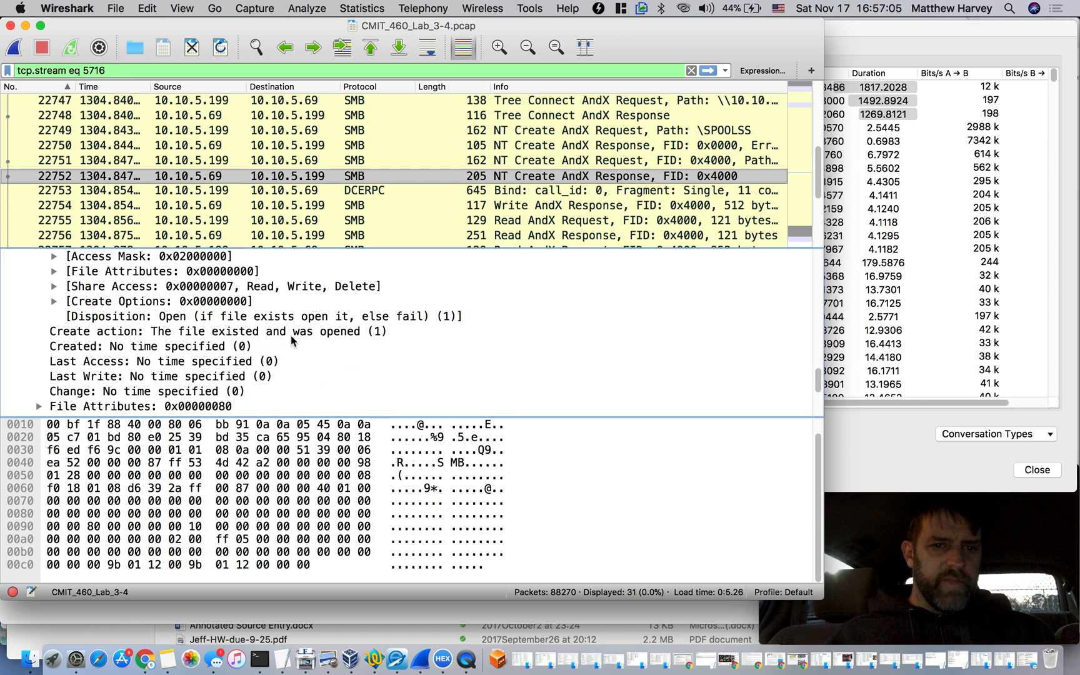
{"action": "scroll", "coordinate": [312, 331], "scroll_direction": "down", "scroll_amount": 2}
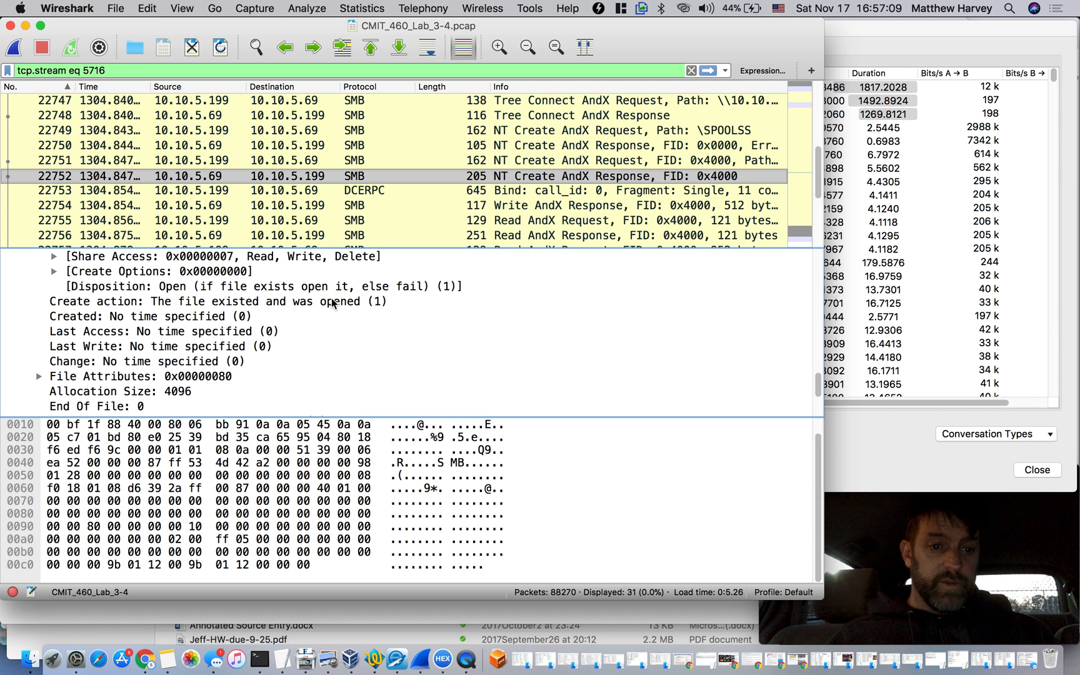
Step through the Write and Read AndX packets from 22754 to the 952-byte read request in packet 22757
{"action": "scroll", "coordinate": [594, 207], "scroll_direction": "down", "scroll_amount": 2}
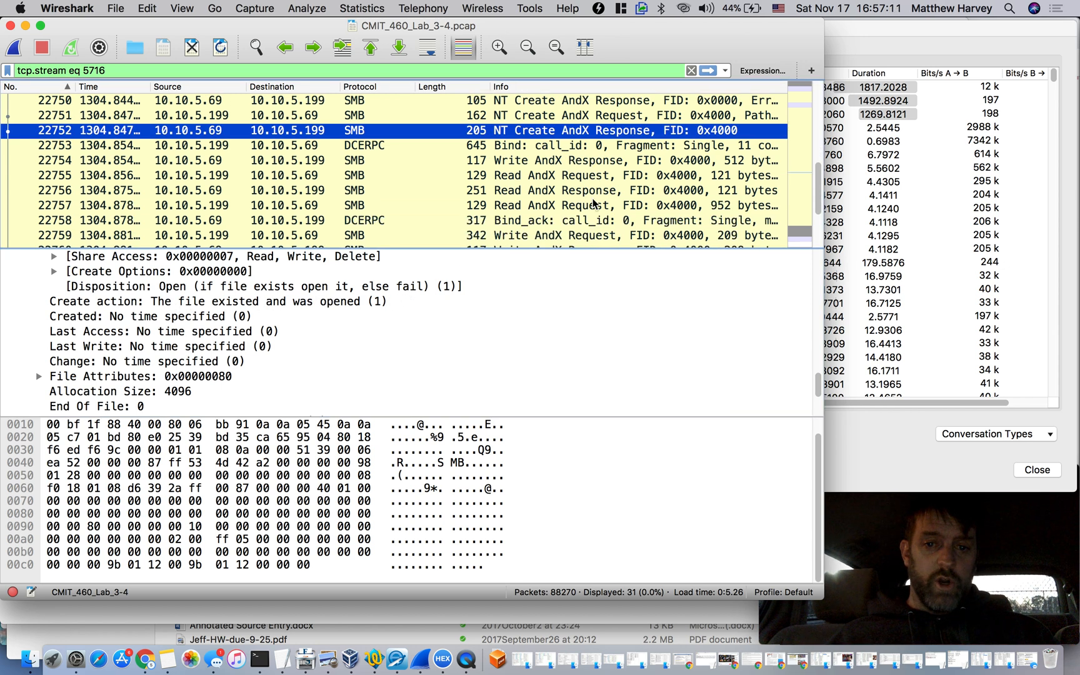
{"action": "left_click", "coordinate": [577, 163]}
{"action": "key", "text": "Down"}
{"action": "key", "text": "Down"}
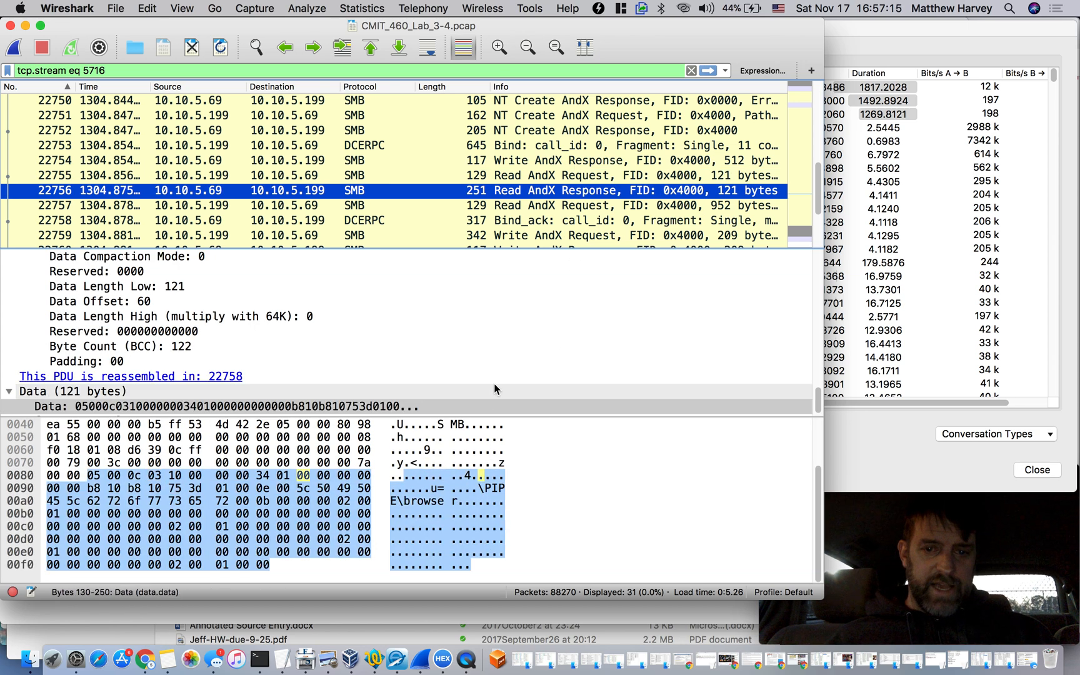
{"action": "left_click", "coordinate": [559, 207]}
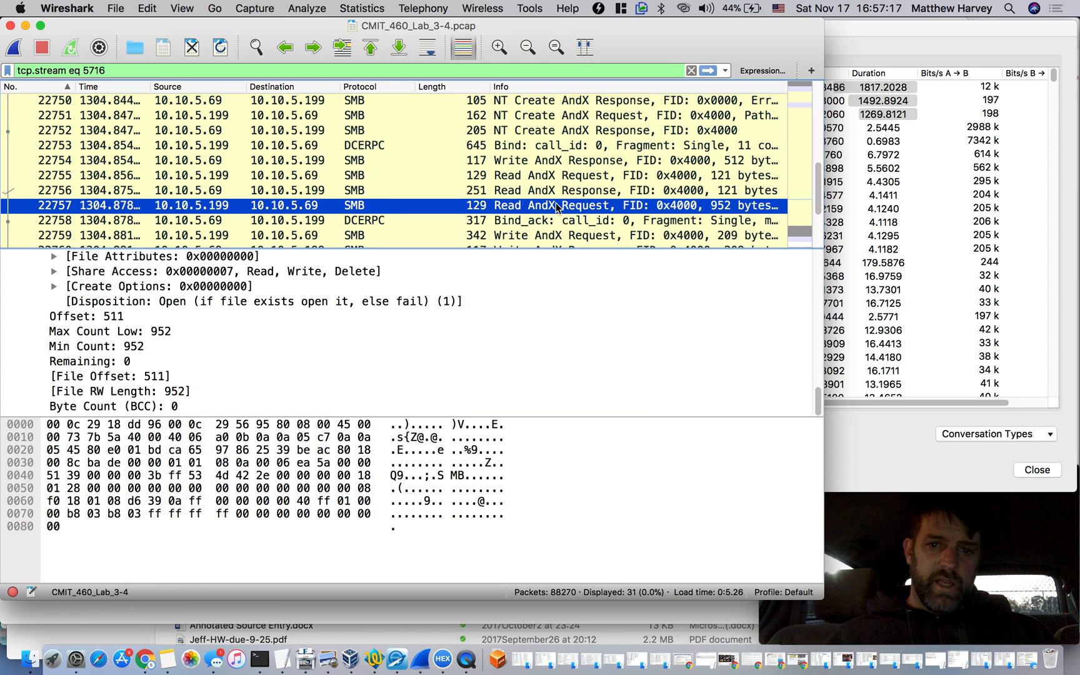
Examine packets 22760 and 22759 at the end of the SMB session, including the 209-byte data payload of the Write AndX Request
{"action": "scroll", "coordinate": [557, 208], "scroll_direction": "down", "scroll_amount": 3}
{"action": "left_click", "coordinate": [555, 176]}
{"action": "key", "text": "Up"}
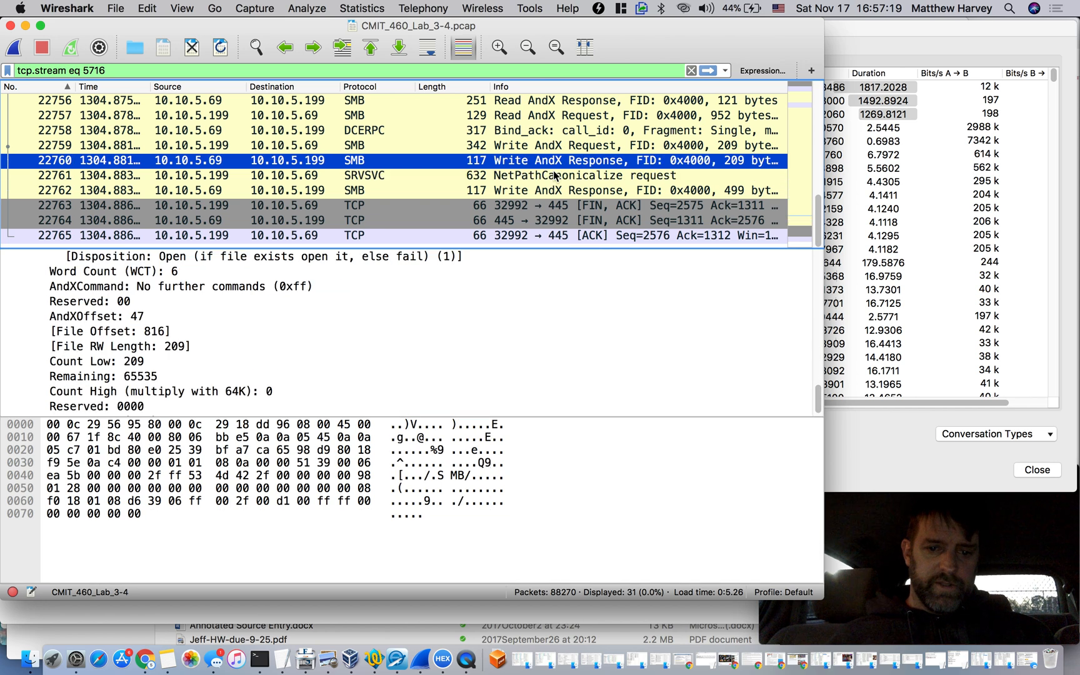
{"action": "key", "text": "Up"}
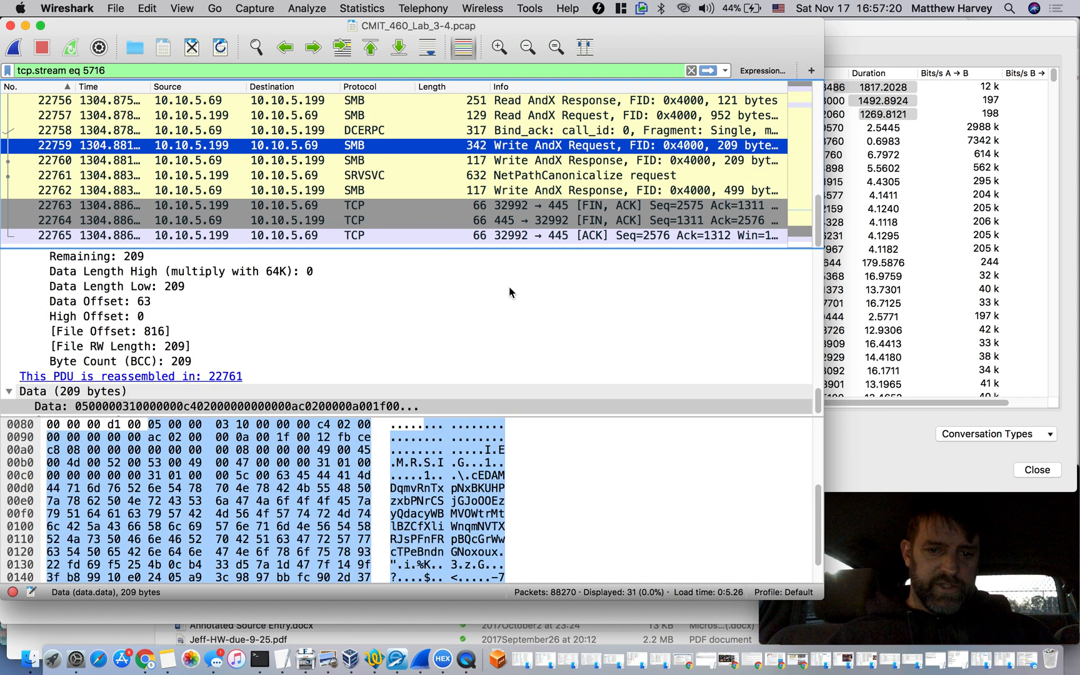
{"action": "left_click", "coordinate": [473, 486]}
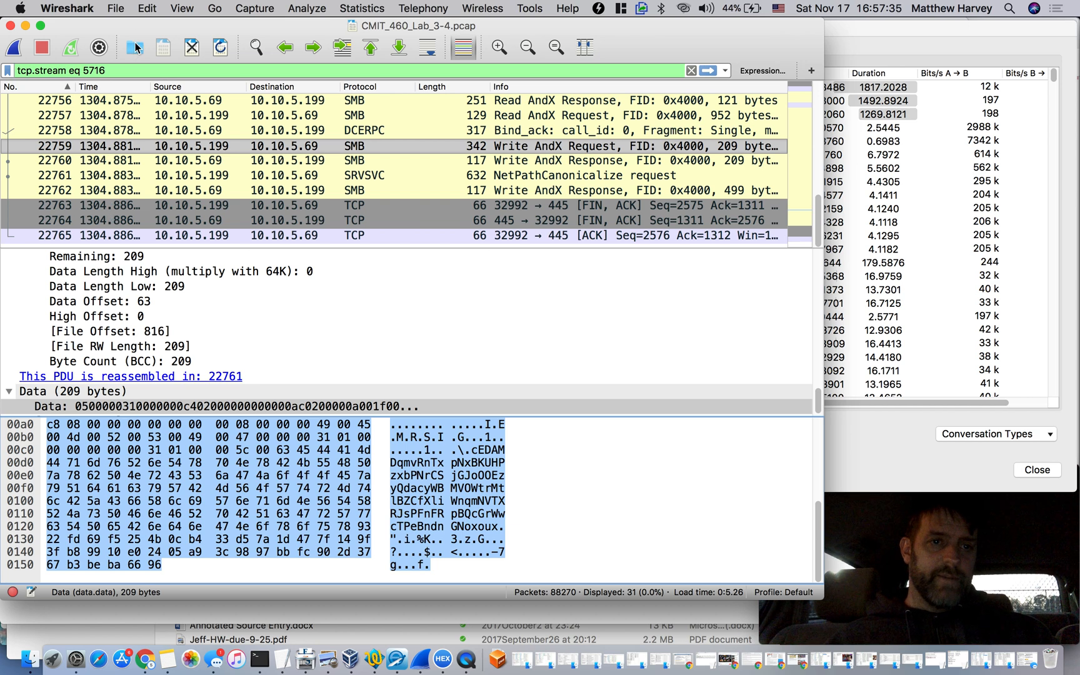
Show packet times as full date and time of day, and check the timestamps of packets 22764 and 22761
{"action": "left_click", "coordinate": [186, 8]}
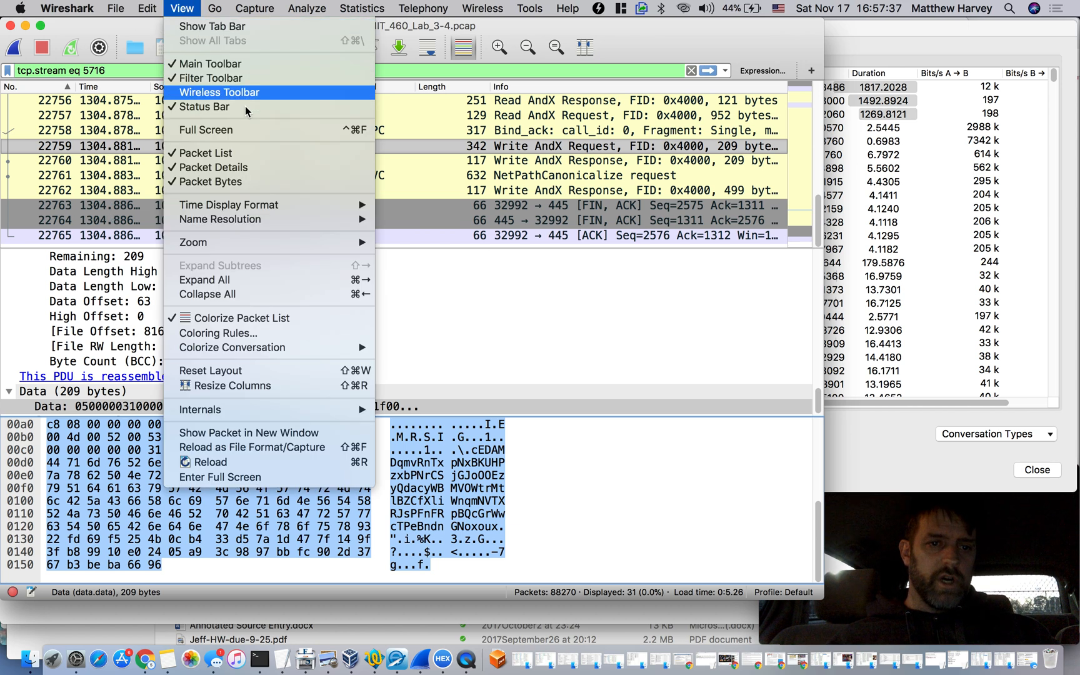
{"action": "mouse_move", "coordinate": [288, 208]}
{"action": "left_click", "coordinate": [414, 208]}
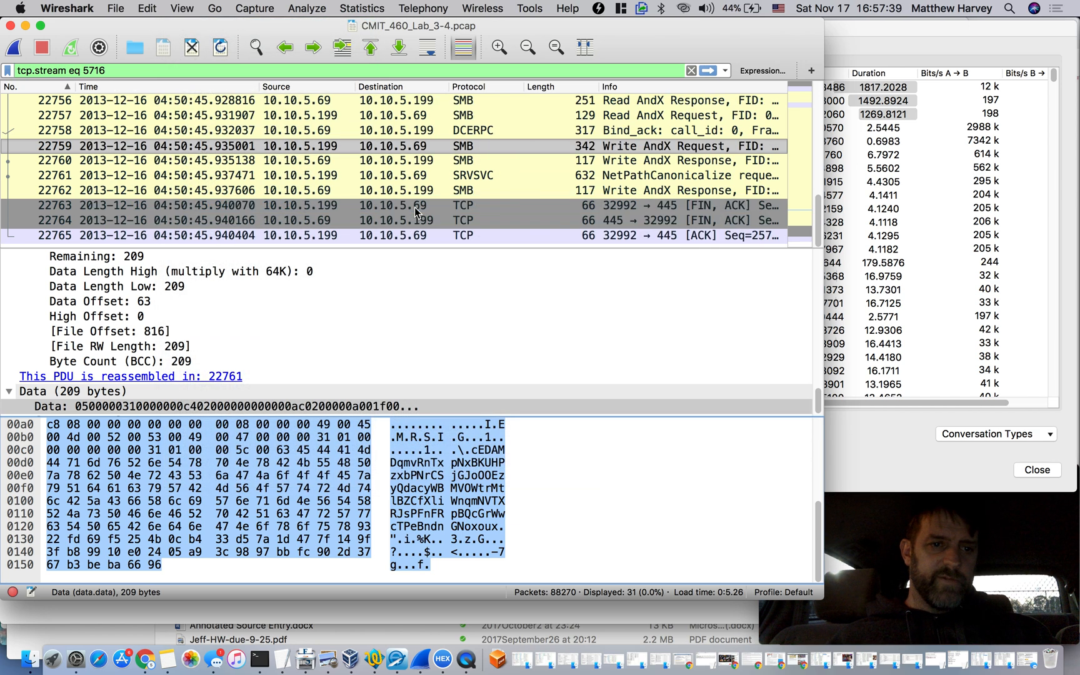
{"action": "left_click", "coordinate": [122, 222]}
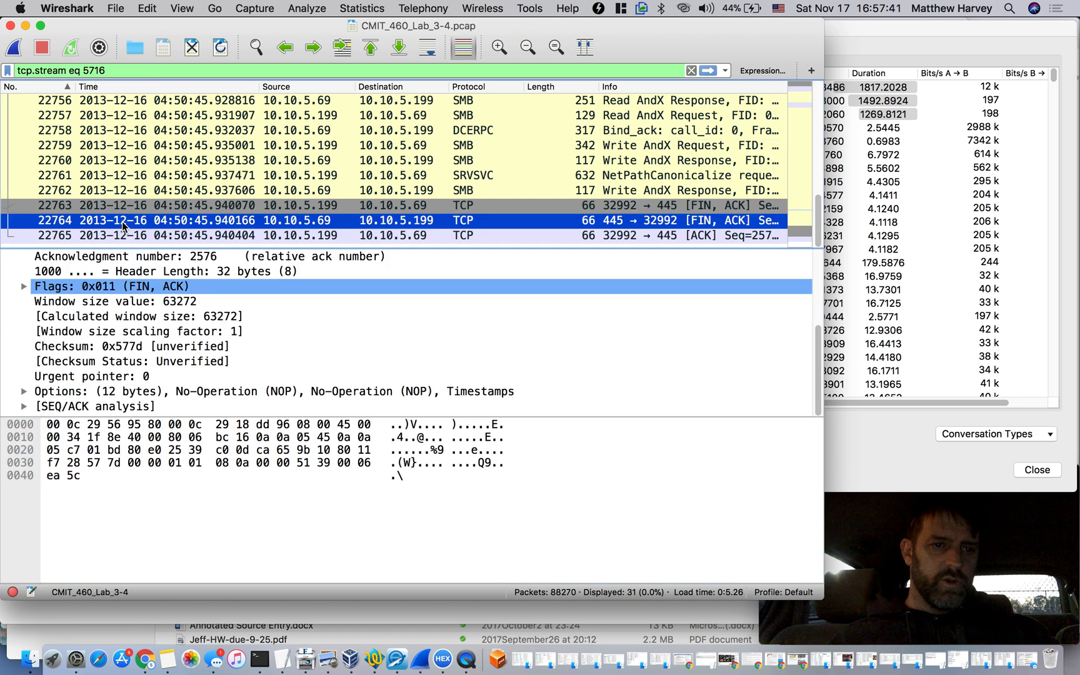
{"action": "left_click", "coordinate": [109, 181]}
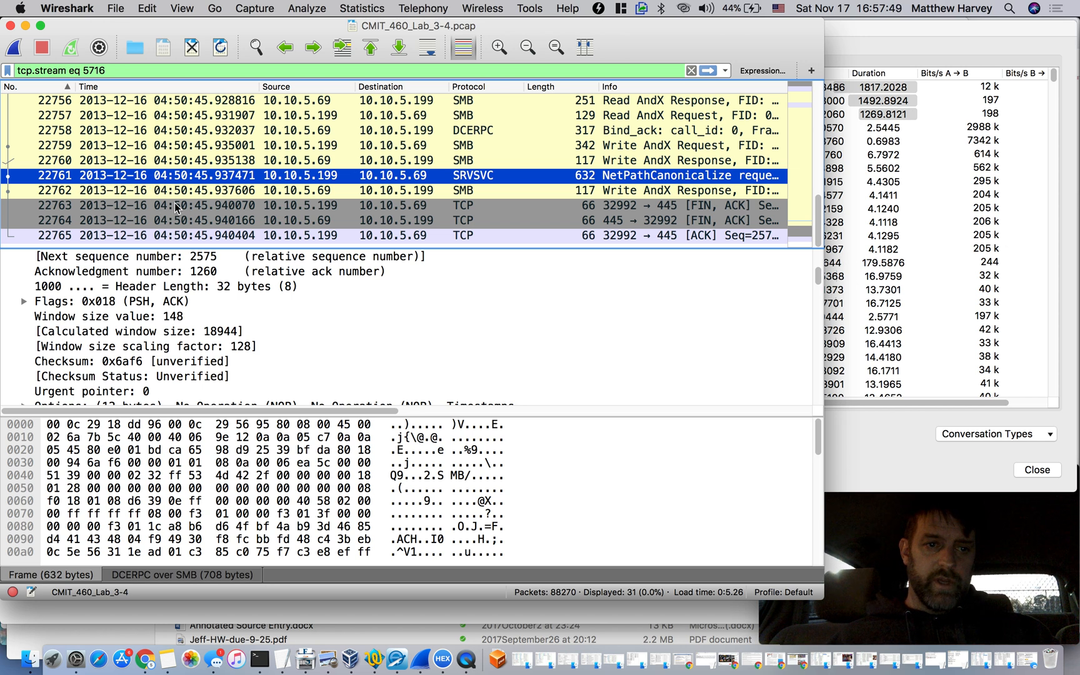
{"action": "left_click", "coordinate": [284, 660]}
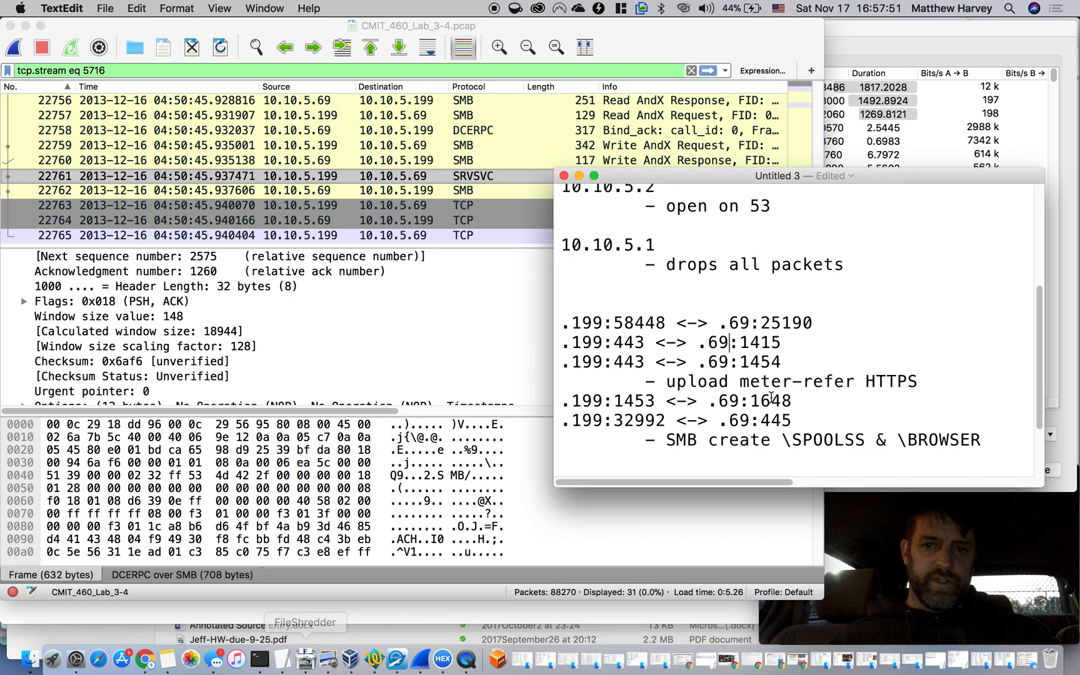
{"action": "left_click", "coordinate": [994, 446]}
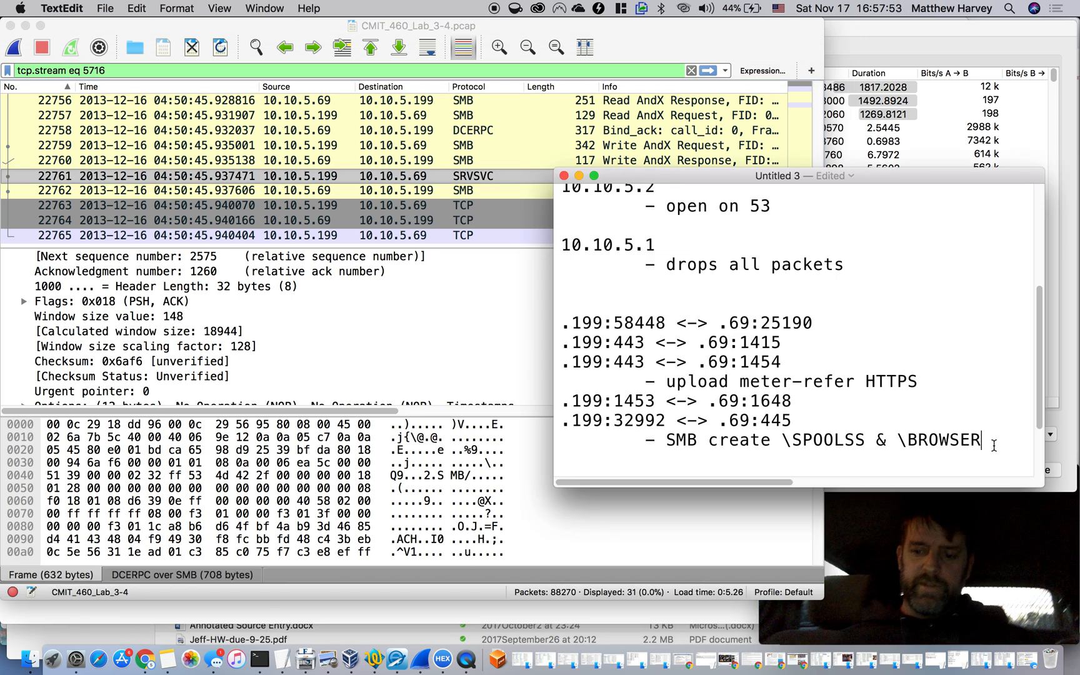
{"action": "key", "text": "Return"}
{"action": "key", "text": "Tab"}
{"action": "type", "text": "- "}
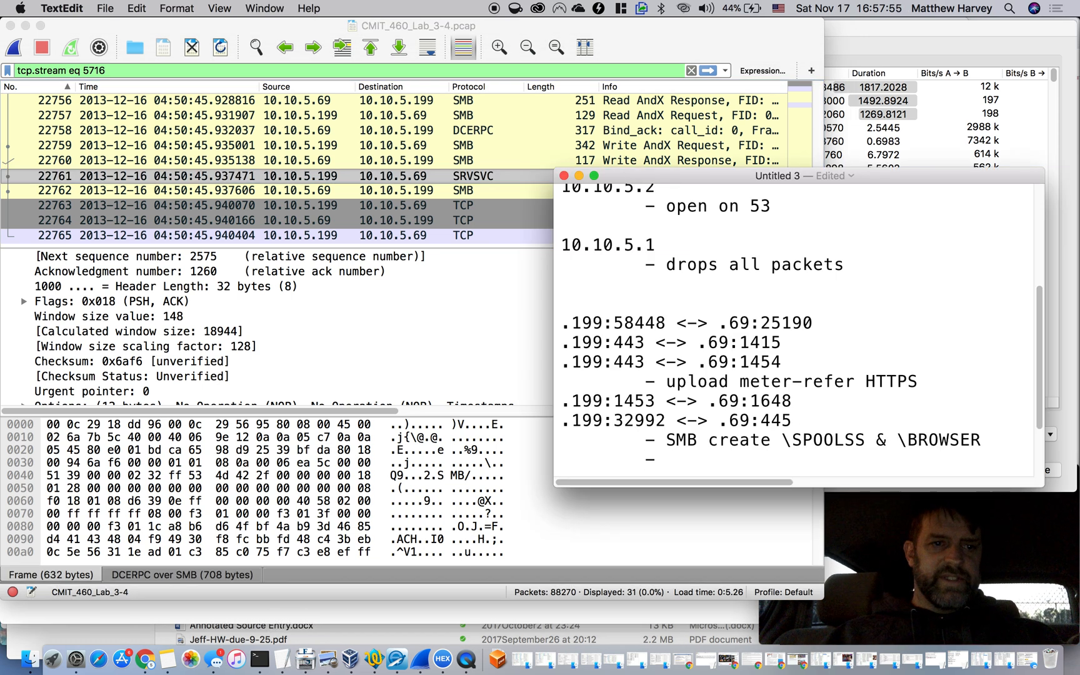
{"action": "type", "text": "201"}
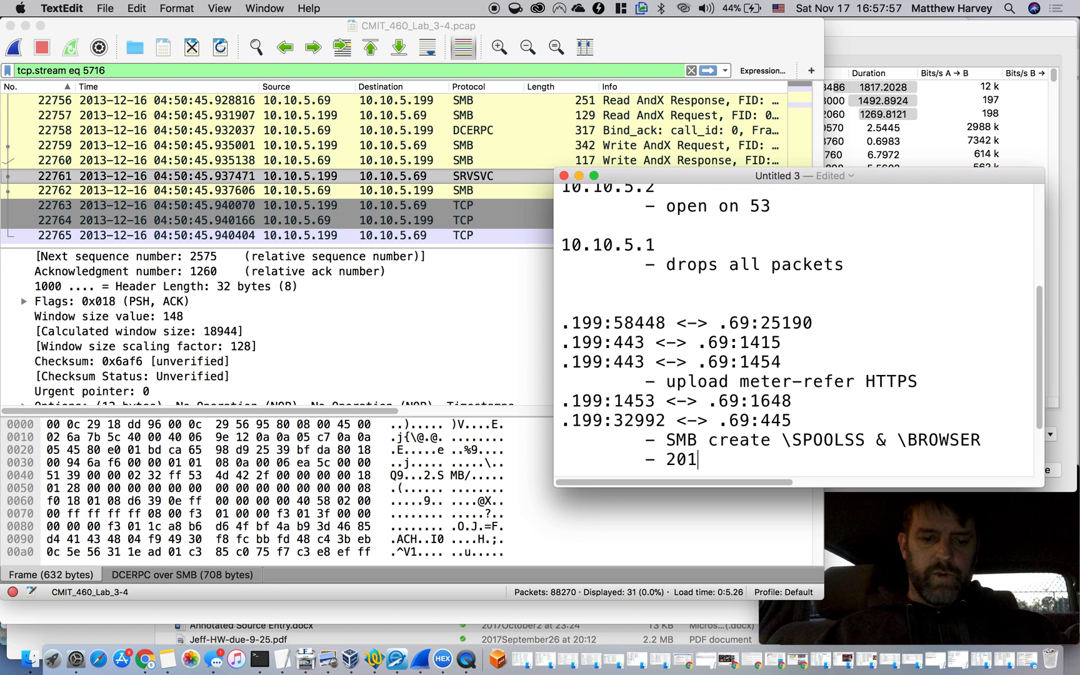
{"action": "type", "text": "3-12-"}
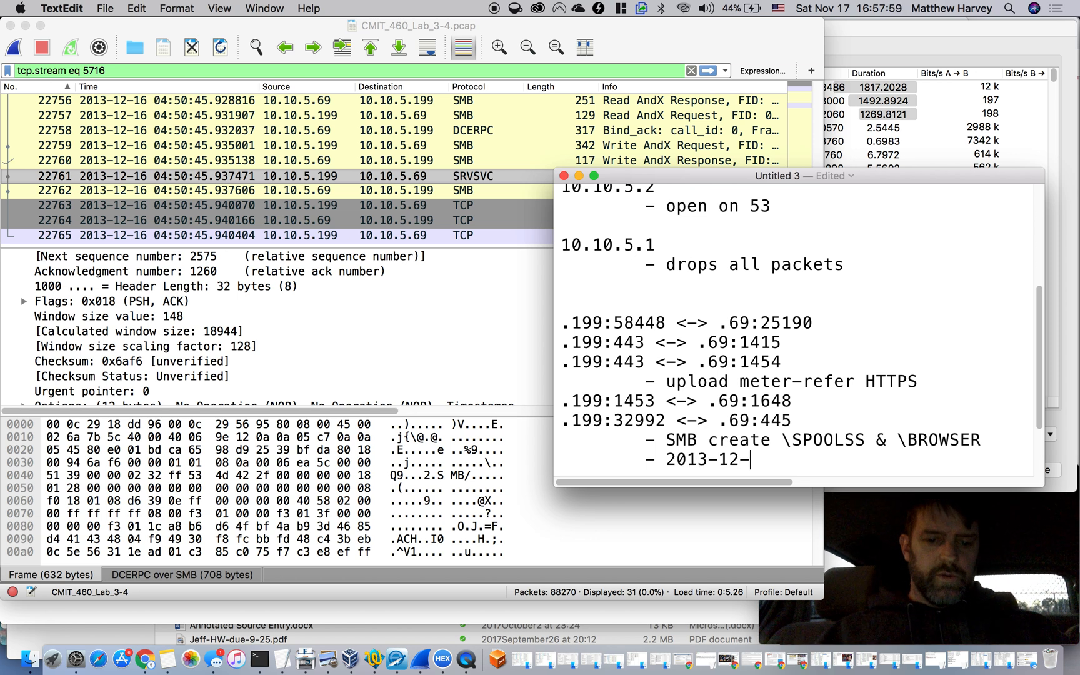
{"action": "type", "text": "16 04"}
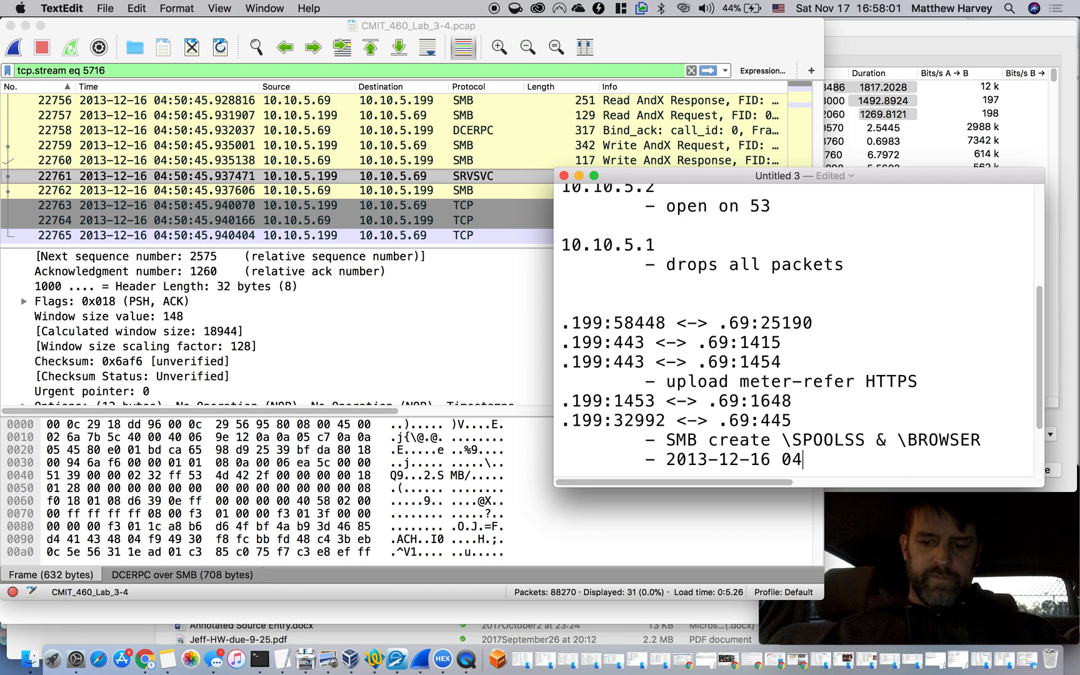
{"action": "type", "text": ":50:45"}
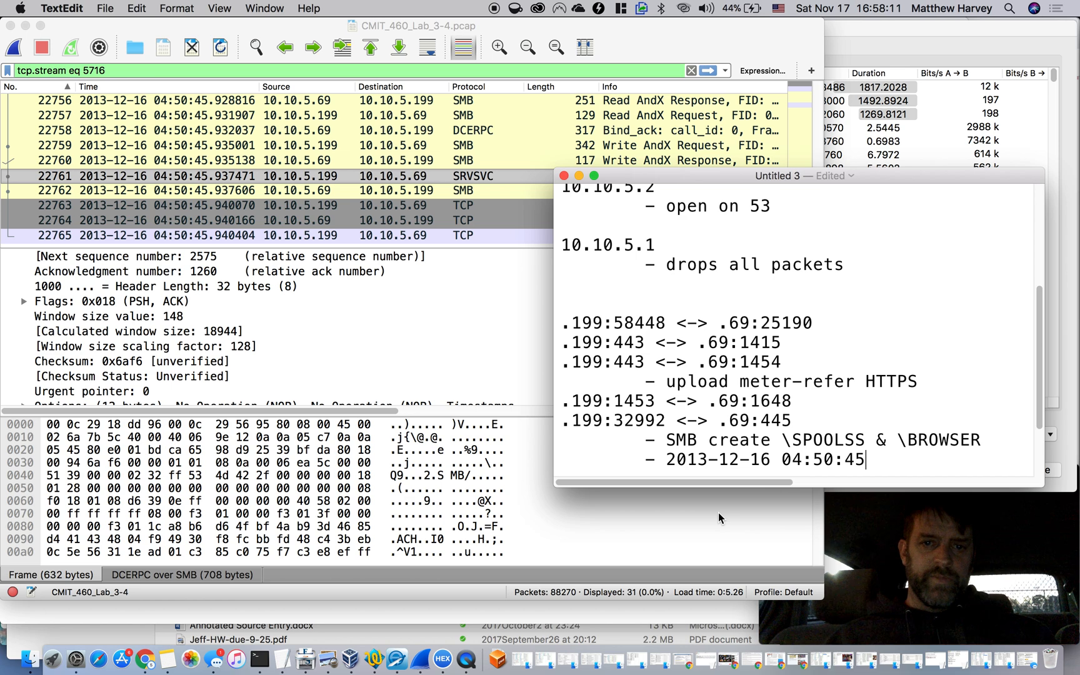
Back in Wireshark, filter both directions of the 10.10.5.69:1415 to 10.10.5.199:443 conversation and widen the Time column
{"action": "left_click", "coordinate": [673, 490]}
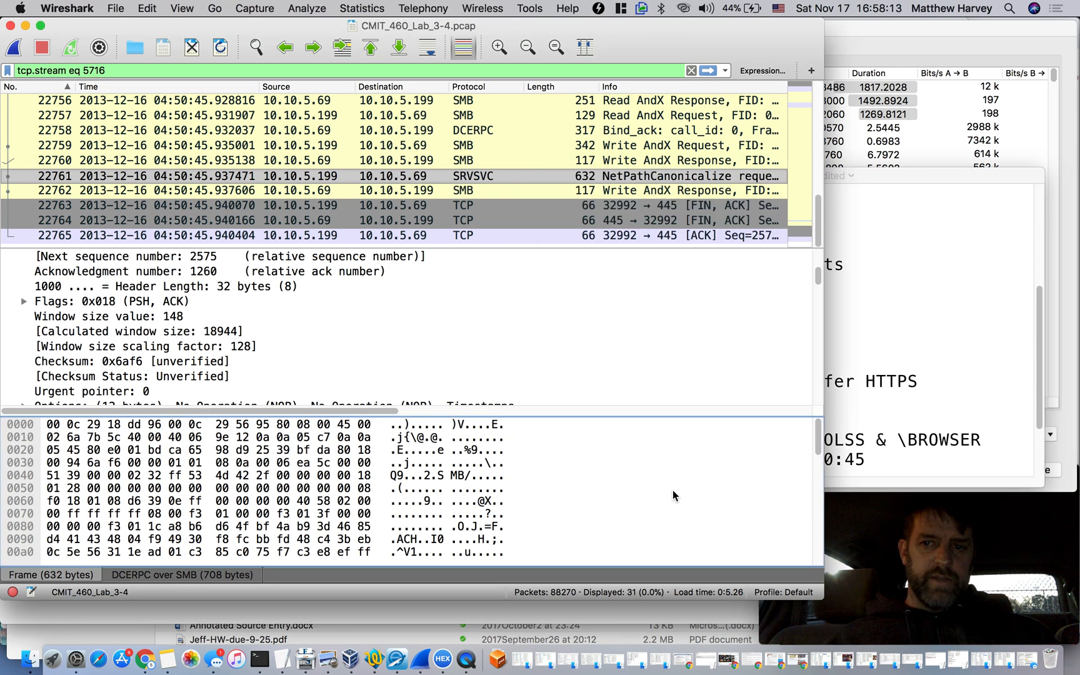
{"action": "left_click", "coordinate": [874, 40]}
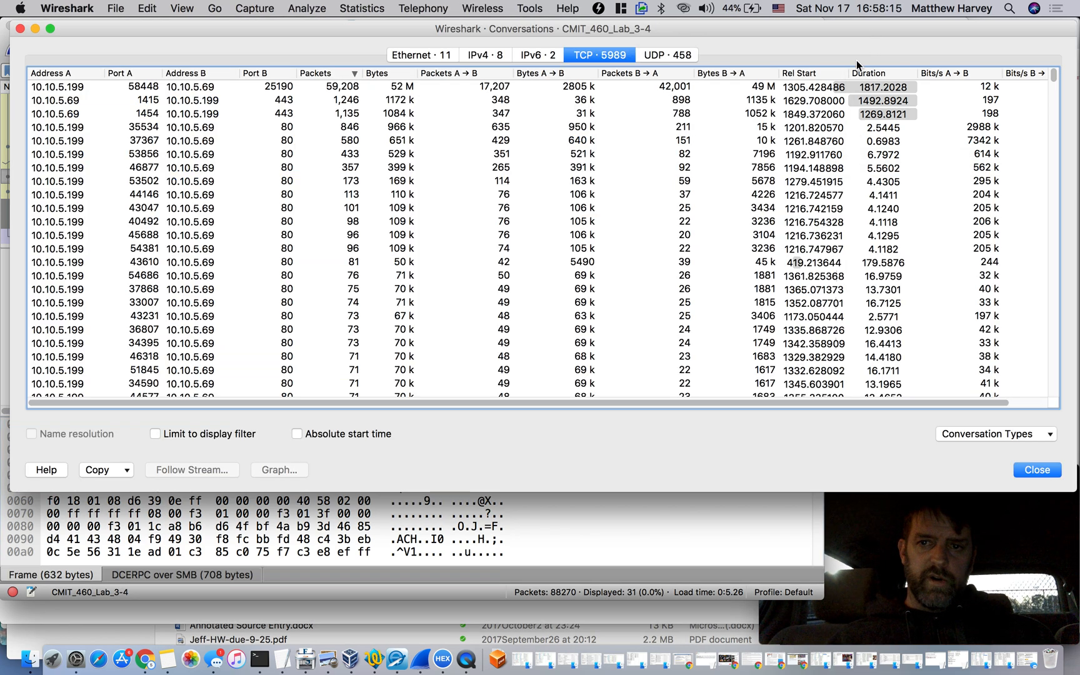
{"action": "left_click", "coordinate": [878, 102]}
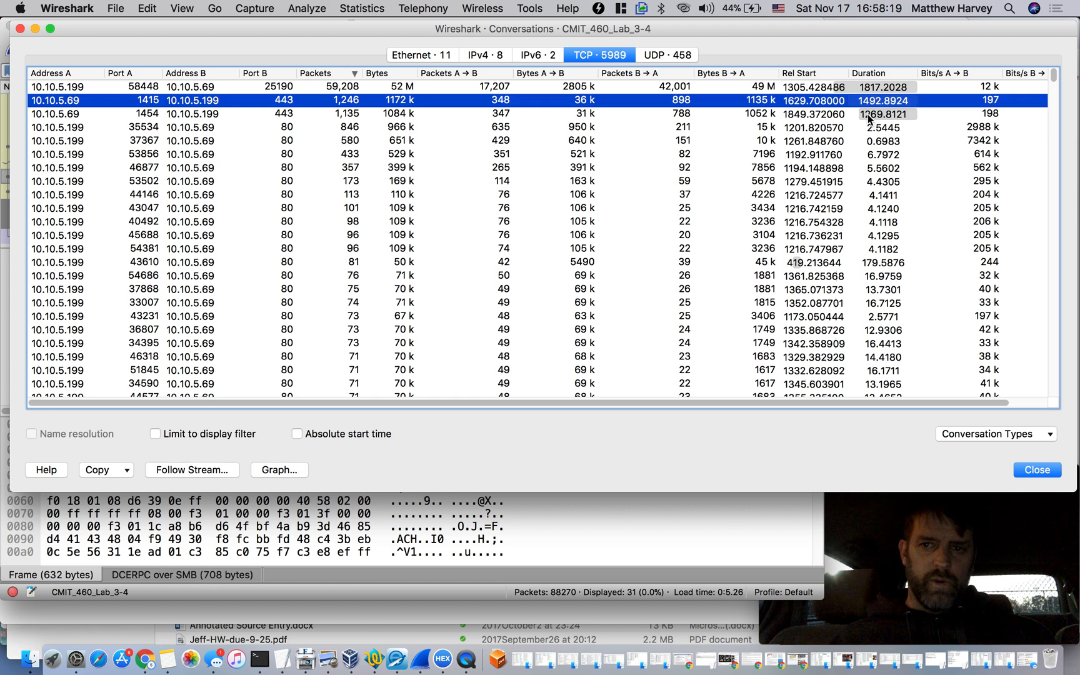
{"action": "right_click", "coordinate": [874, 105]}
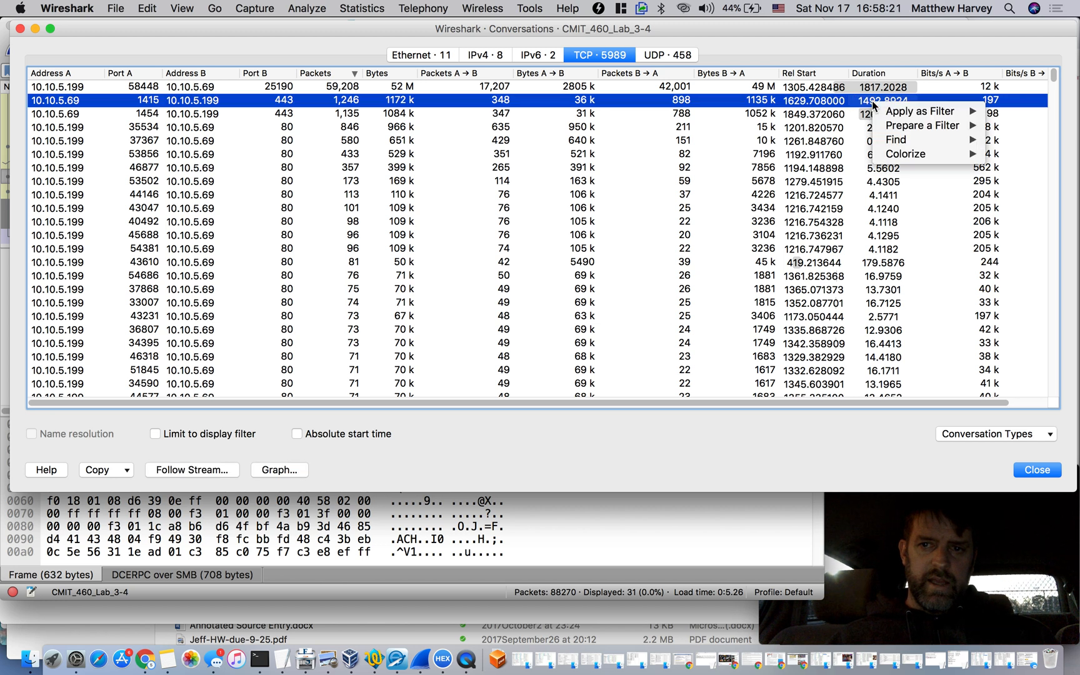
{"action": "mouse_move", "coordinate": [894, 110]}
{"action": "mouse_move", "coordinate": [840, 113]}
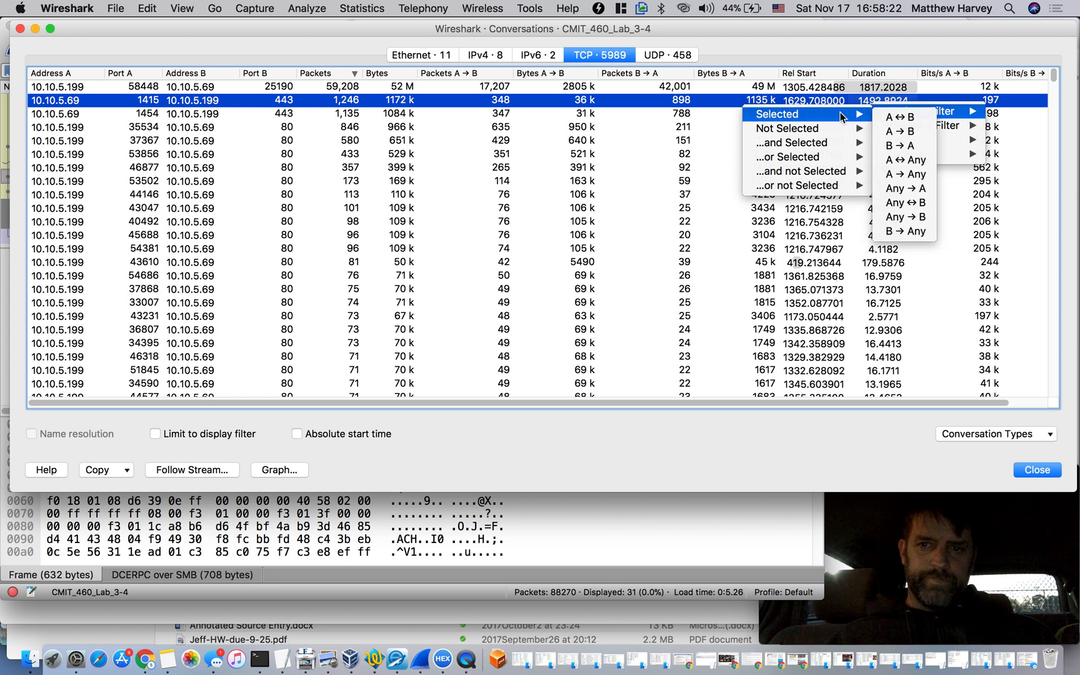
{"action": "left_click", "coordinate": [901, 121]}
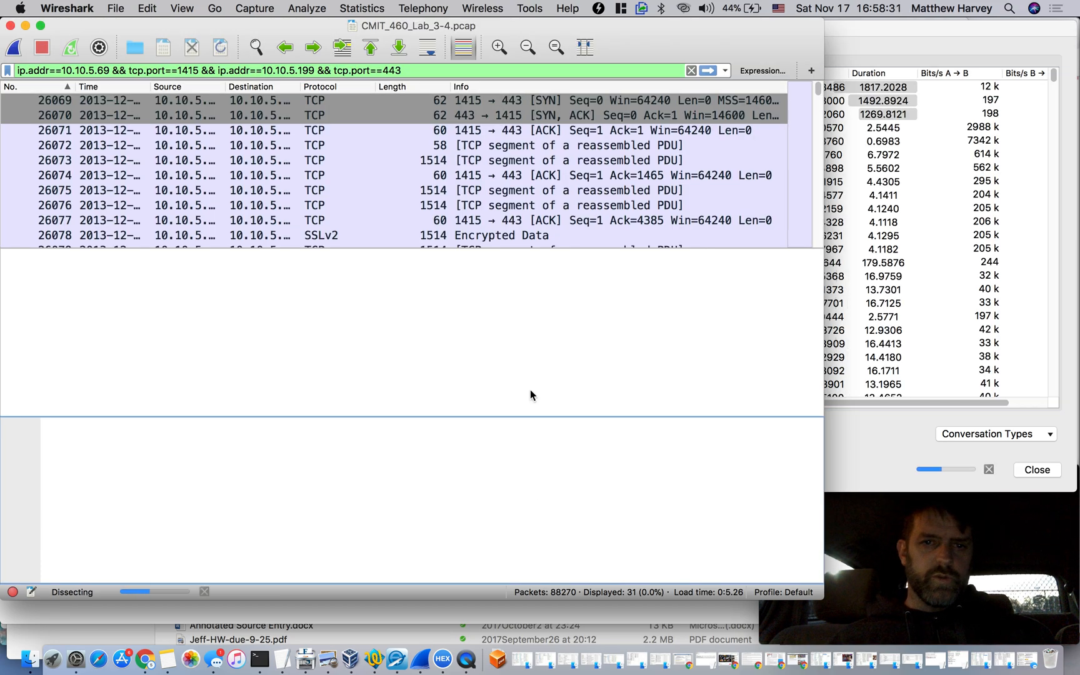
{"action": "scroll", "coordinate": [533, 187], "scroll_direction": "down", "scroll_amount": 20}
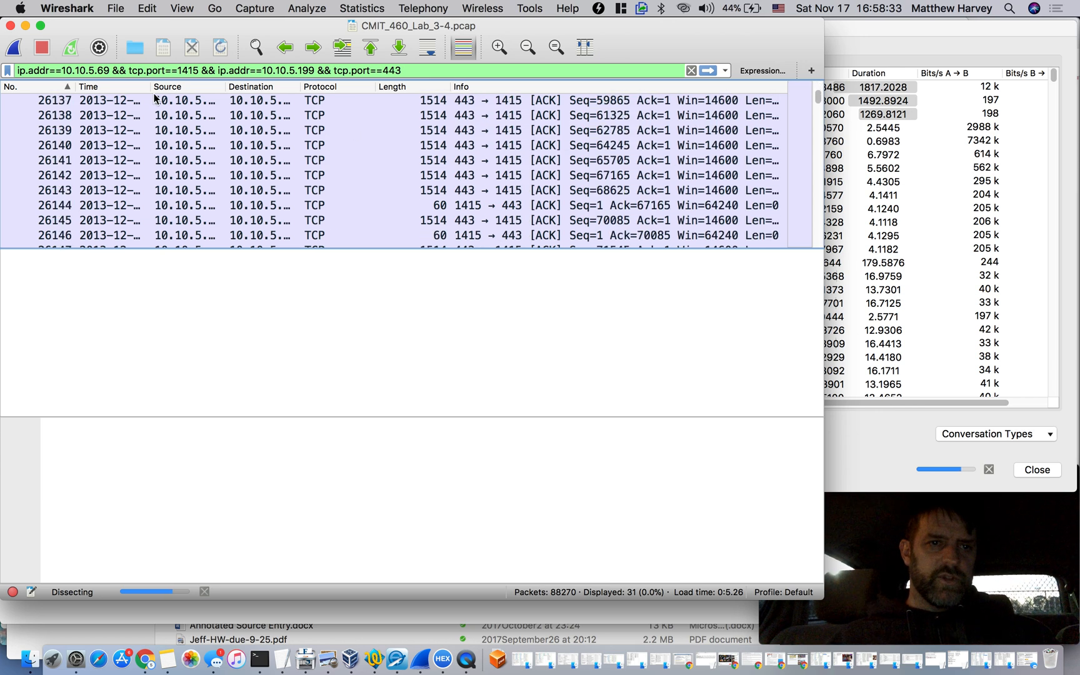
{"action": "left_click_drag", "start_coordinate": [150, 83], "coordinate": [229, 84]}
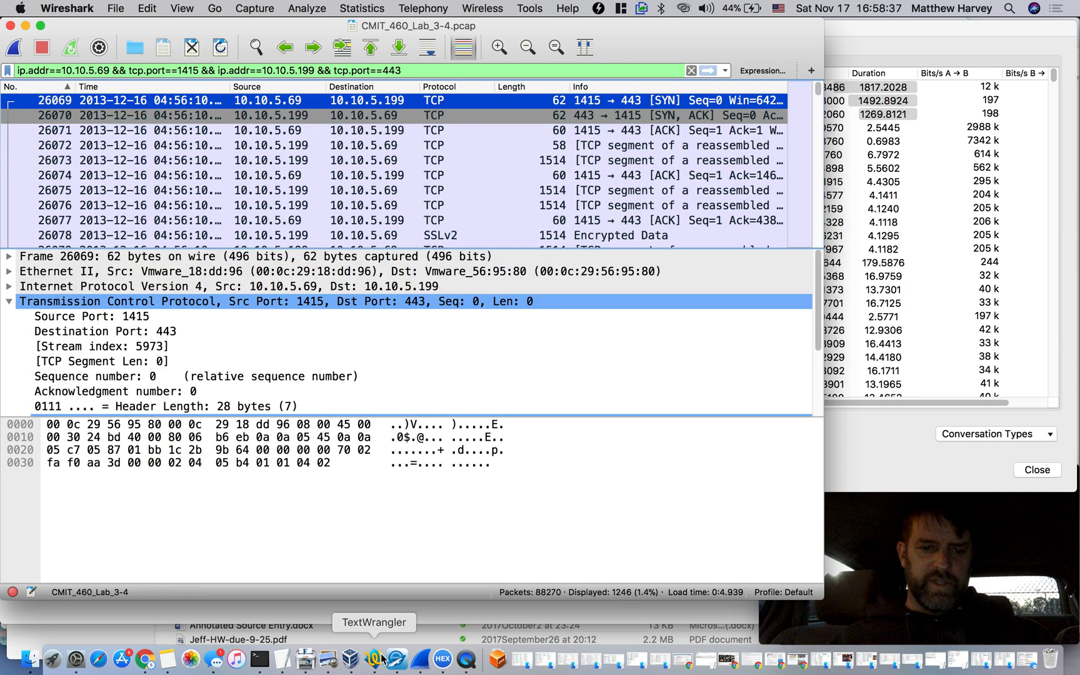
{"action": "left_click", "coordinate": [290, 659]}
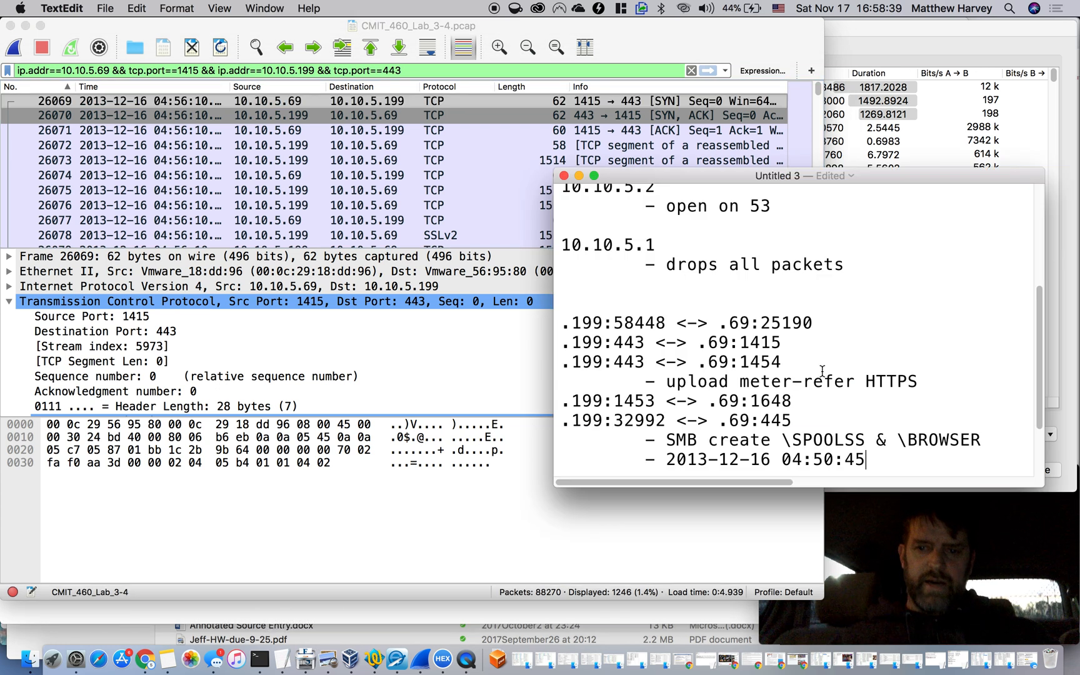
{"action": "left_click", "coordinate": [933, 380]}
{"action": "key", "text": "Return"}
{"action": "key", "text": "Tab"}
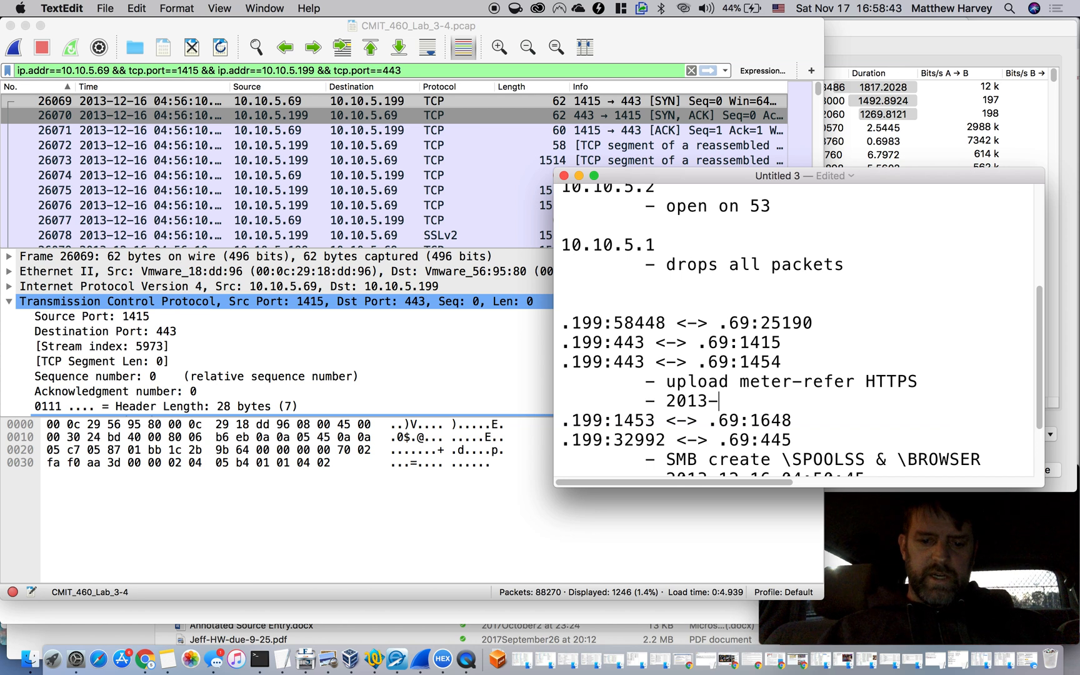
{"action": "type", "text": "12-16"}
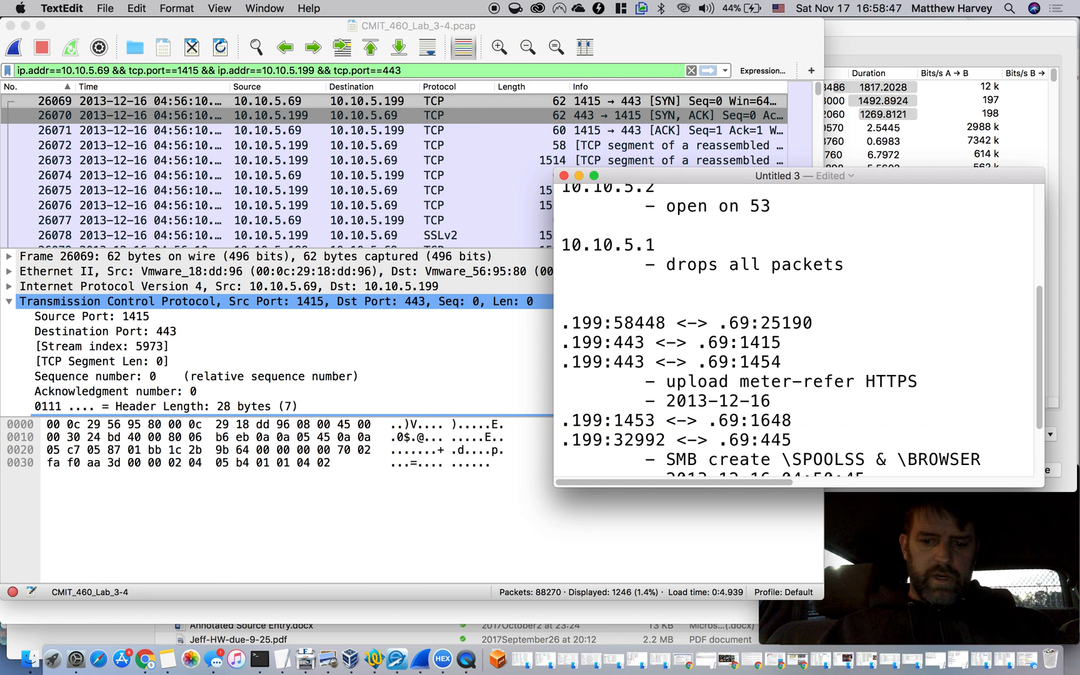
{"action": "type", "text": " 04:56:"}
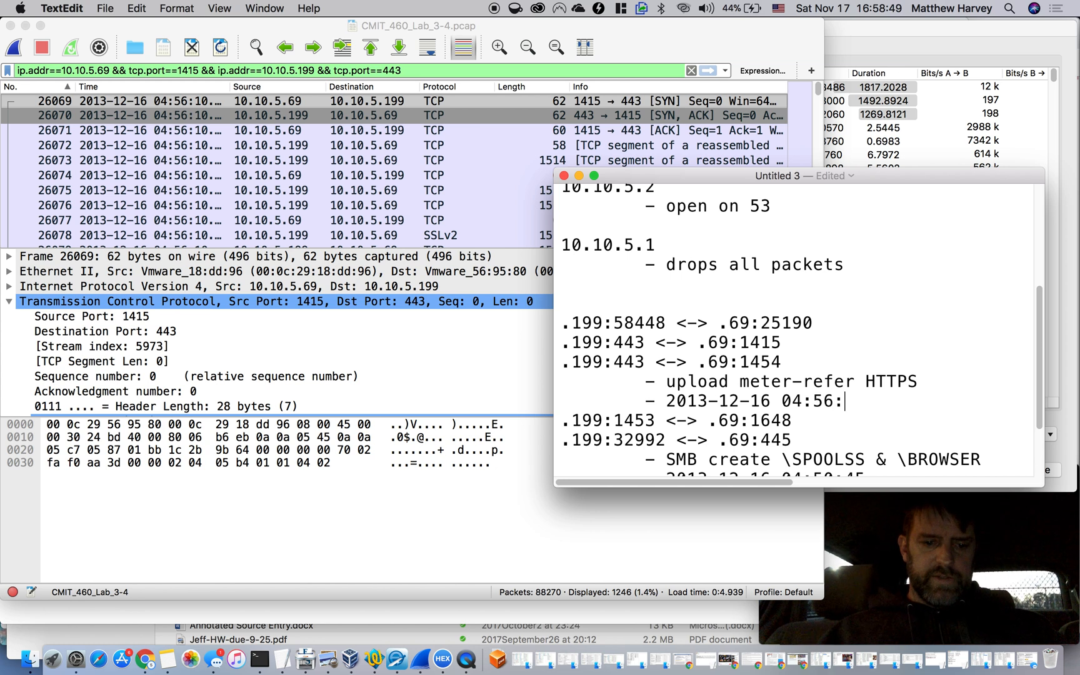
{"action": "type", "text": "10"}
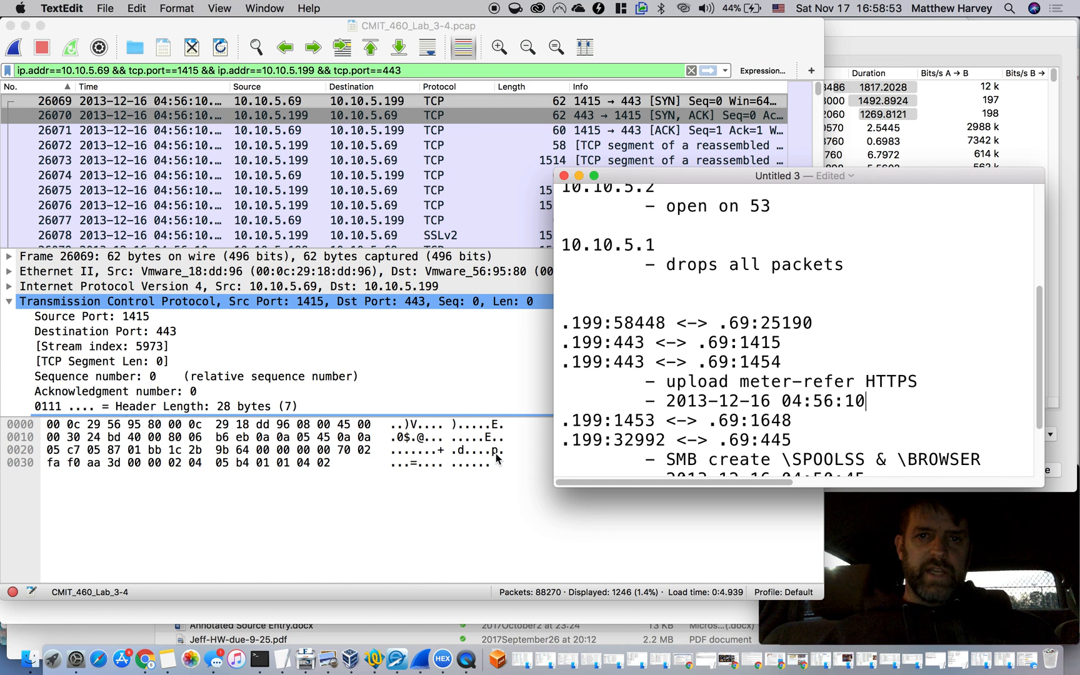
Review the notes on the port pairs, their timestamps, and the victim and attacker hosts
{"action": "left_click", "coordinate": [898, 539]}
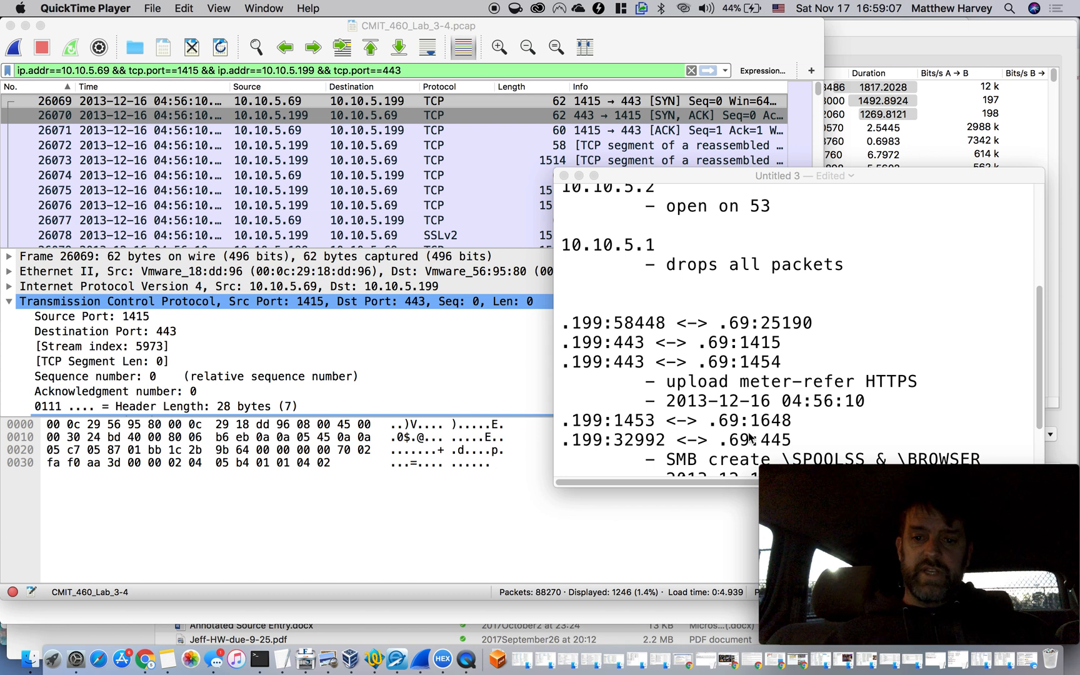
{"action": "scroll", "coordinate": [764, 375], "scroll_direction": "down", "scroll_amount": 2}
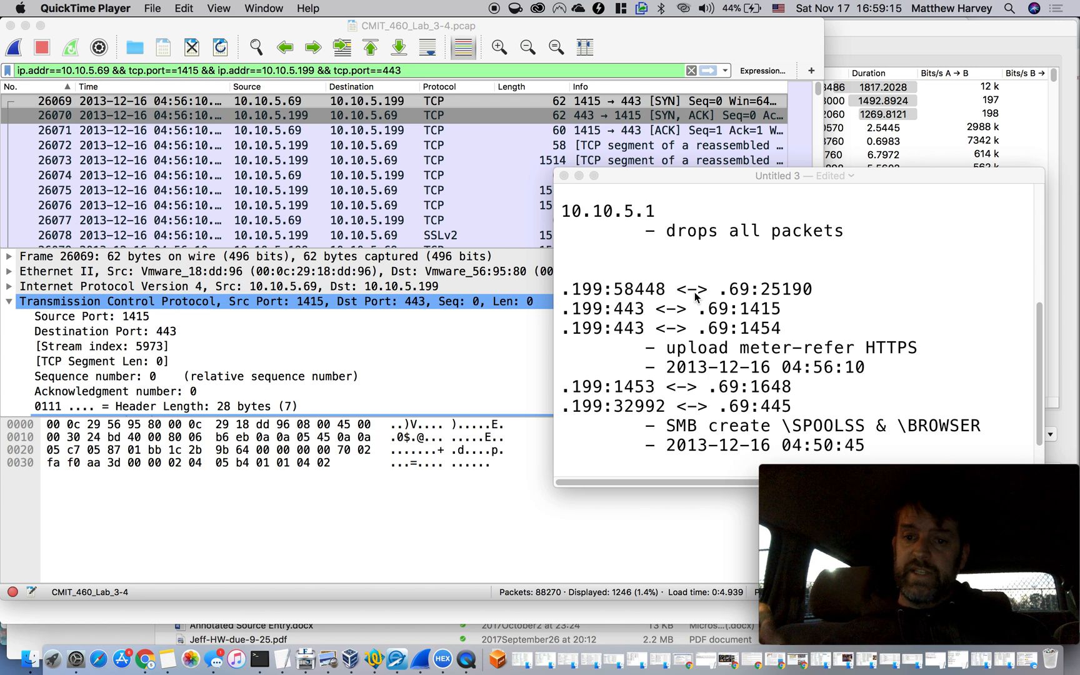
{"action": "scroll", "coordinate": [701, 248], "scroll_direction": "up", "scroll_amount": 5}
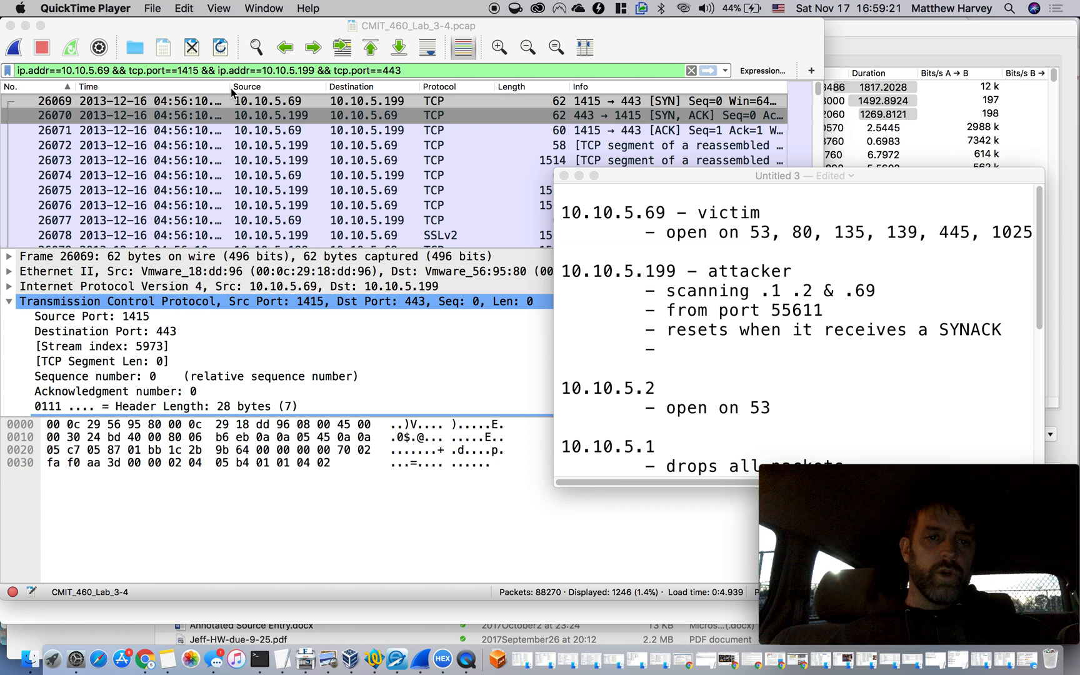
Switch to Wireshark's TCP conversations, examine the busiest sessions for ports other than 80, and select 10.10.5.69:1648 to 10.10.5.199:1453
{"action": "left_click", "coordinate": [830, 67]}
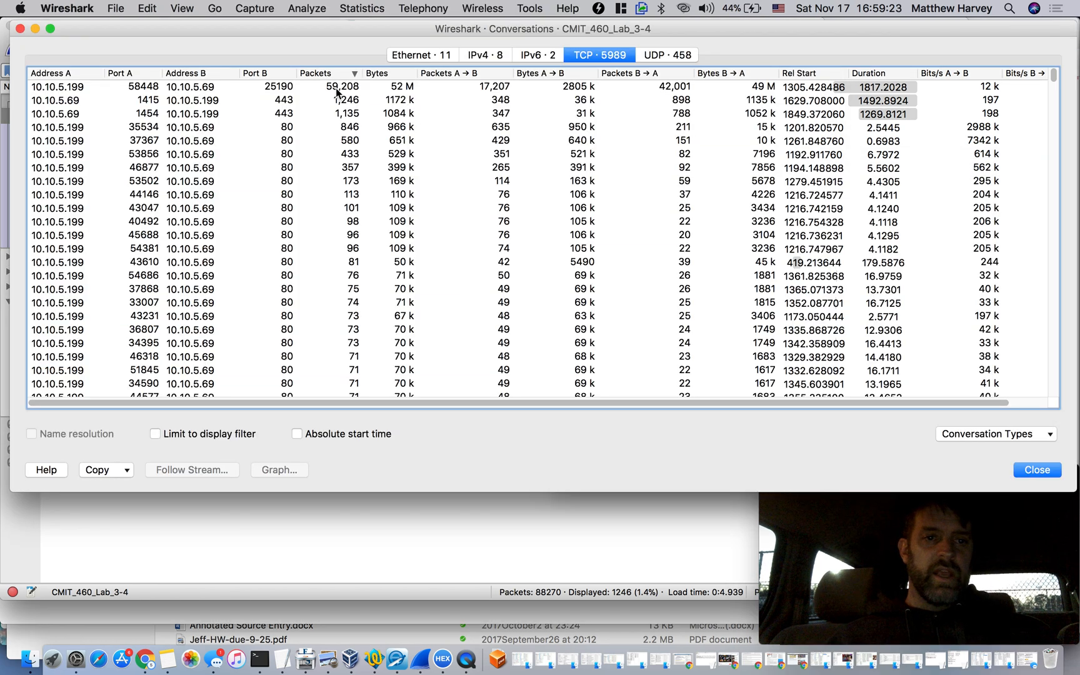
{"action": "left_click", "coordinate": [282, 91]}
{"action": "left_click", "coordinate": [282, 101]}
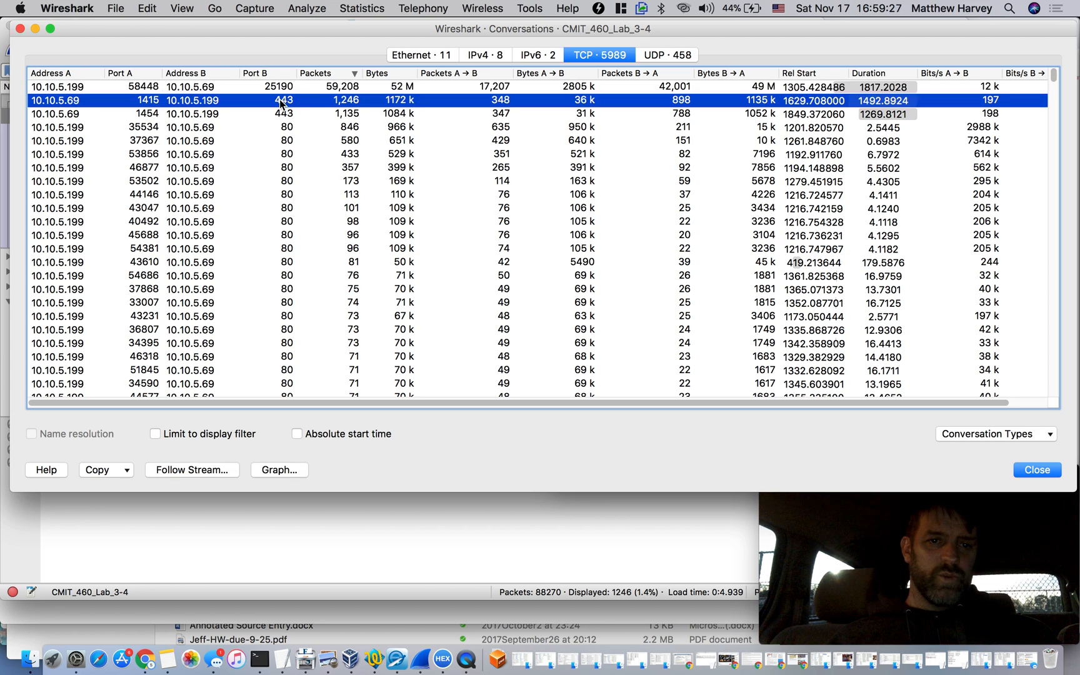
{"action": "scroll", "coordinate": [281, 152], "scroll_direction": "down", "scroll_amount": 4}
{"action": "scroll", "coordinate": [281, 152], "scroll_direction": "up", "scroll_amount": 4}
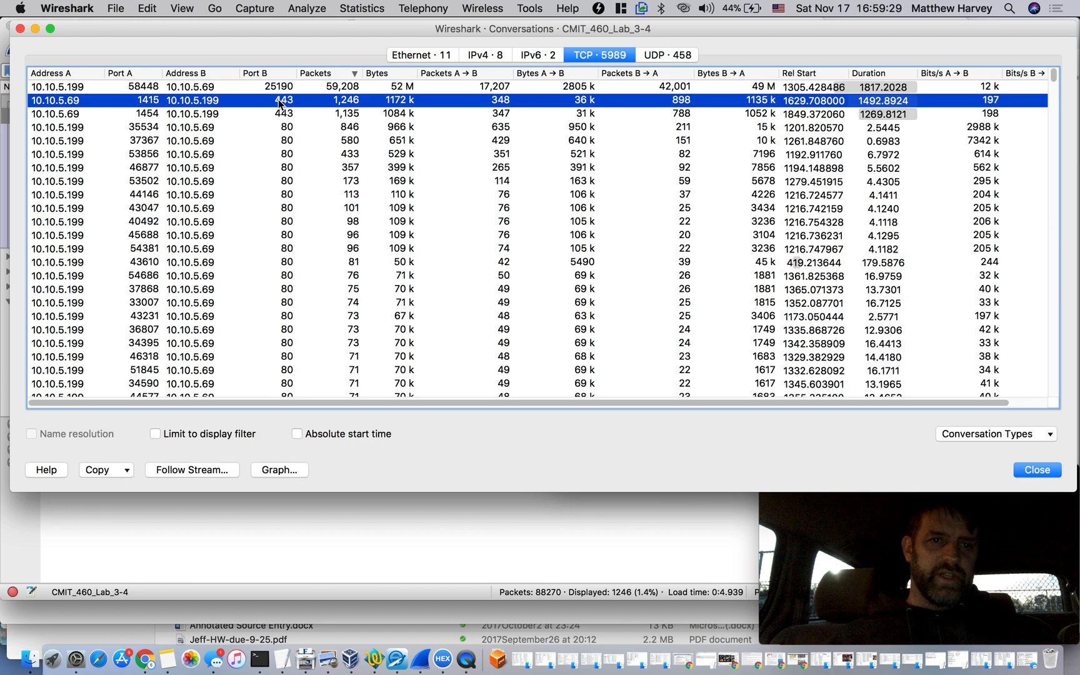
{"action": "scroll", "coordinate": [271, 252], "scroll_direction": "down", "scroll_amount": 3}
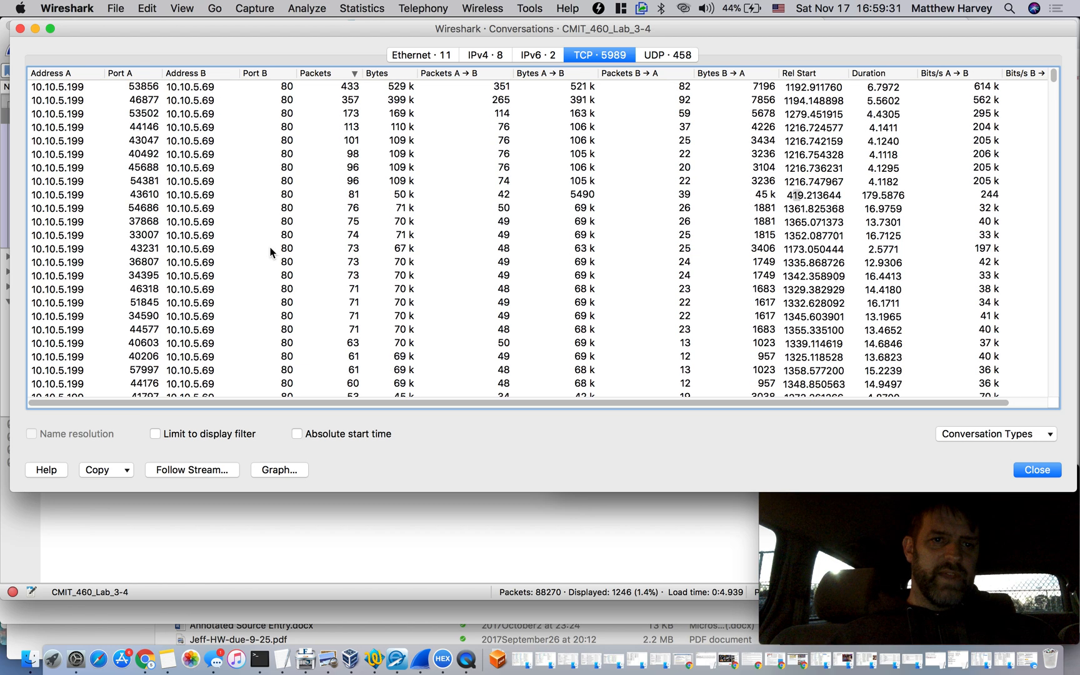
{"action": "scroll", "coordinate": [270, 252], "scroll_direction": "down", "scroll_amount": 1}
{"action": "scroll", "coordinate": [270, 252], "scroll_direction": "down", "scroll_amount": 3}
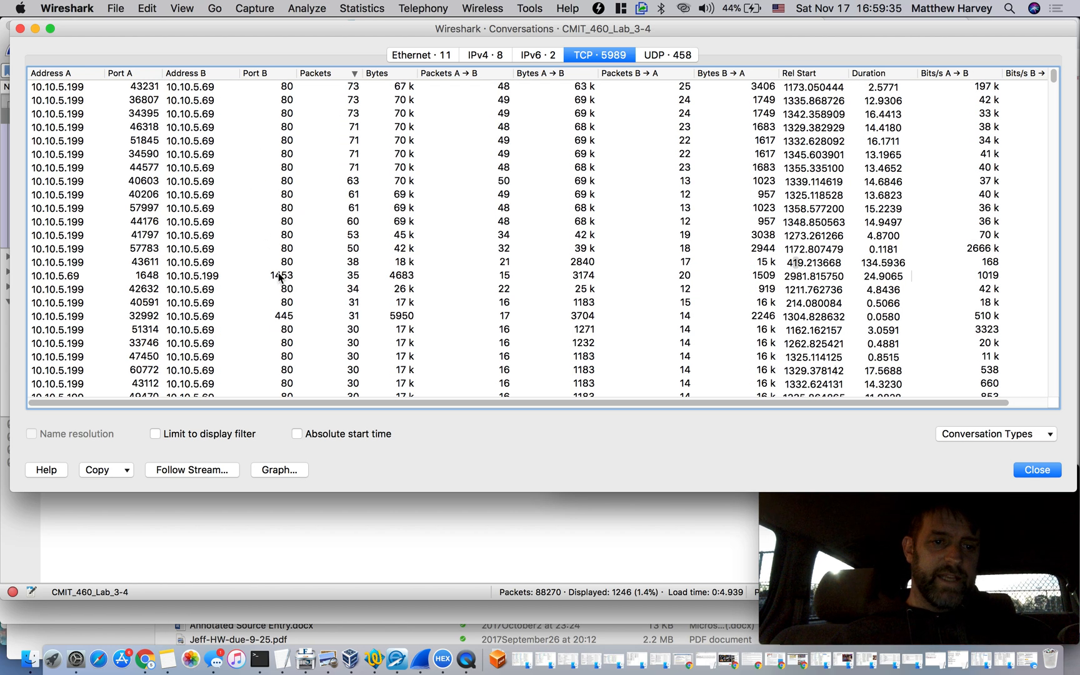
{"action": "left_click", "coordinate": [279, 277]}
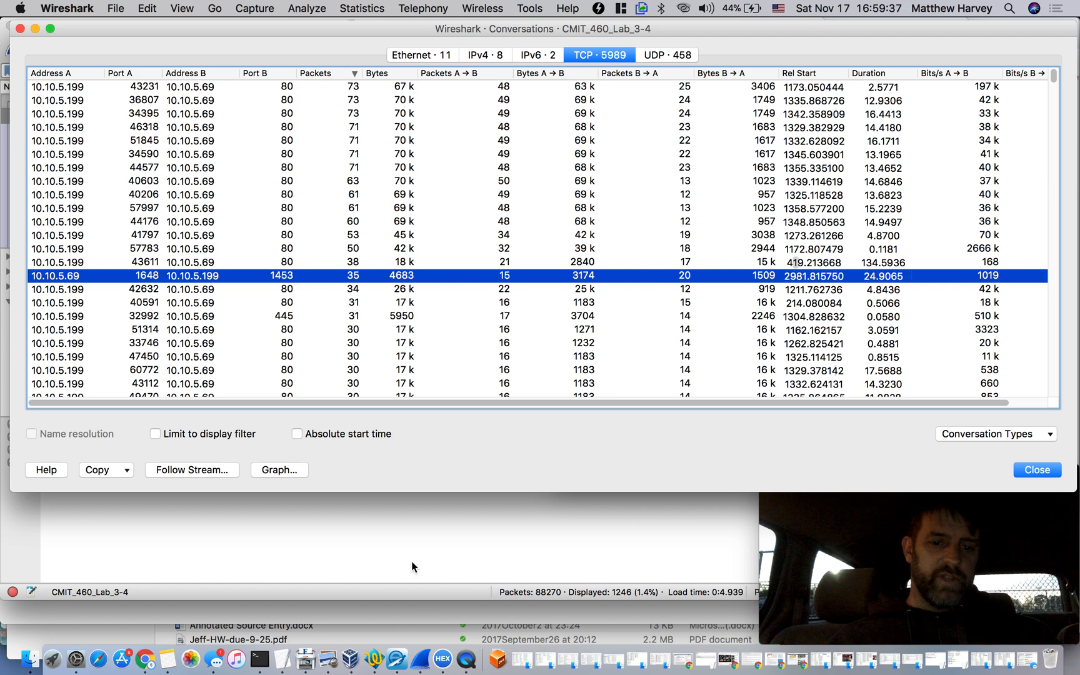
In the TextEdit notes, check the recorded port pairs against the remaining TCP conversations and highlight port 1648 in the .199:1453 entry
{"action": "left_click", "coordinate": [283, 660]}
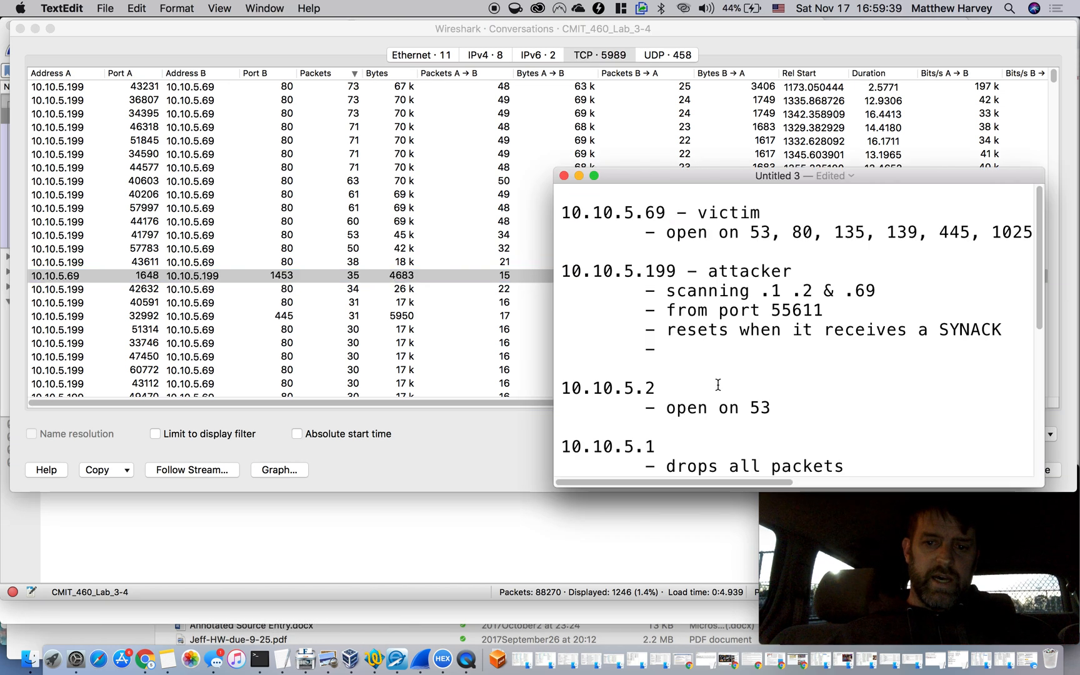
{"action": "scroll", "coordinate": [715, 410], "scroll_direction": "down", "scroll_amount": 6}
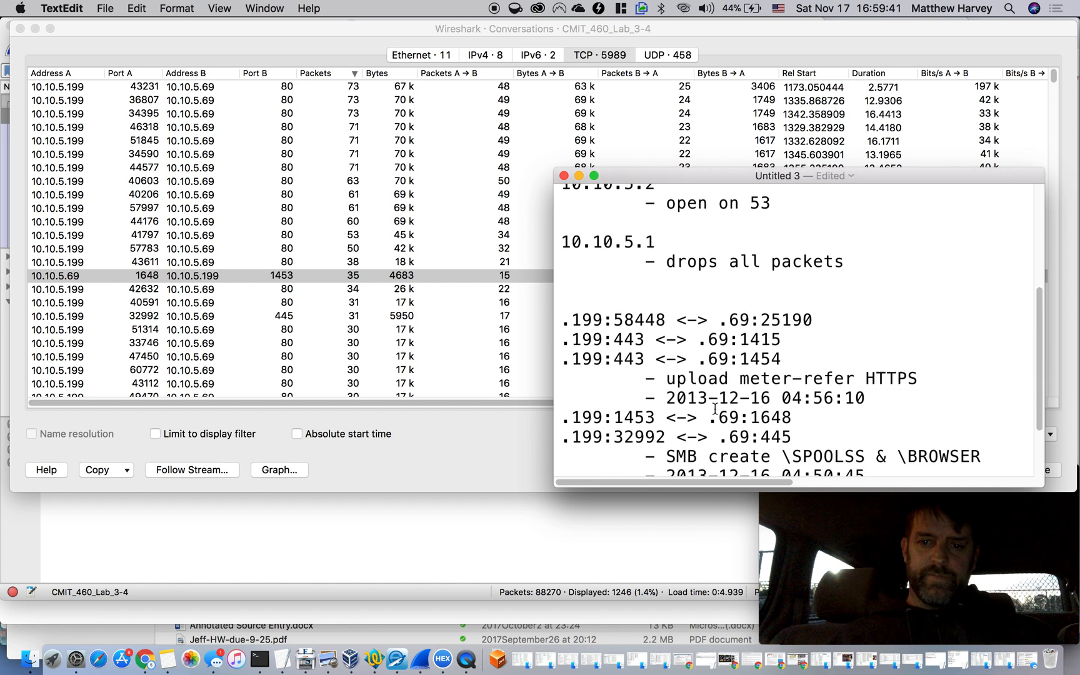
{"action": "scroll", "coordinate": [716, 409], "scroll_direction": "down", "scroll_amount": 2}
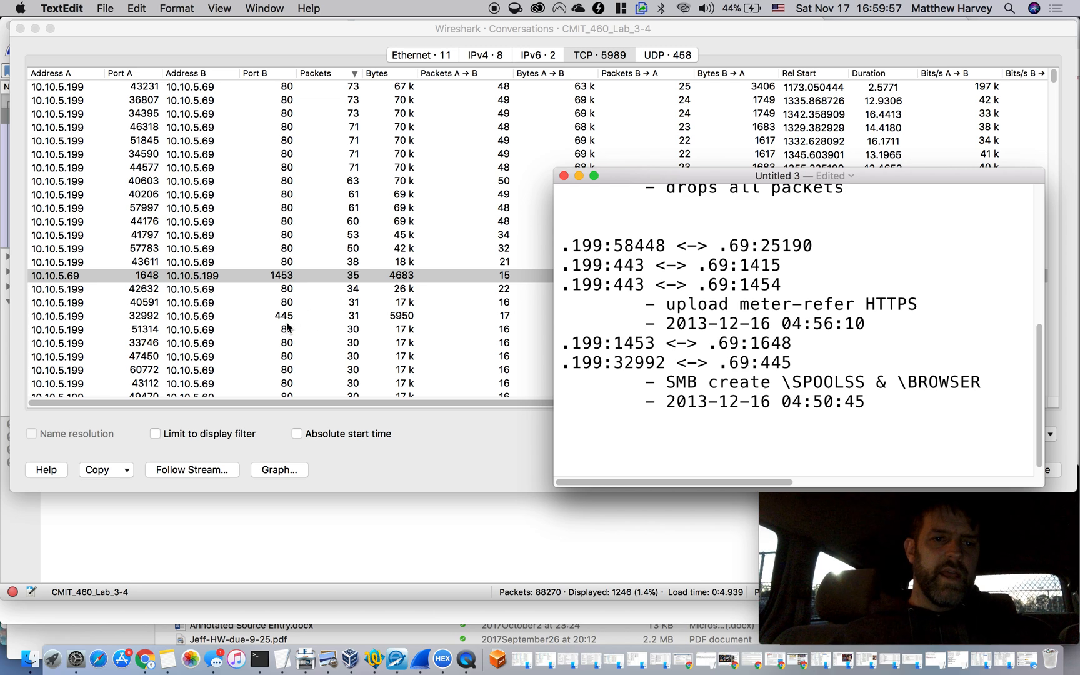
{"action": "scroll", "coordinate": [287, 326], "scroll_direction": "down", "scroll_amount": 10}
{"action": "scroll", "coordinate": [293, 292], "scroll_direction": "up", "scroll_amount": 2}
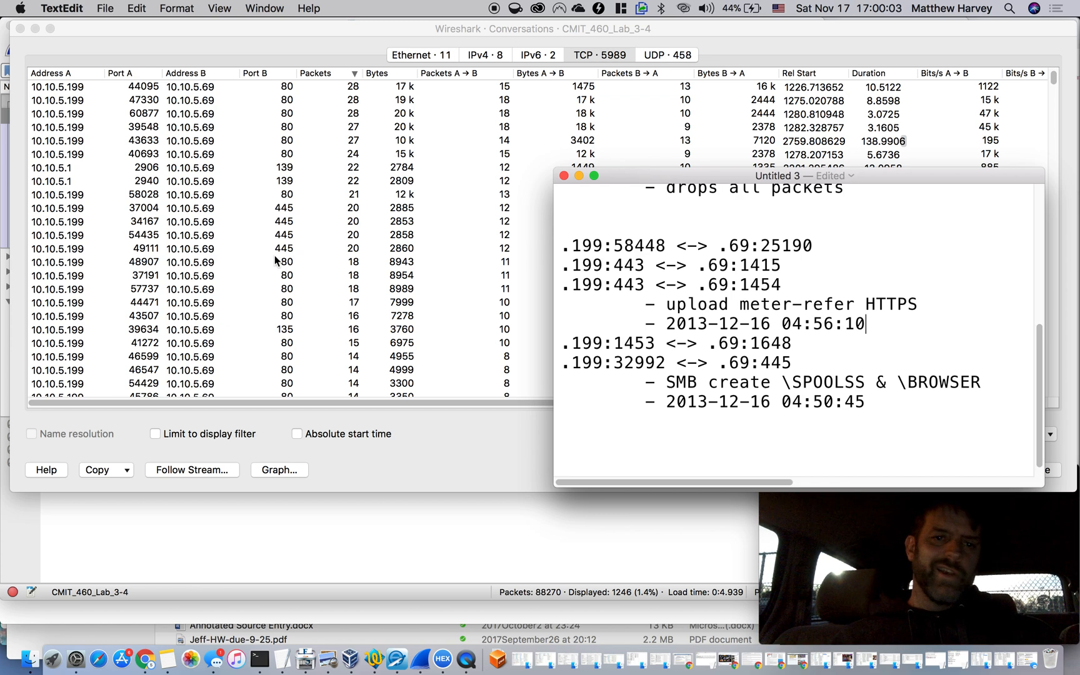
{"action": "scroll", "coordinate": [275, 255], "scroll_direction": "down", "scroll_amount": 10}
{"action": "scroll", "coordinate": [274, 255], "scroll_direction": "down", "scroll_amount": 15}
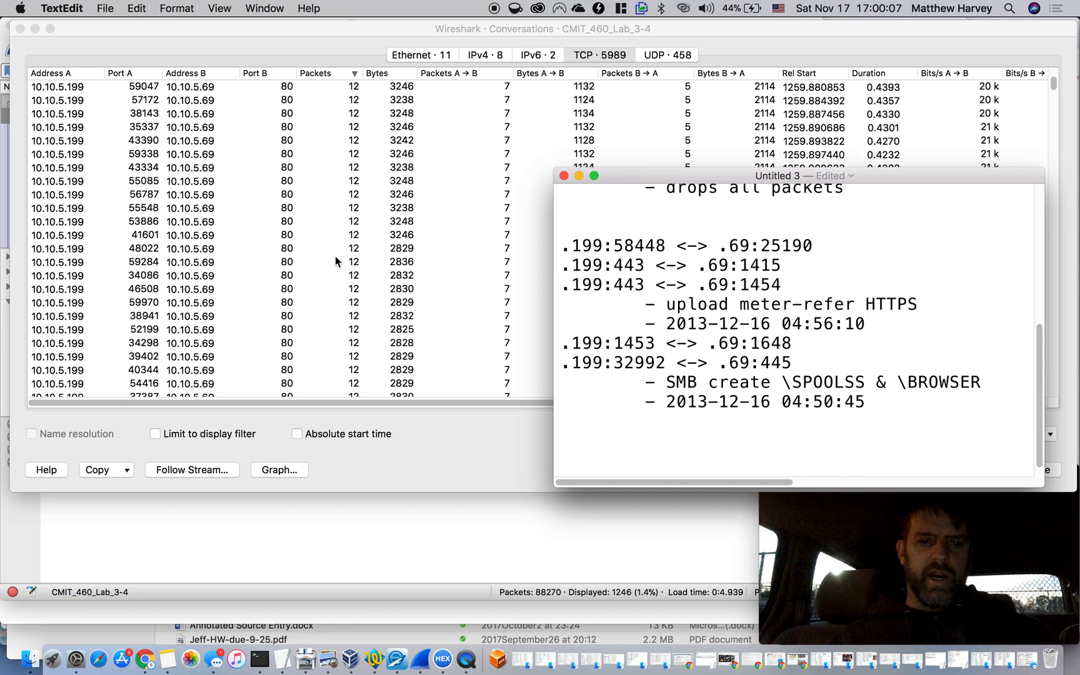
{"action": "left_click_drag", "start_coordinate": [792, 344], "coordinate": [754, 344]}
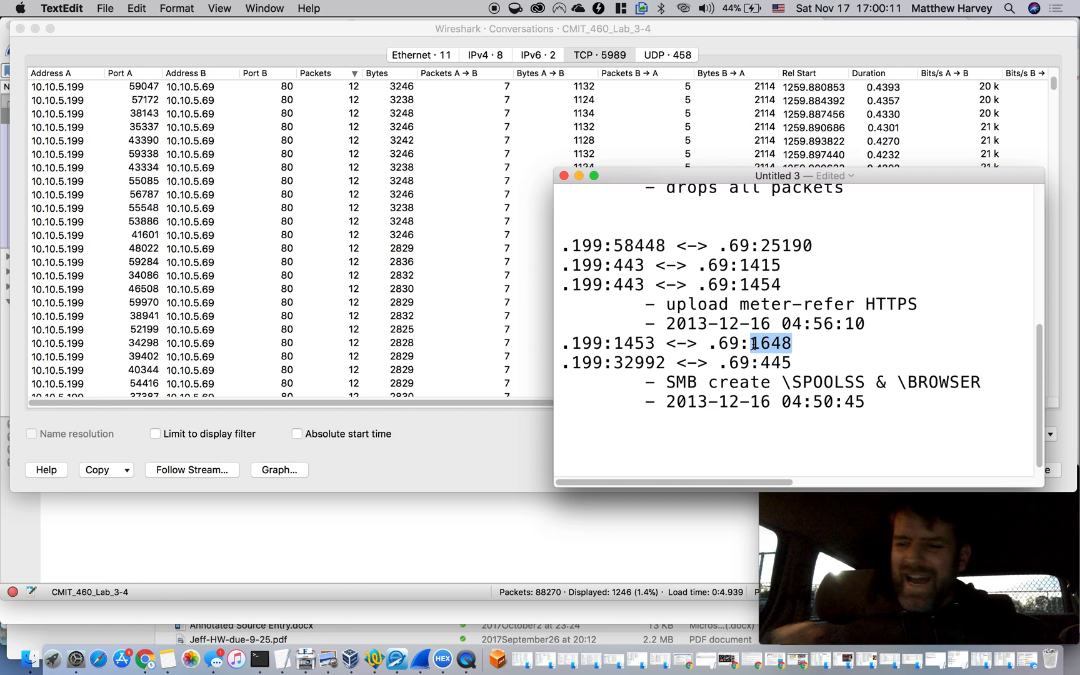